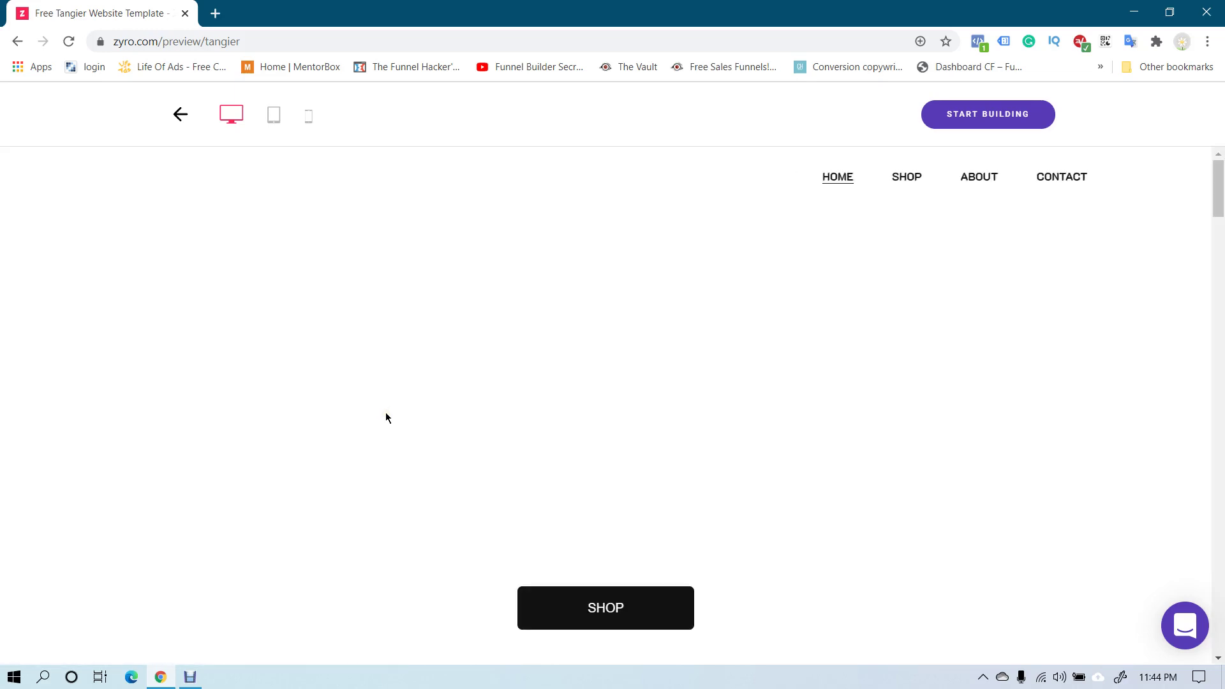
# Step: Look through the desktop preview of the Tangier template's home page
pyautogui.scroll(-5, 438, 389)
pyautogui.scroll(-10, 438, 391)
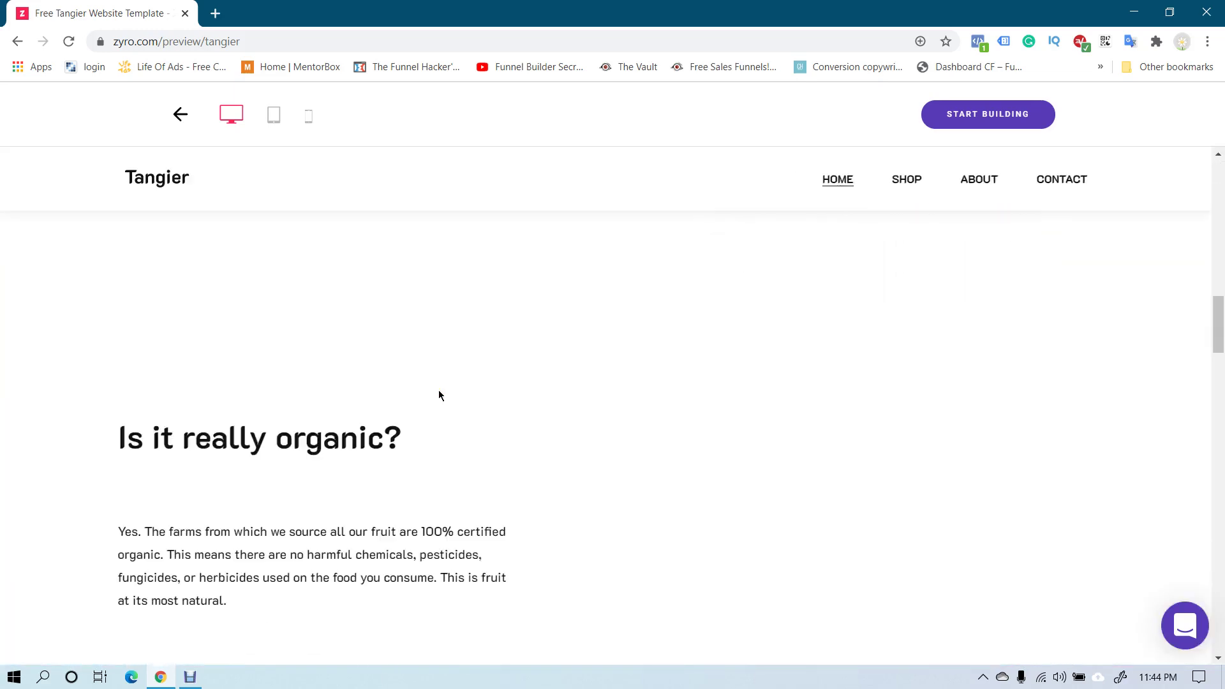
pyautogui.scroll(-5, 438, 391)
pyautogui.scroll(-5, 439, 395)
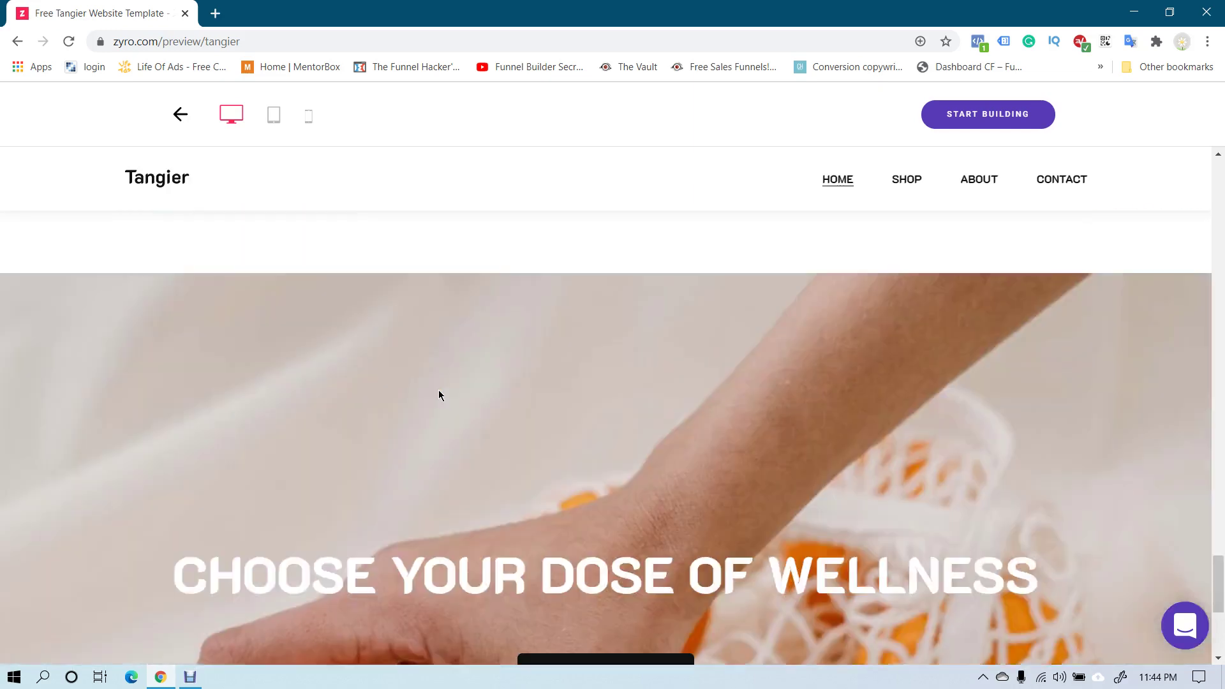
pyautogui.scroll(10, 438, 395)
pyautogui.scroll(10, 439, 395)
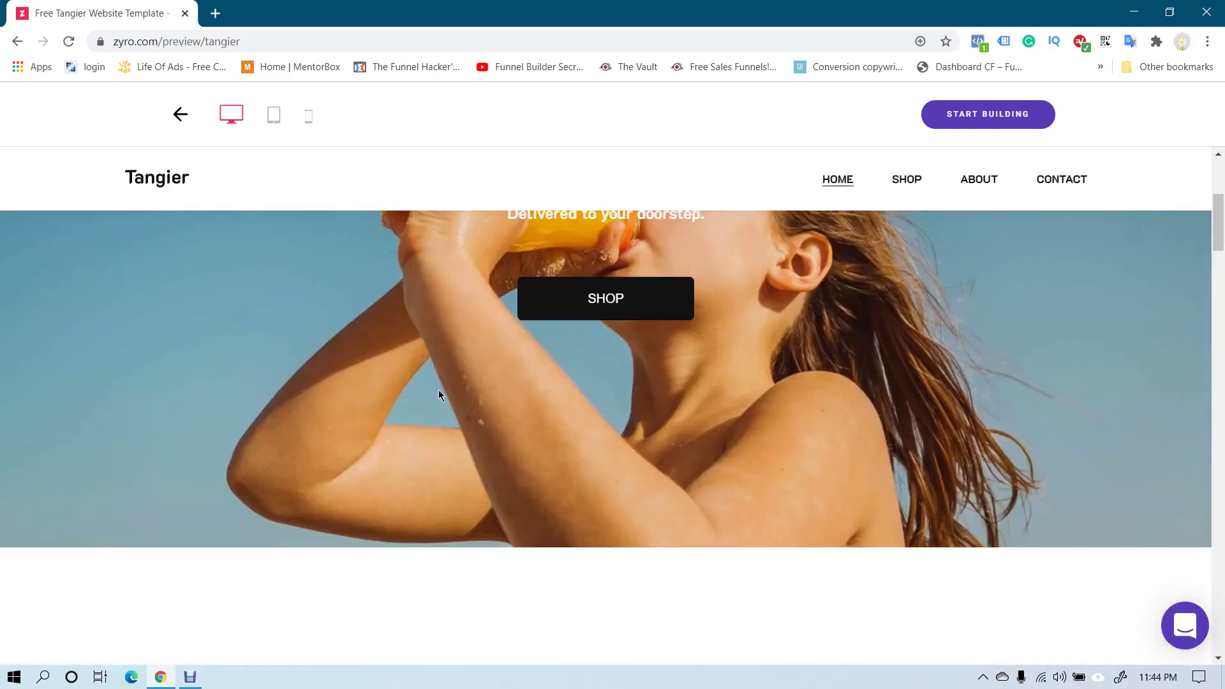
# Step: Examine the Tangier template's tablet and mobile previews, and return to the desktop preview
pyautogui.click(268, 132)
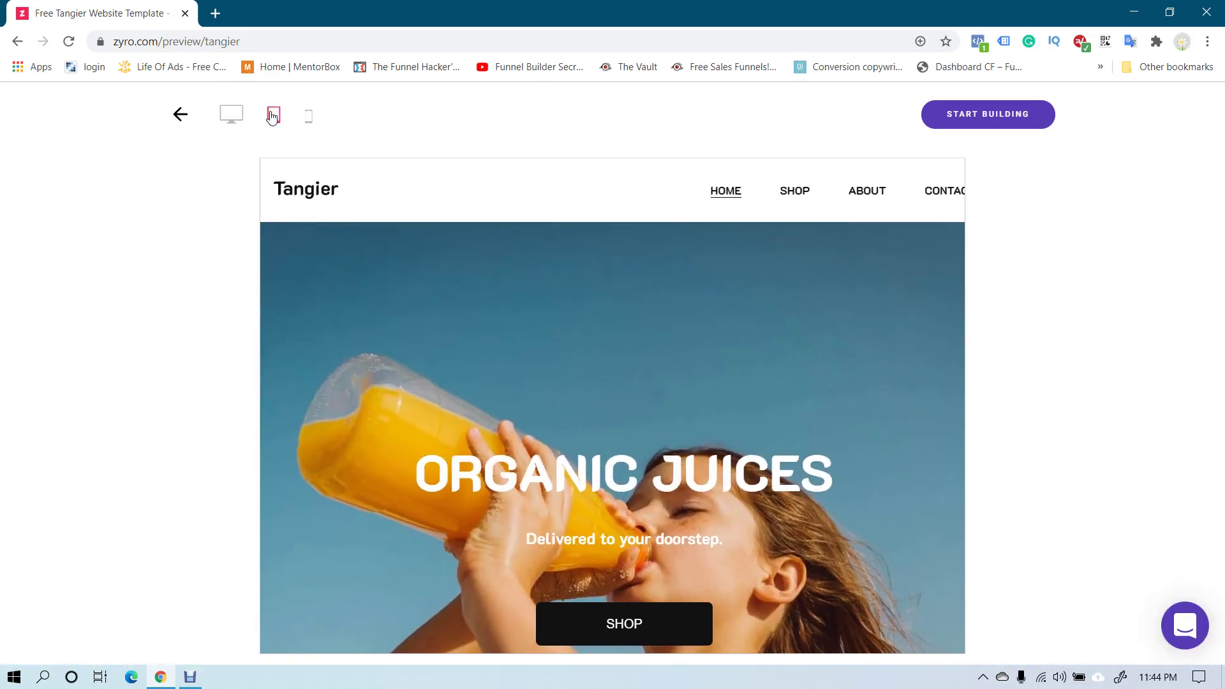
pyautogui.scroll(-5, 328, 191)
pyautogui.scroll(5, 413, 229)
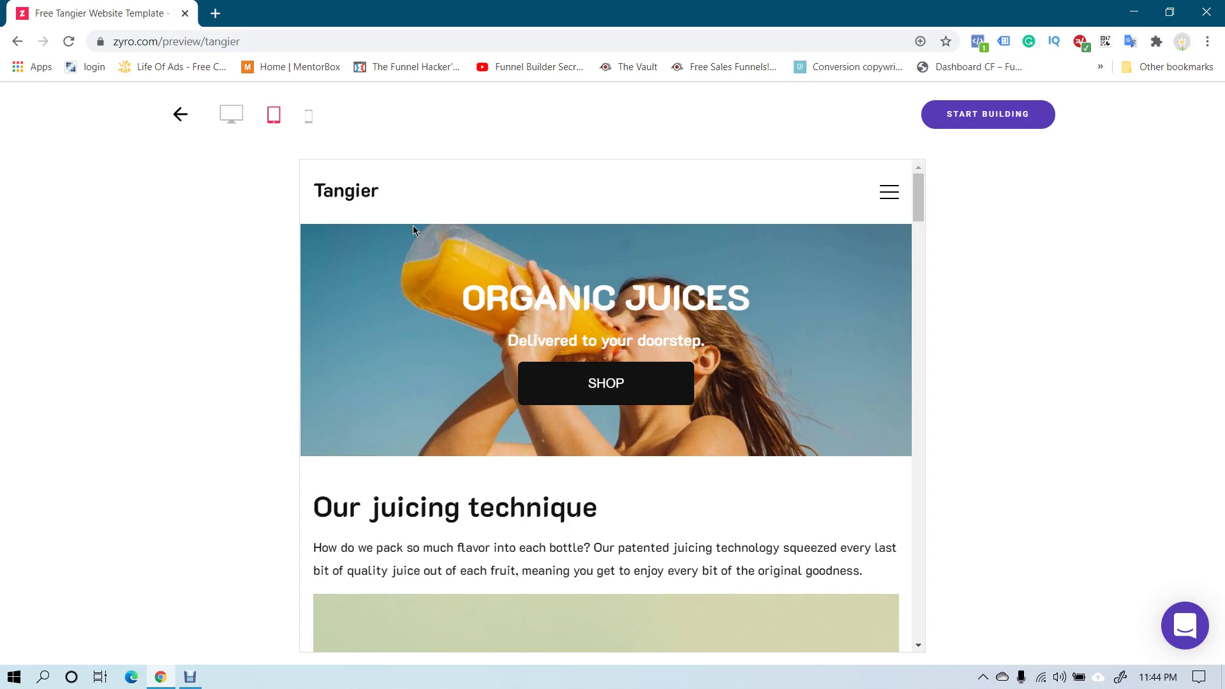
pyautogui.scroll(-6, 412, 225)
pyautogui.scroll(6, 412, 225)
pyautogui.click(309, 116)
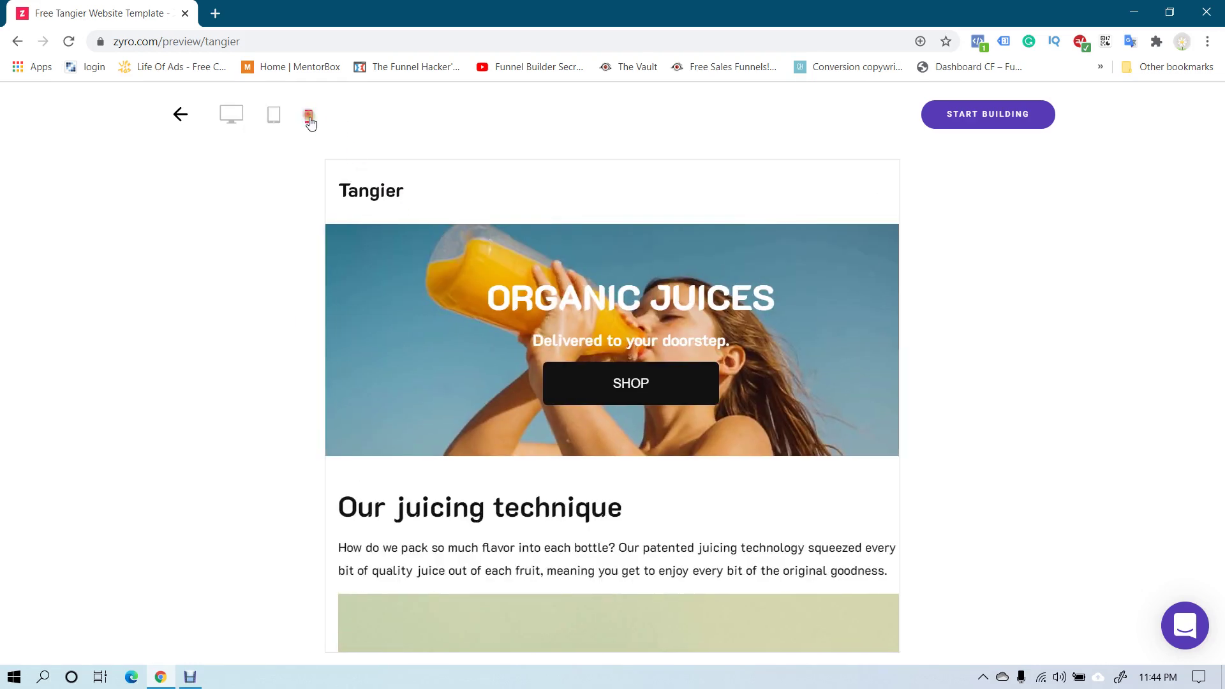
pyautogui.scroll(-6, 520, 260)
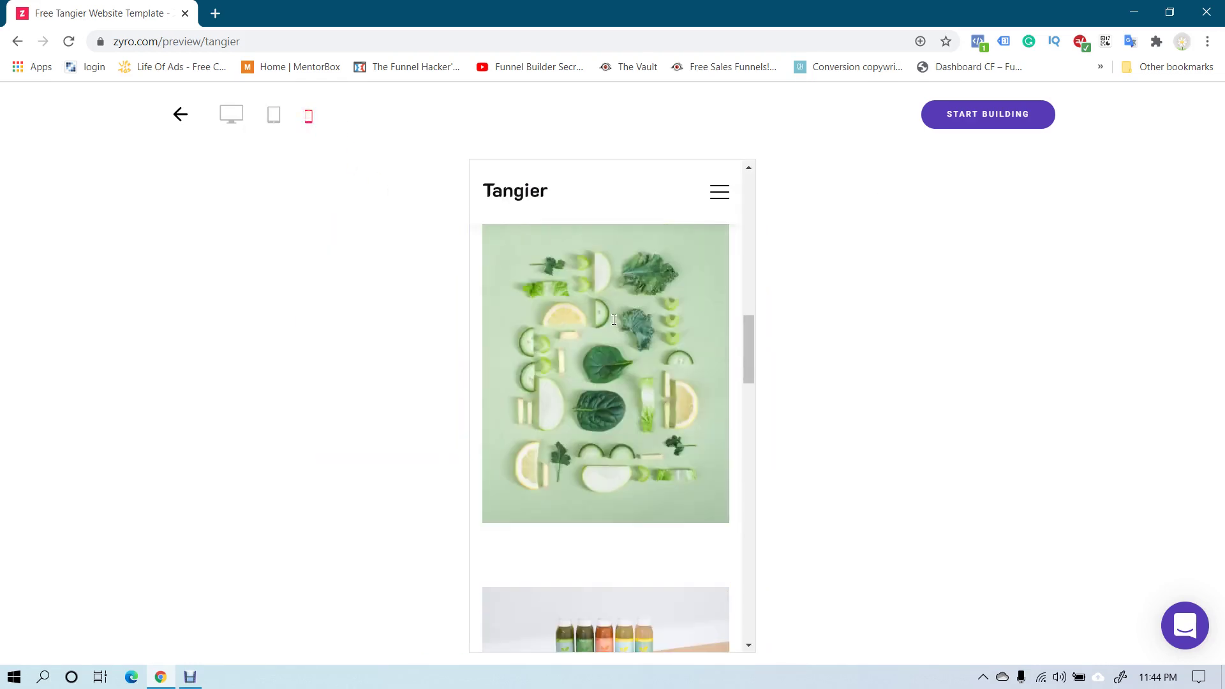
pyautogui.scroll(6, 614, 319)
pyautogui.click(233, 116)
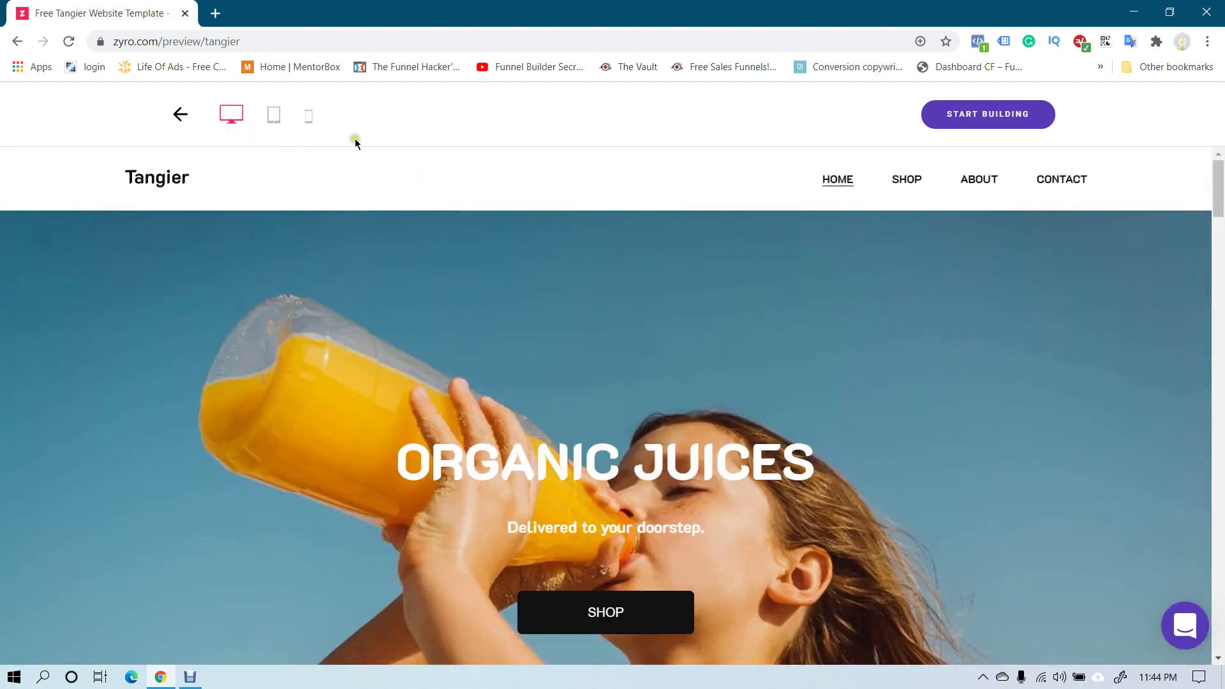
# Step: Return to the e-commerce template gallery and start building a site from the Tangier template
pyautogui.click(182, 115)
pyautogui.moveTo(429, 385)
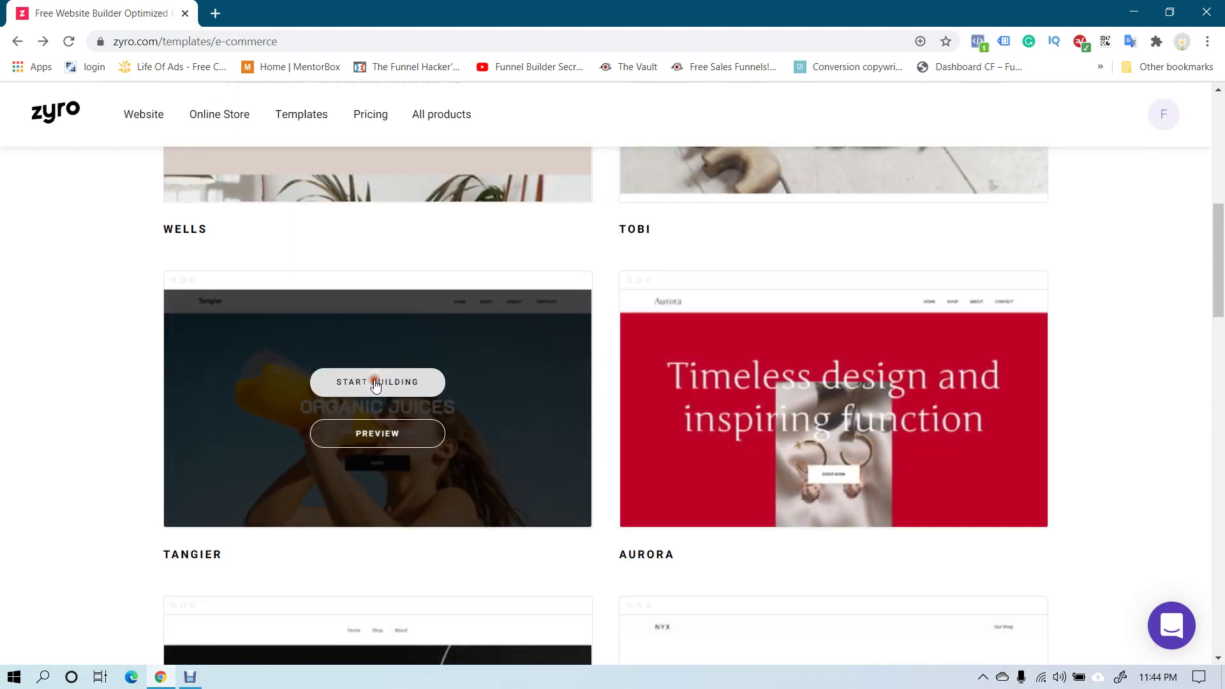
pyautogui.click(455, 356)
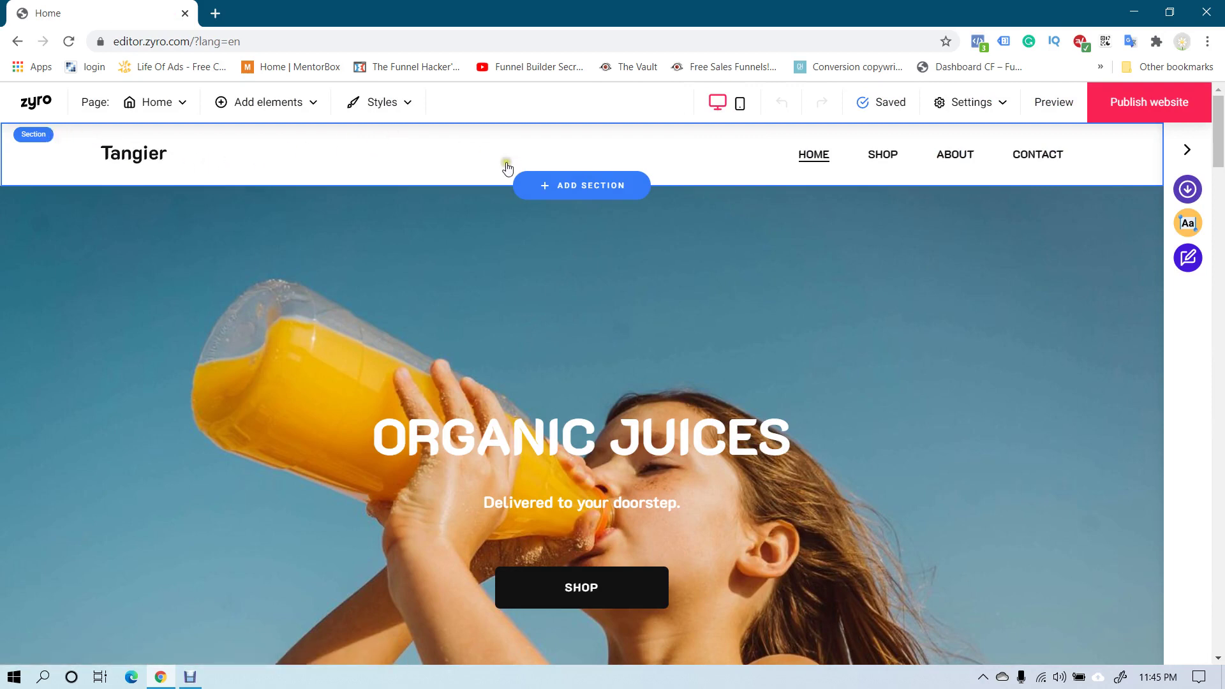
# Step: Open the new section chooser below the site header and browse the About, Blog, Online store and Contact form layouts
pyautogui.click(582, 187)
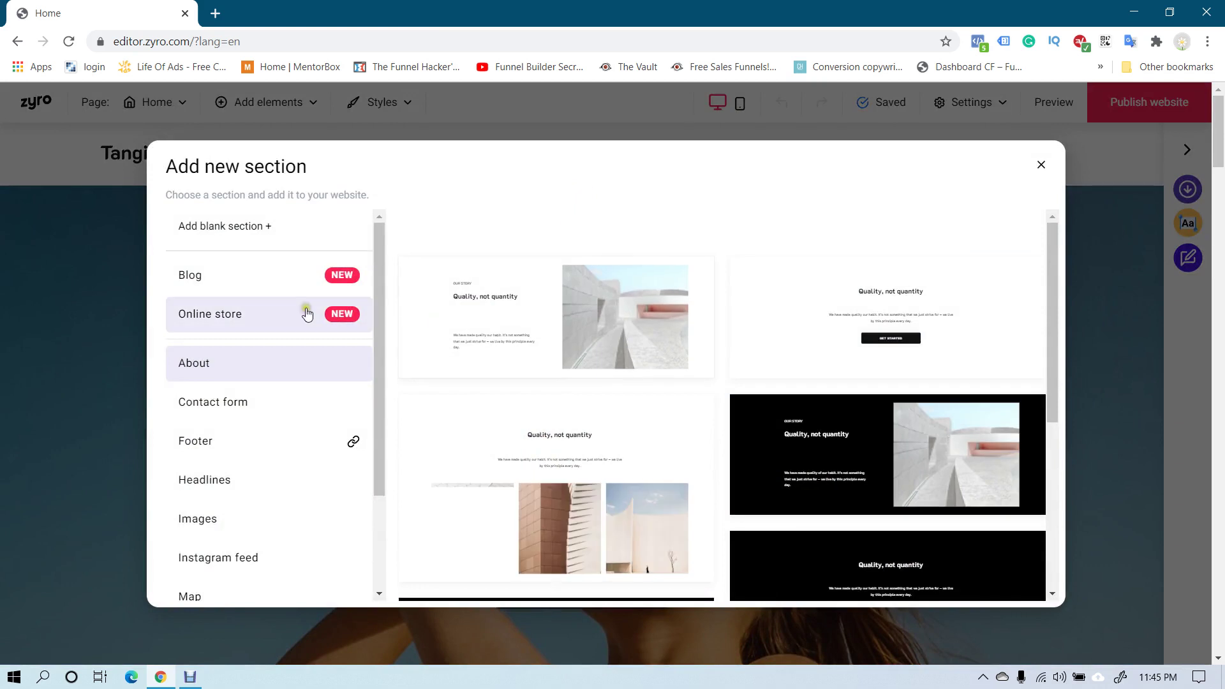
pyautogui.scroll(-6, 584, 338)
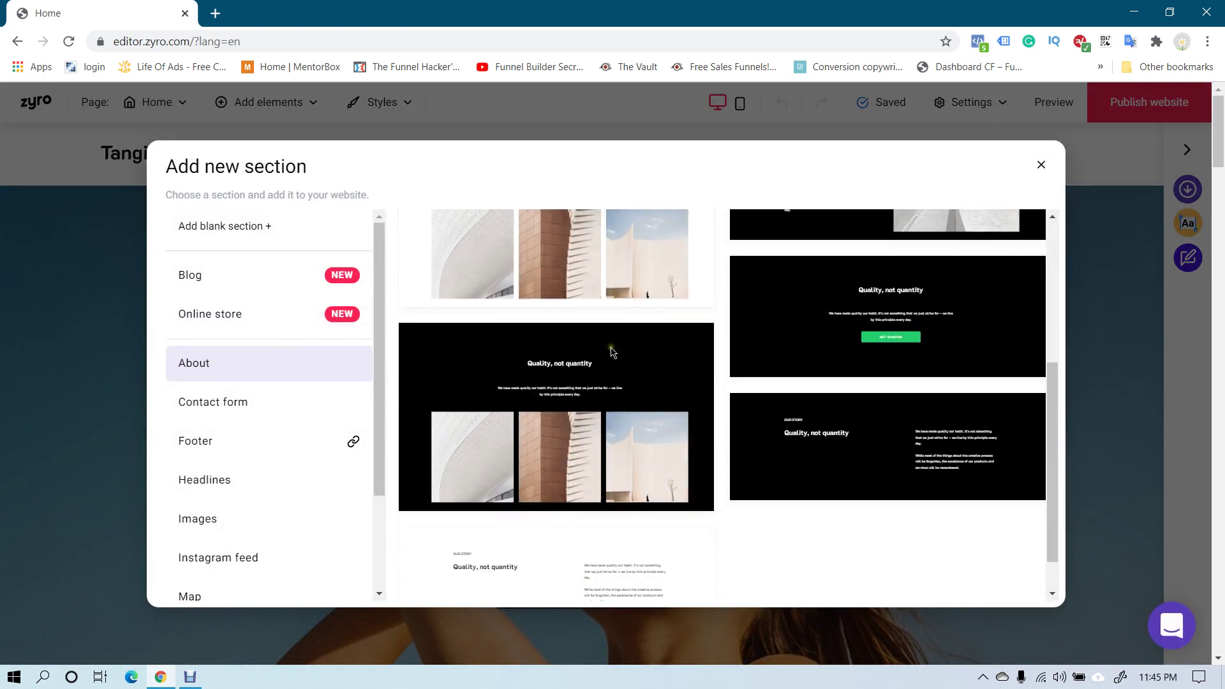
pyautogui.scroll(6, 610, 352)
pyautogui.click(762, 330)
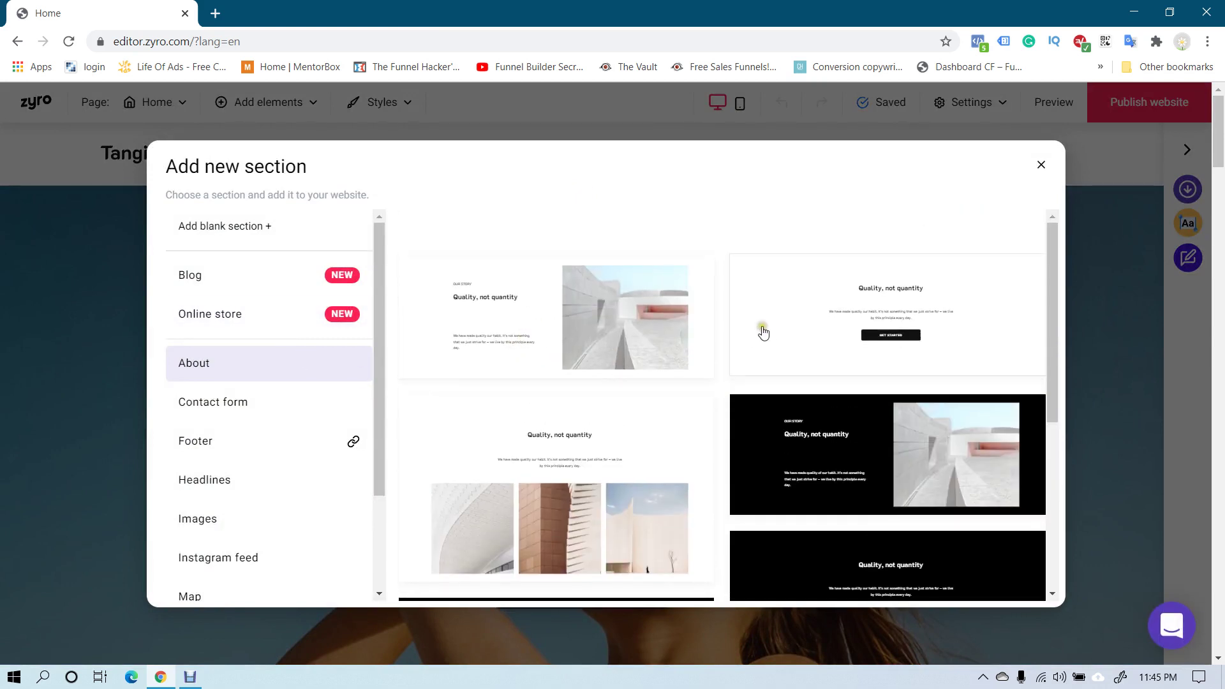
pyautogui.click(199, 278)
pyautogui.click(216, 325)
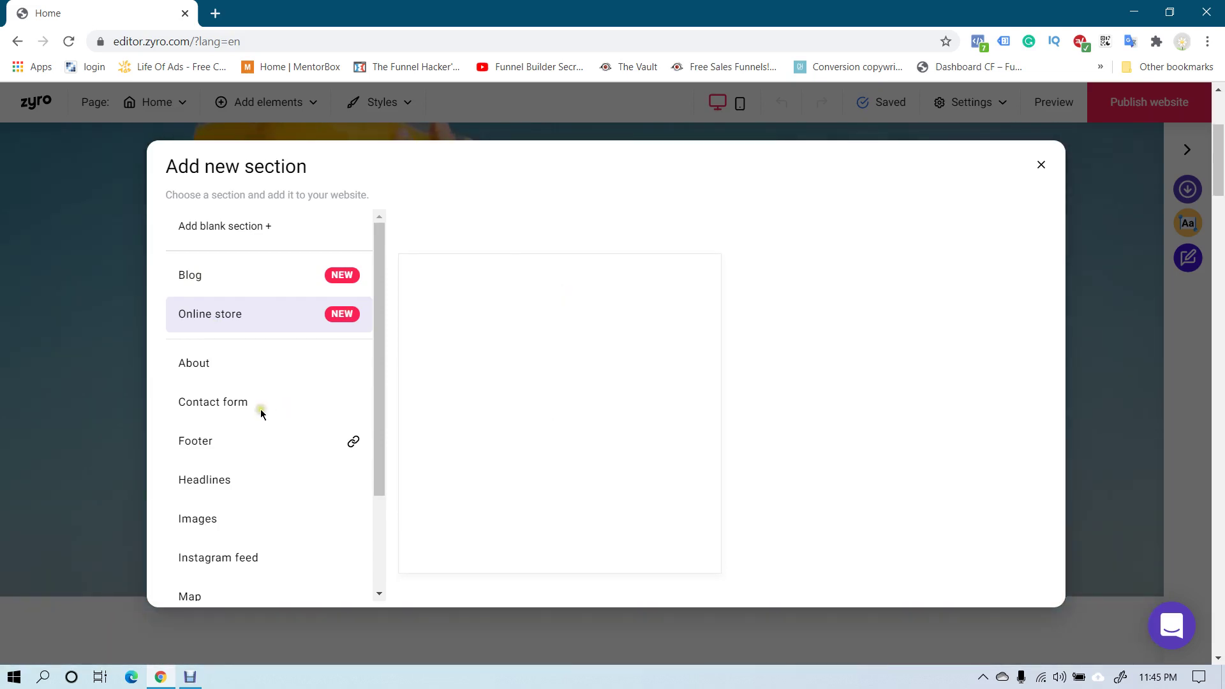
pyautogui.click(199, 431)
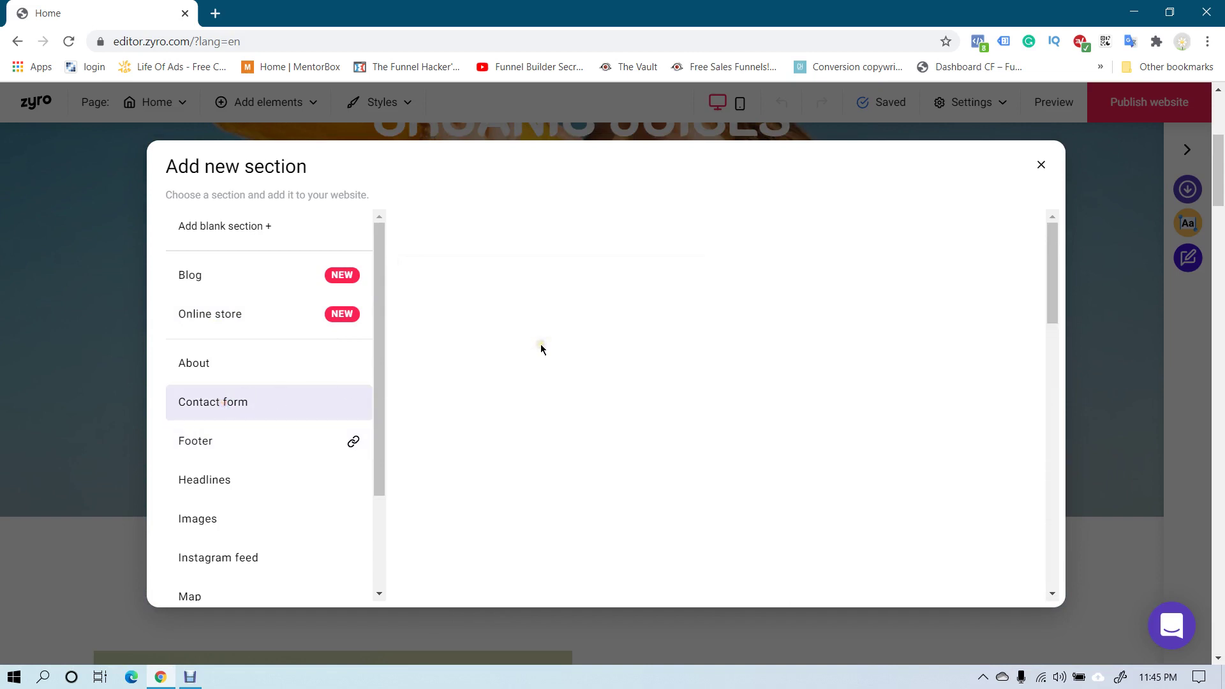
pyautogui.scroll(-5, 544, 334)
pyautogui.scroll(-2, 255, 460)
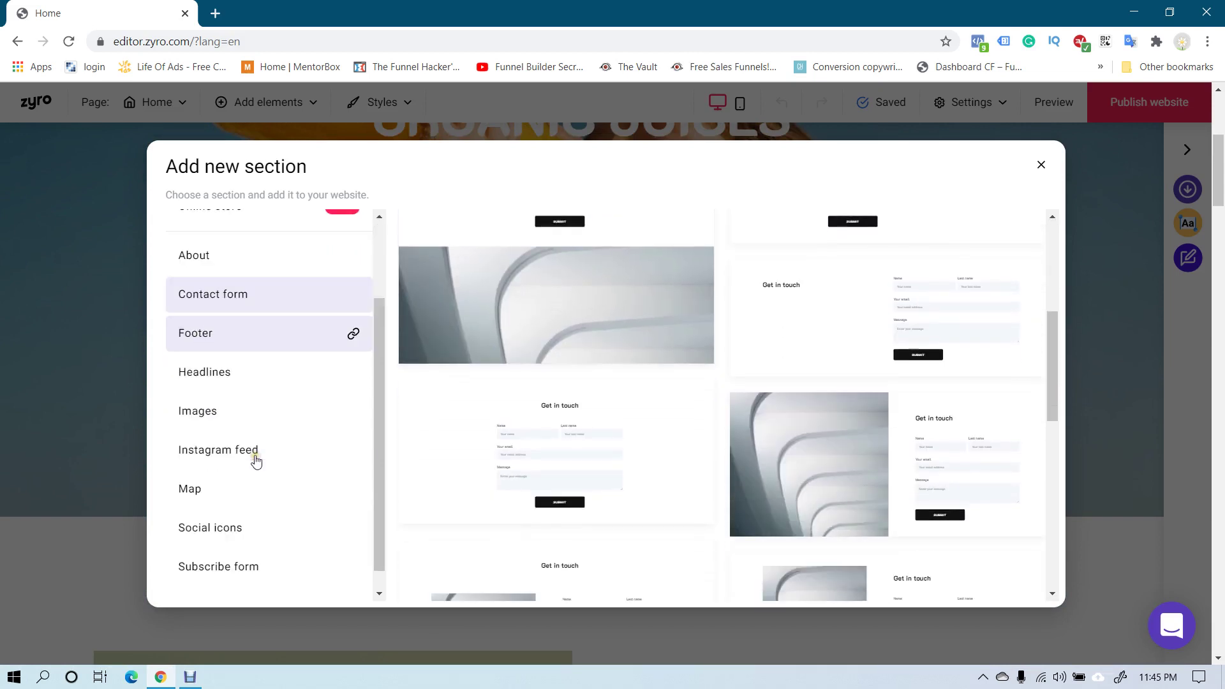
pyautogui.scroll(2, 255, 459)
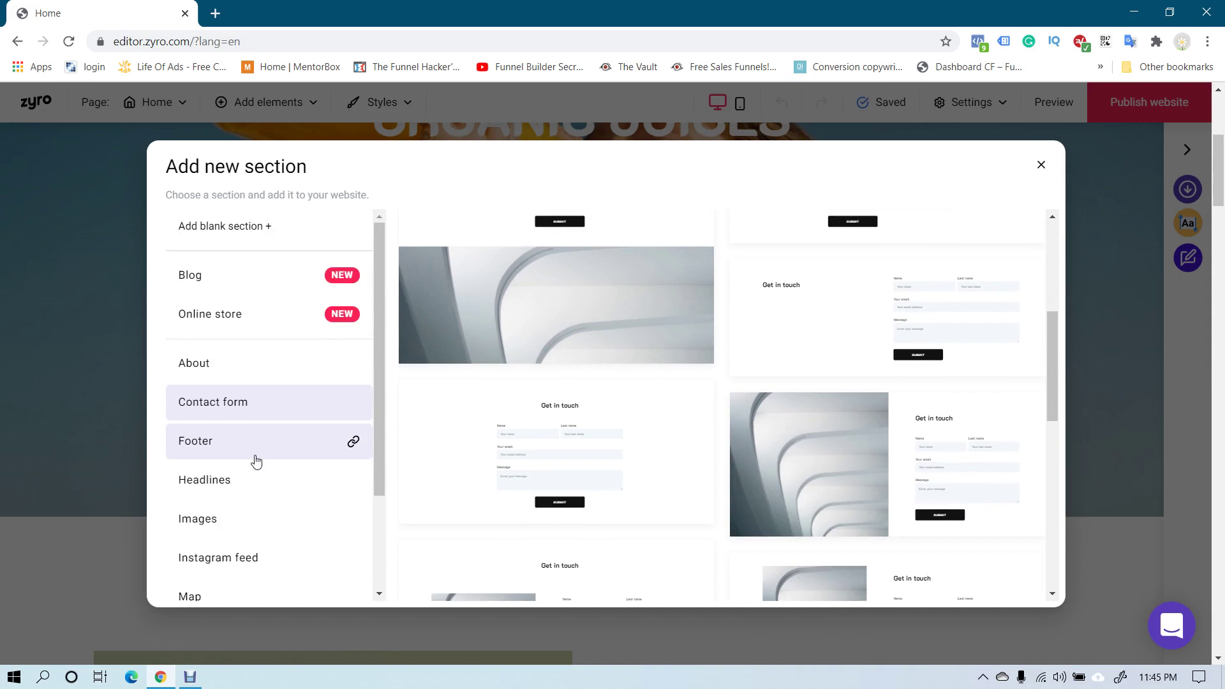
# Step: Choose the Online store section and insert the store directly into the home page below the header
pyautogui.click(235, 319)
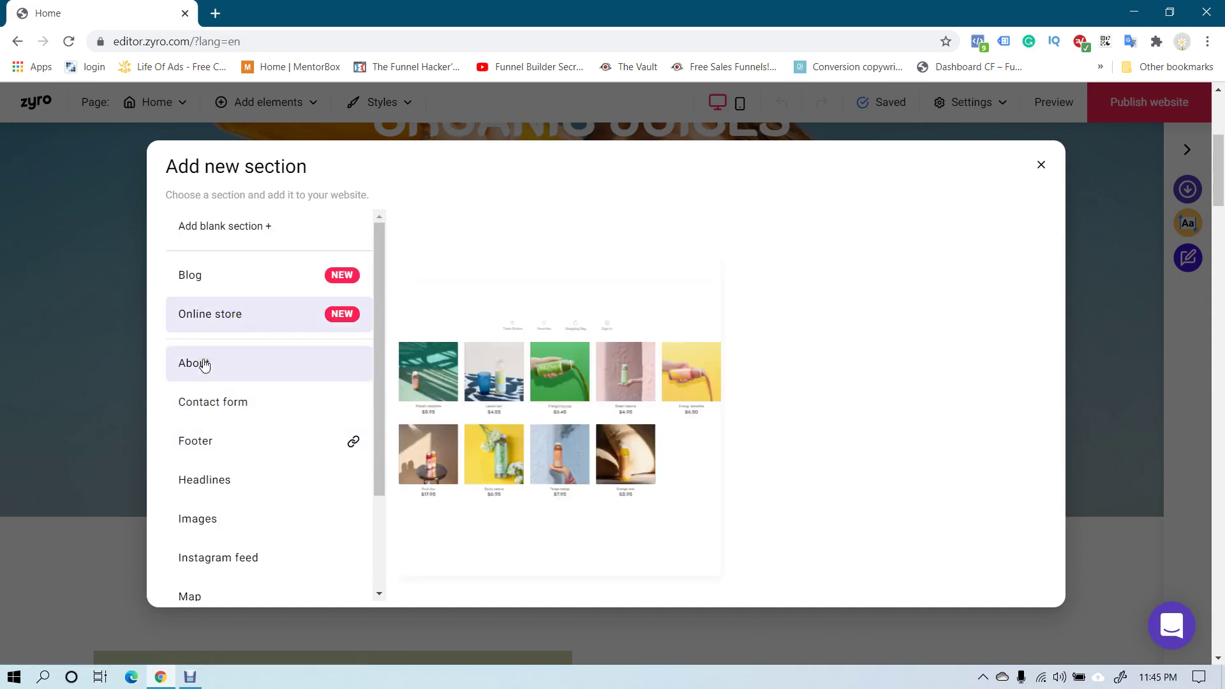
pyautogui.click(530, 357)
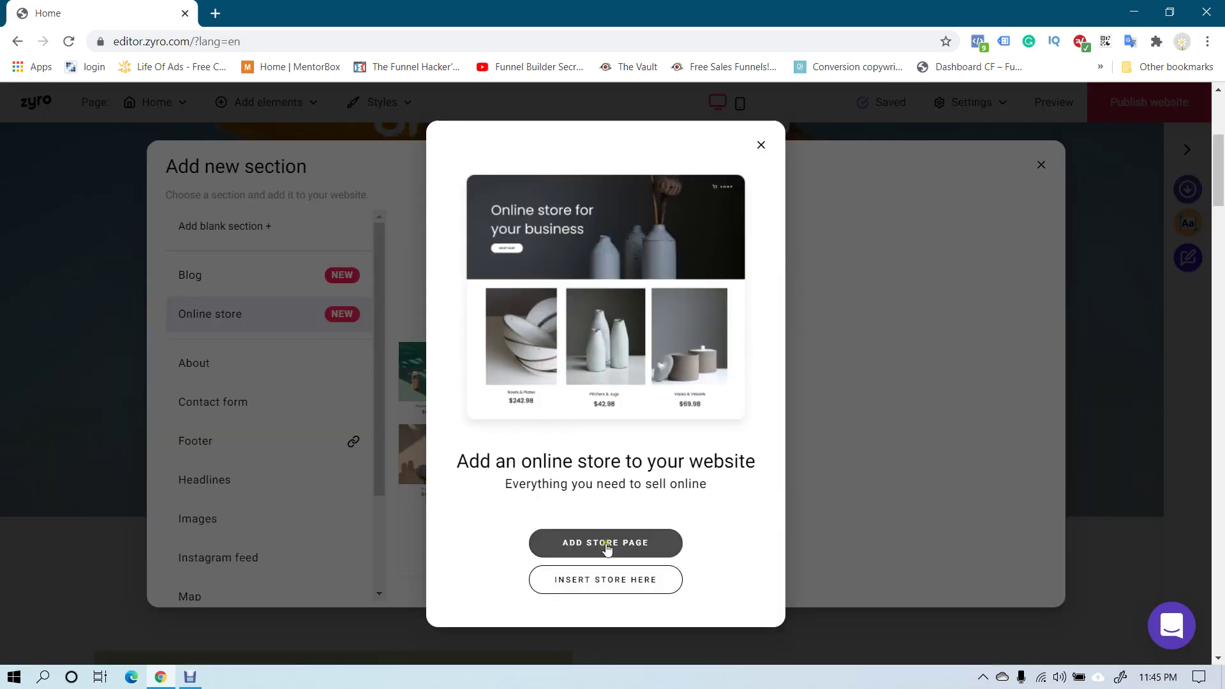
pyautogui.click(609, 587)
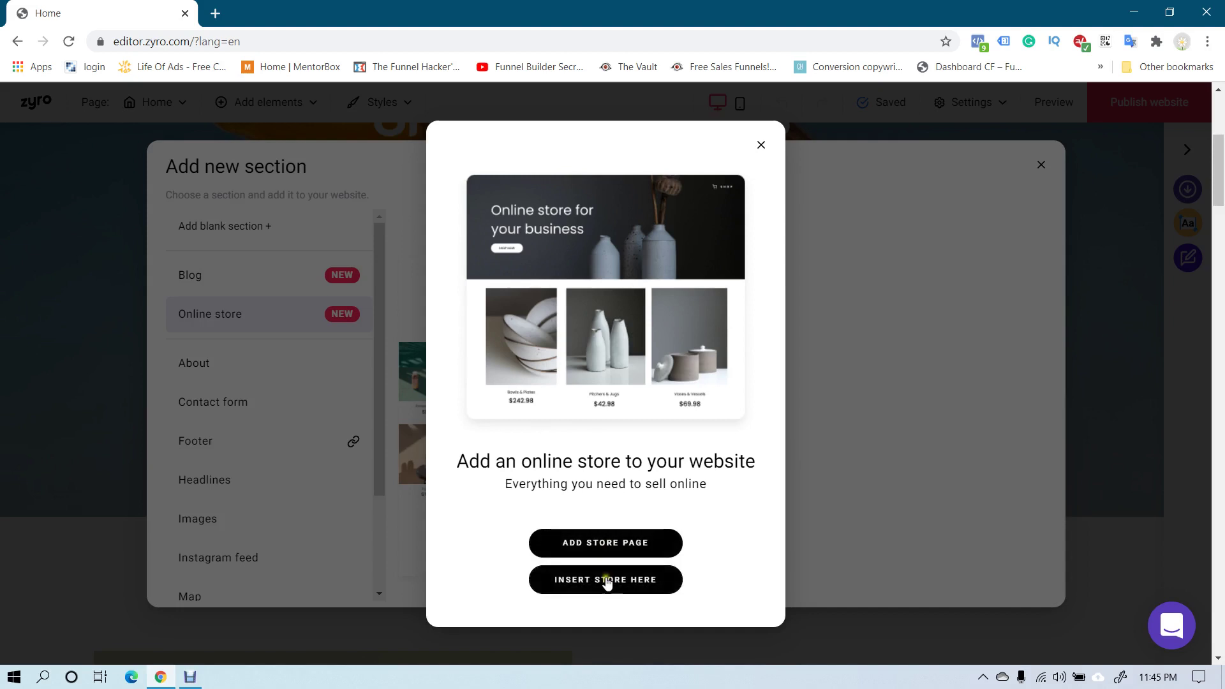
pyautogui.click(601, 591)
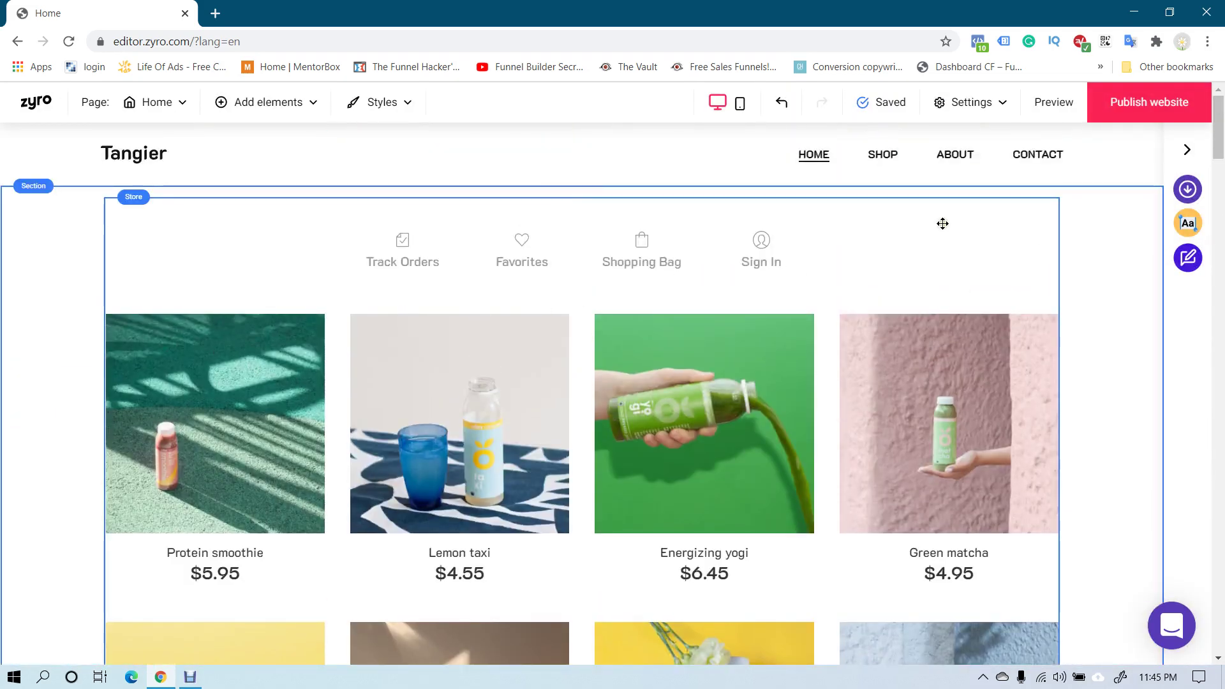
# Step: Look over the inserted store, open its management page, and return to the home page editor
pyautogui.scroll(-6, 942, 223)
pyautogui.scroll(6, 942, 258)
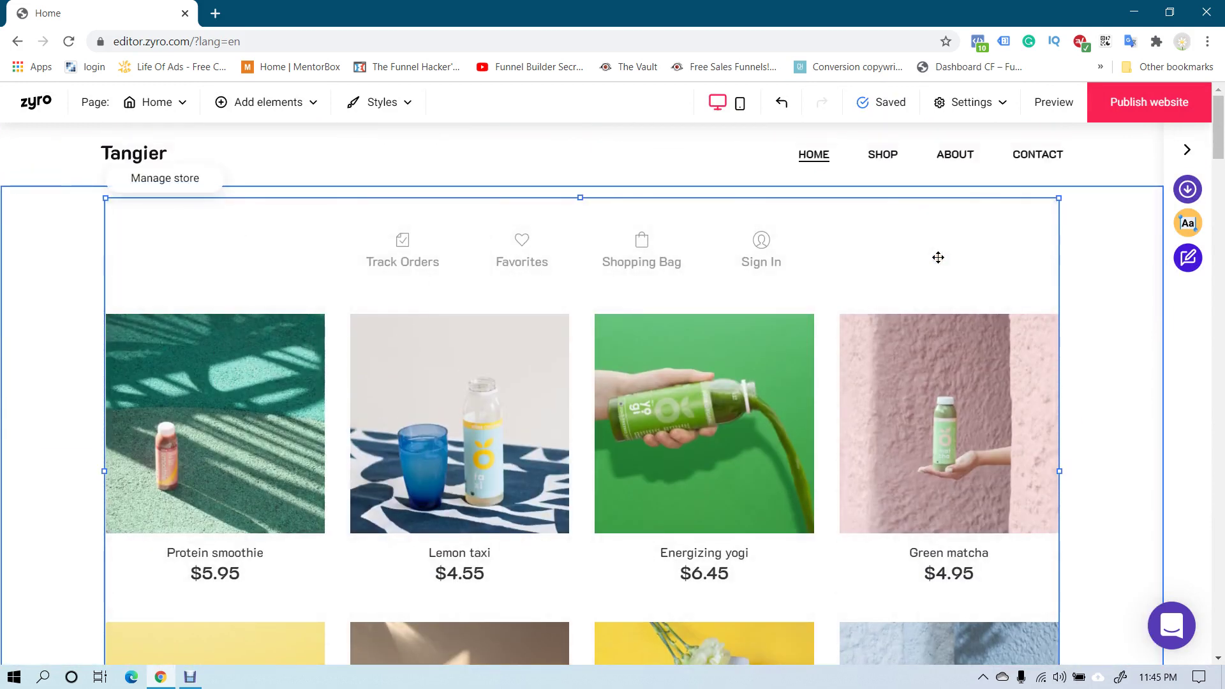
pyautogui.click(190, 181)
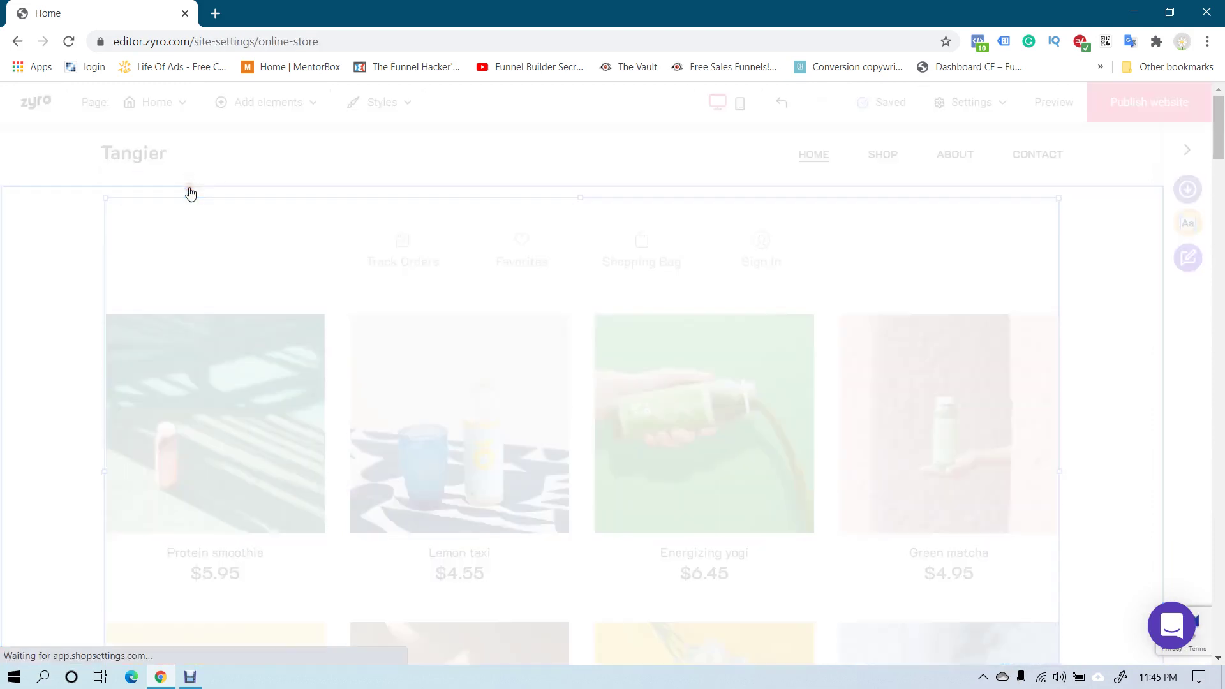
pyautogui.click(18, 41)
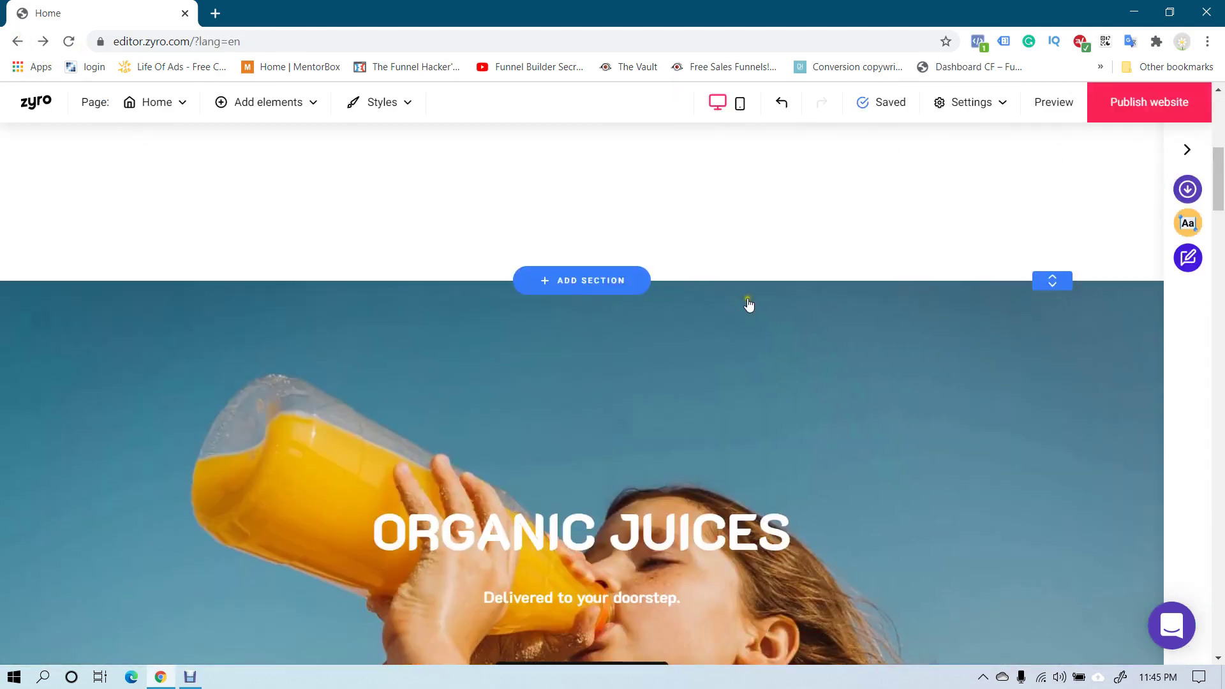
# Step: Replace the subtitle under the ORGANIC JUICES heading with "I want to create a website for free"
pyautogui.scroll(-5, 747, 304)
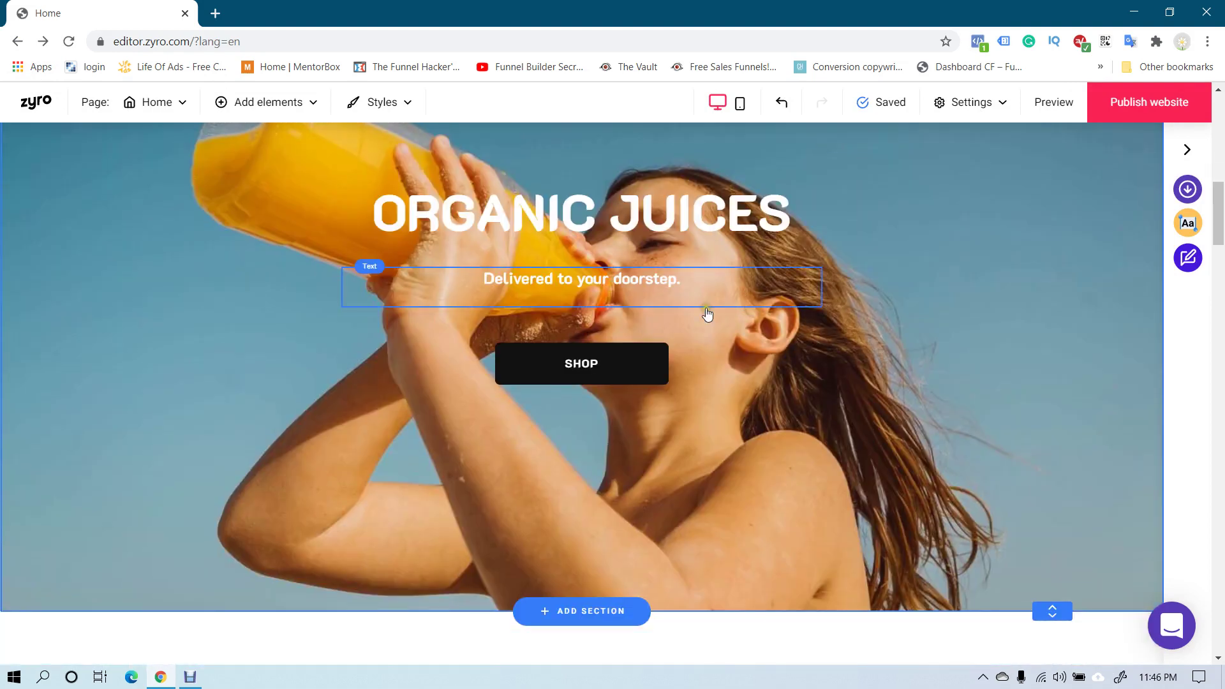
pyautogui.click(608, 280)
pyautogui.click(608, 280)
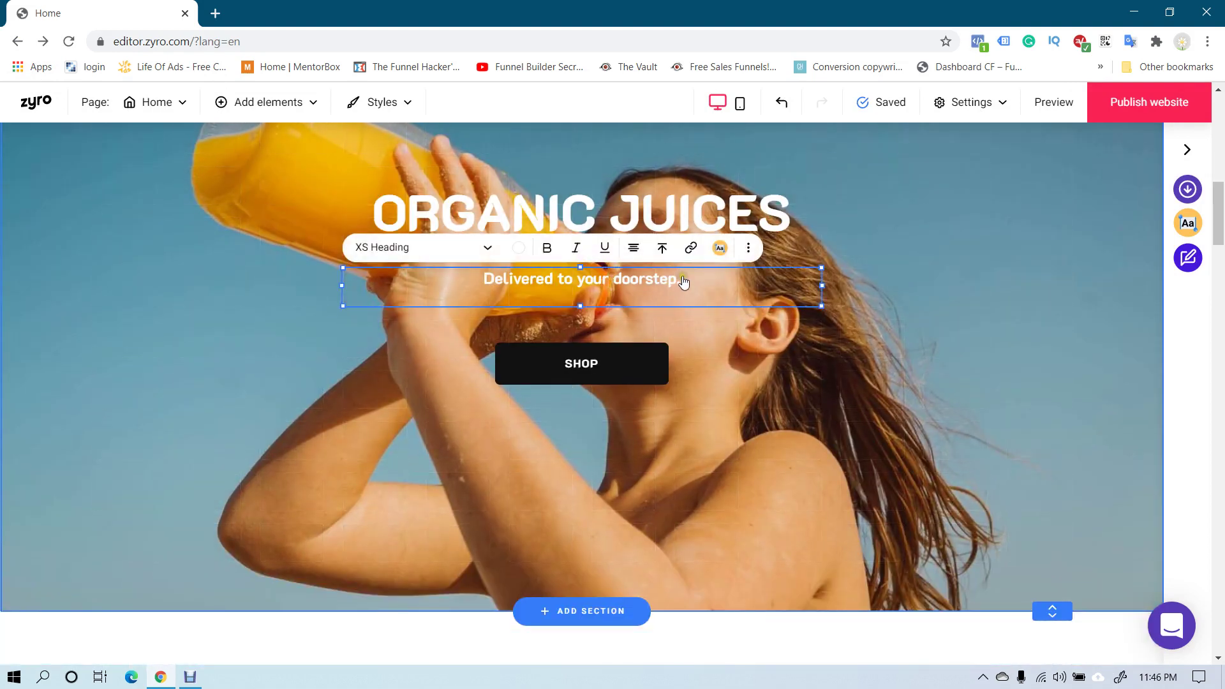
pyautogui.moveTo(683, 281); pyautogui.dragTo(486, 288)
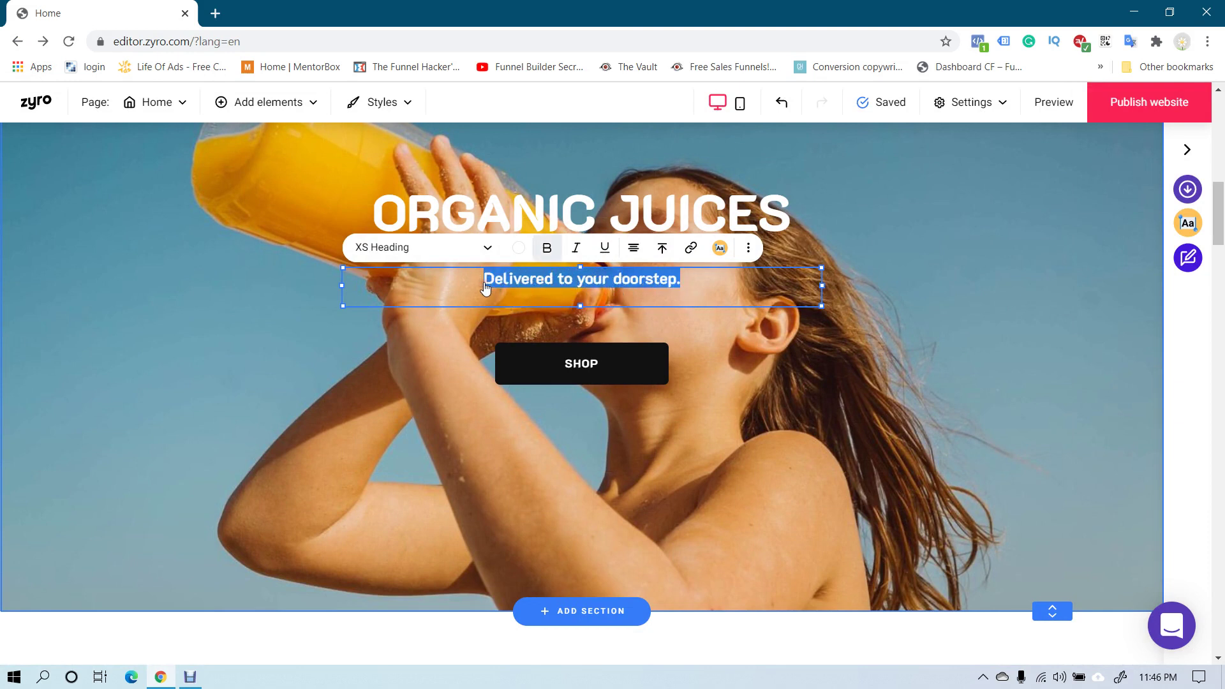
pyautogui.press('BackSpace')
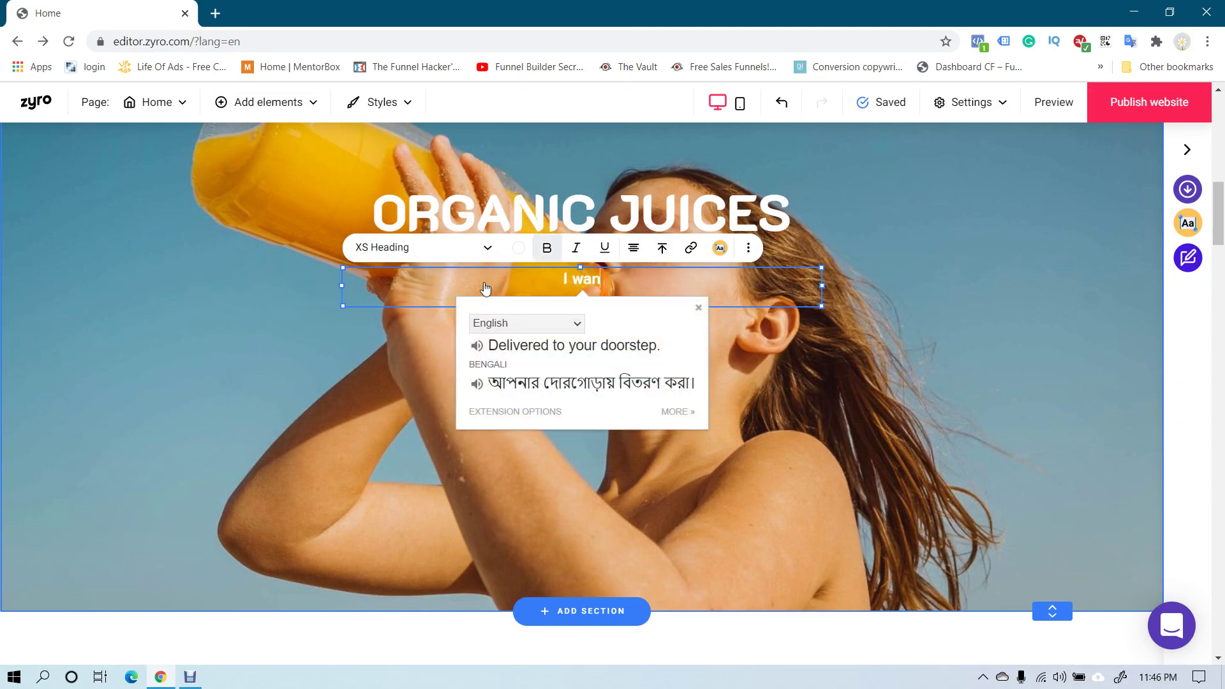
pyautogui.write('I want to create an')
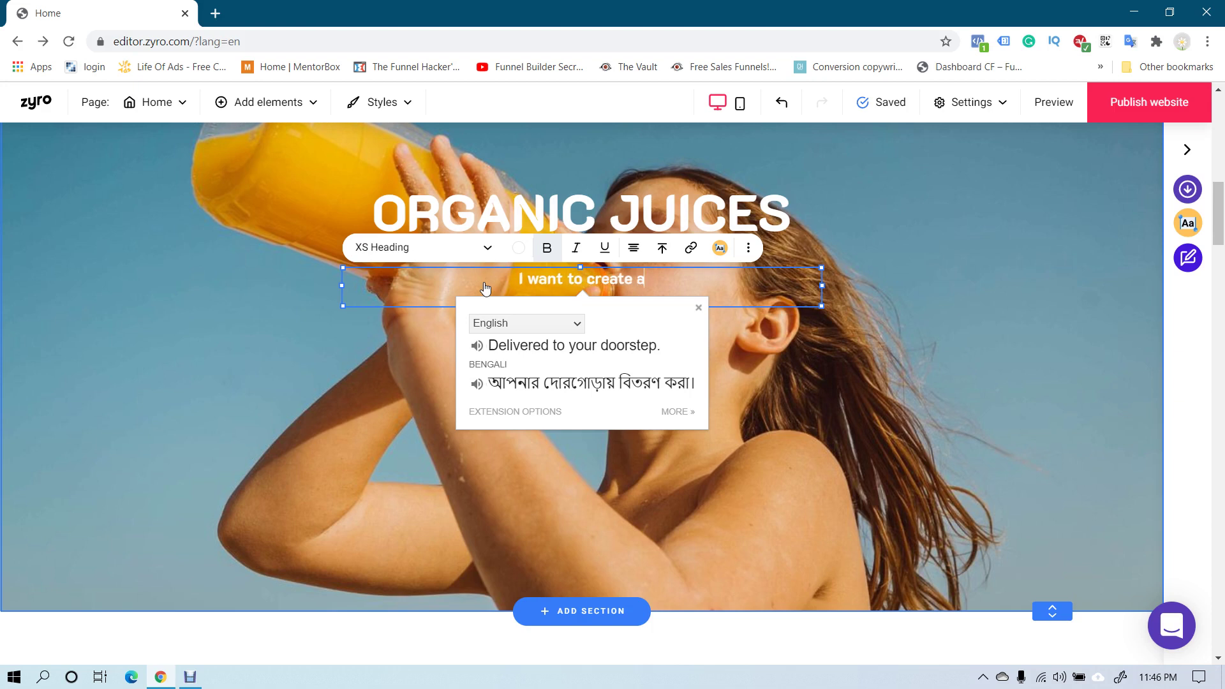
pyautogui.press('BackSpace')
pyautogui.press('BackSpace')
pyautogui.write('webs')
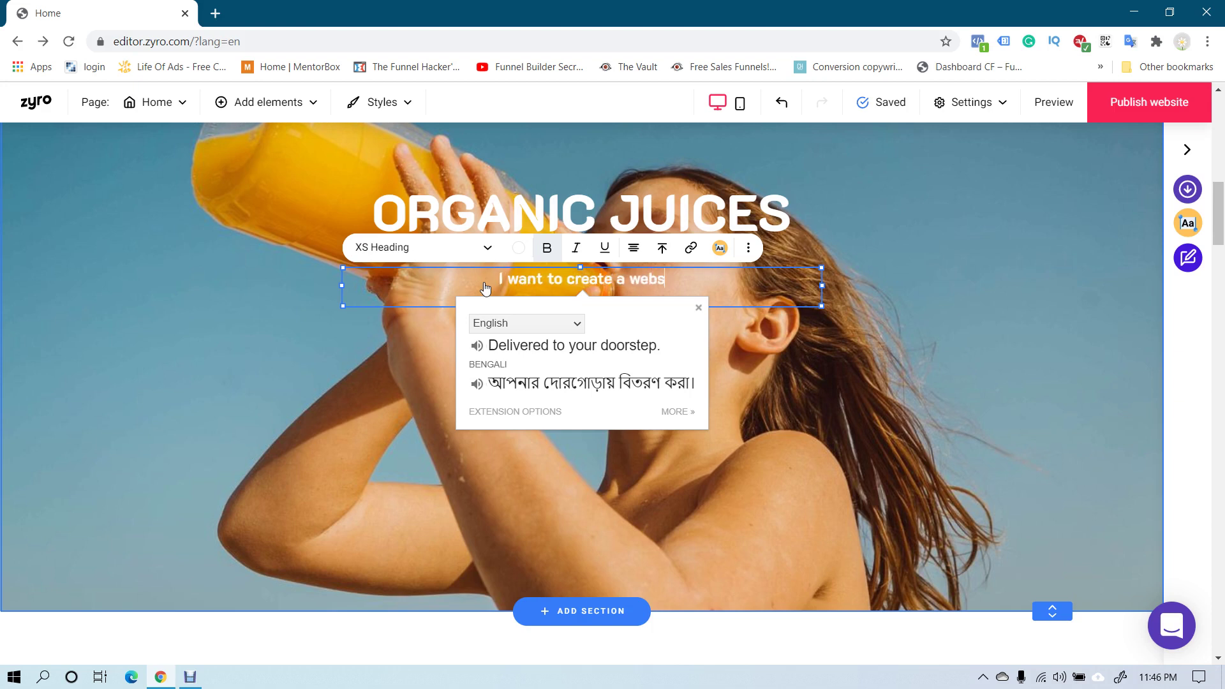
pyautogui.write('ite for free')
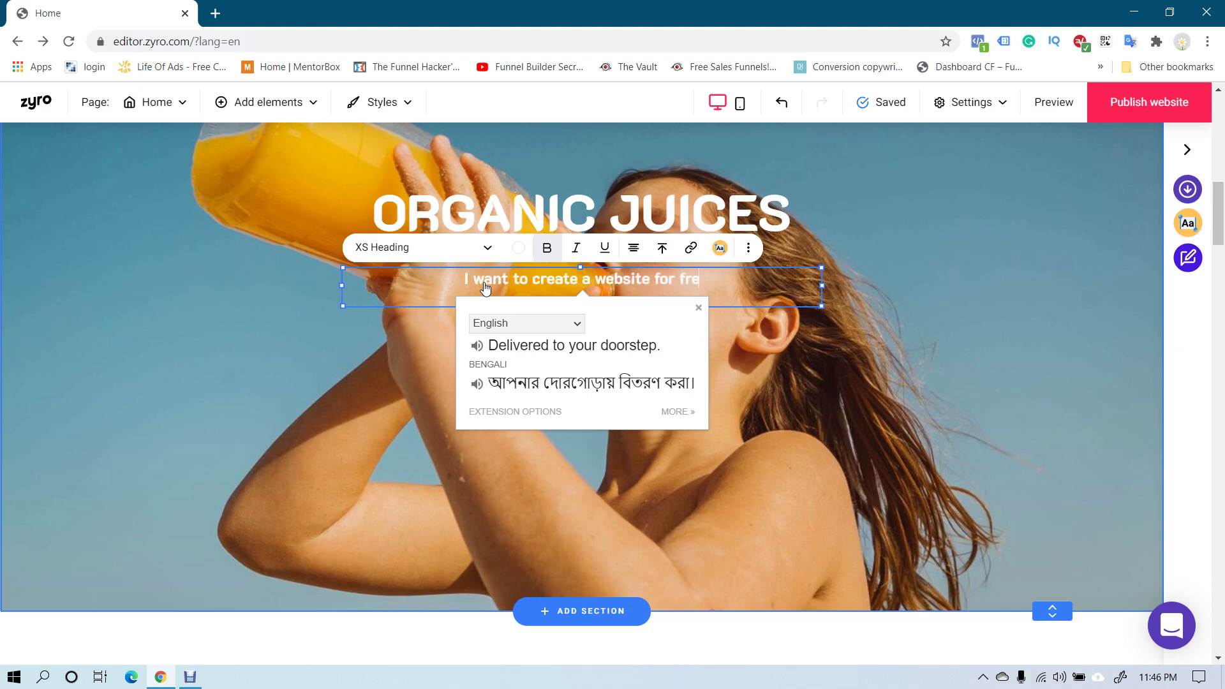
# Step: Format the whole subtitle under the ORGANIC JUICES heading as italic and underlined, and toggle its bold formatting
pyautogui.click(577, 249)
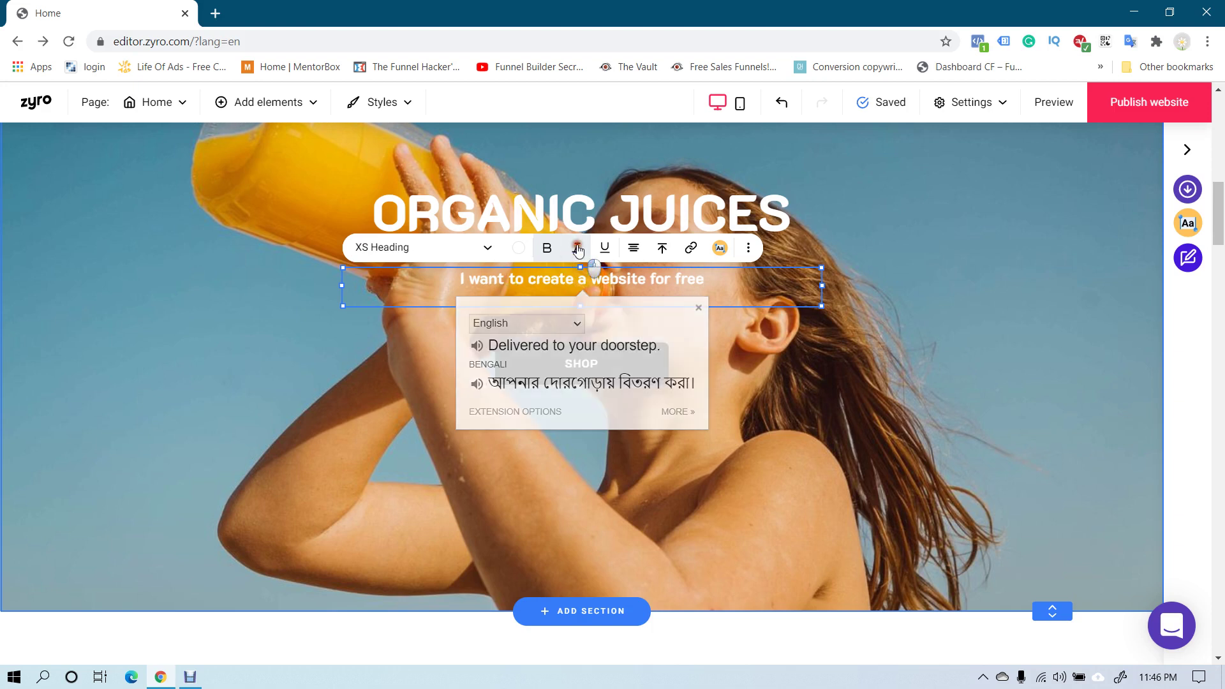
pyautogui.tripleClick(628, 281)
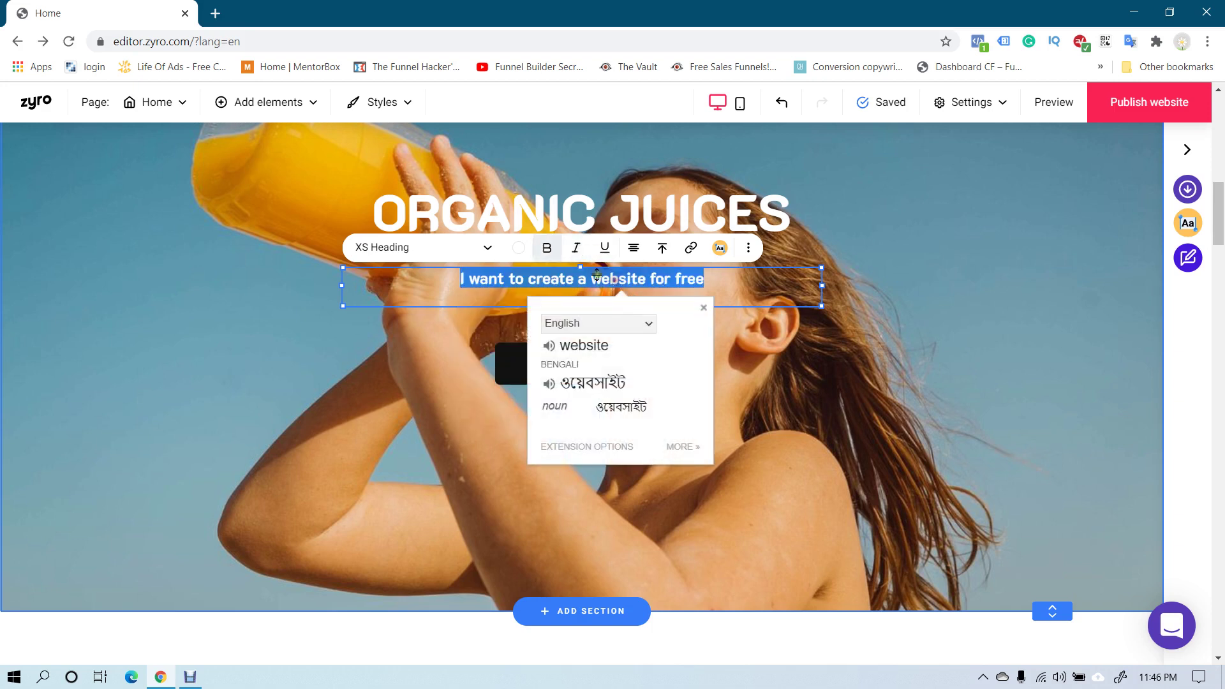
pyautogui.click(573, 249)
pyautogui.click(604, 248)
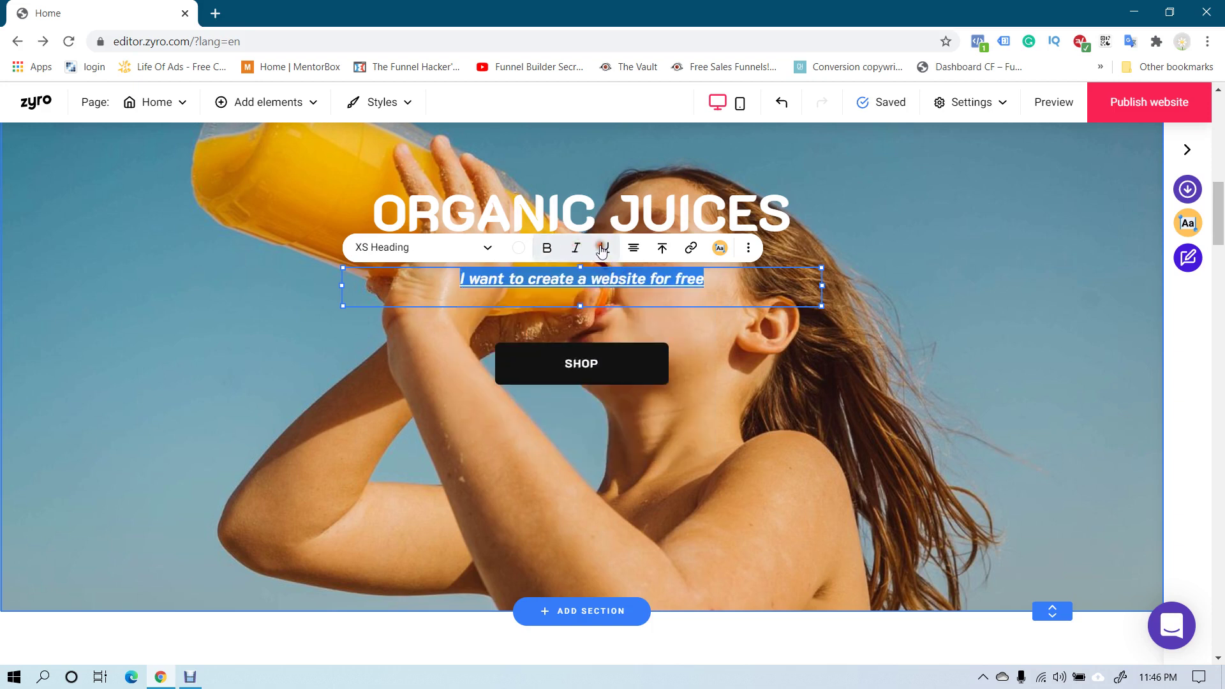
pyautogui.click(547, 249)
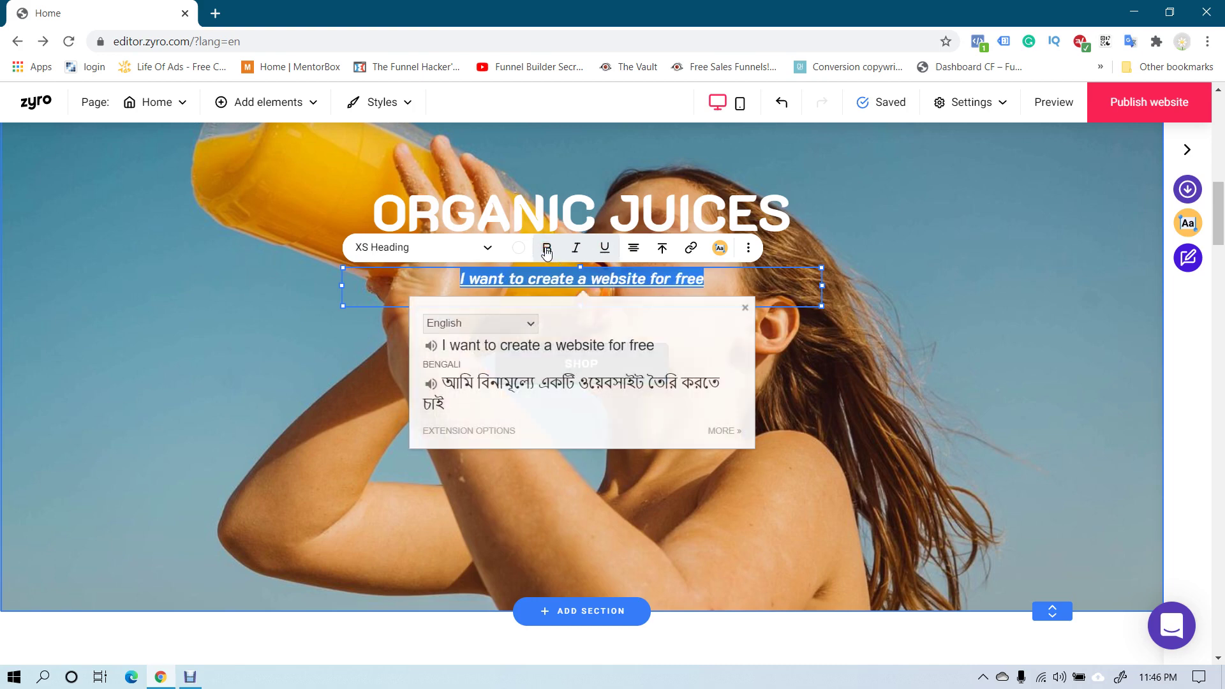
# Step: Set the subtitle under the ORGANIC JUICES heading to the S Heading text style and align it to the vertical middle of its box
pyautogui.click(479, 248)
pyautogui.scroll(-3, 434, 317)
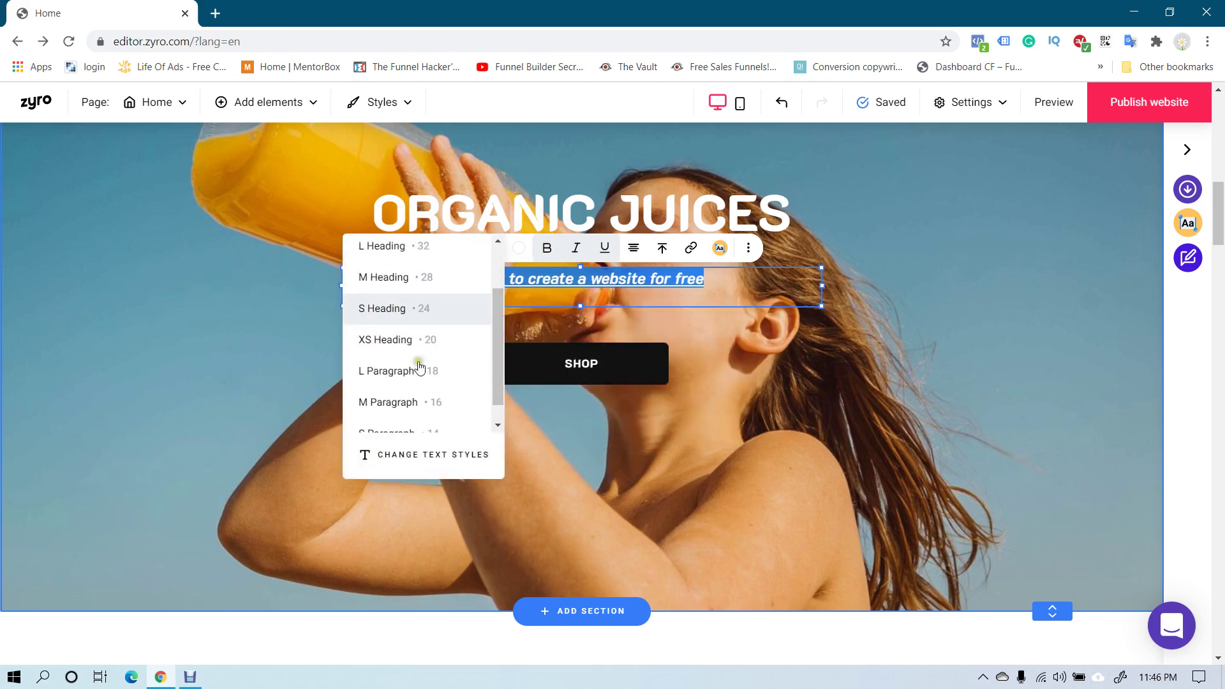
pyautogui.click(406, 348)
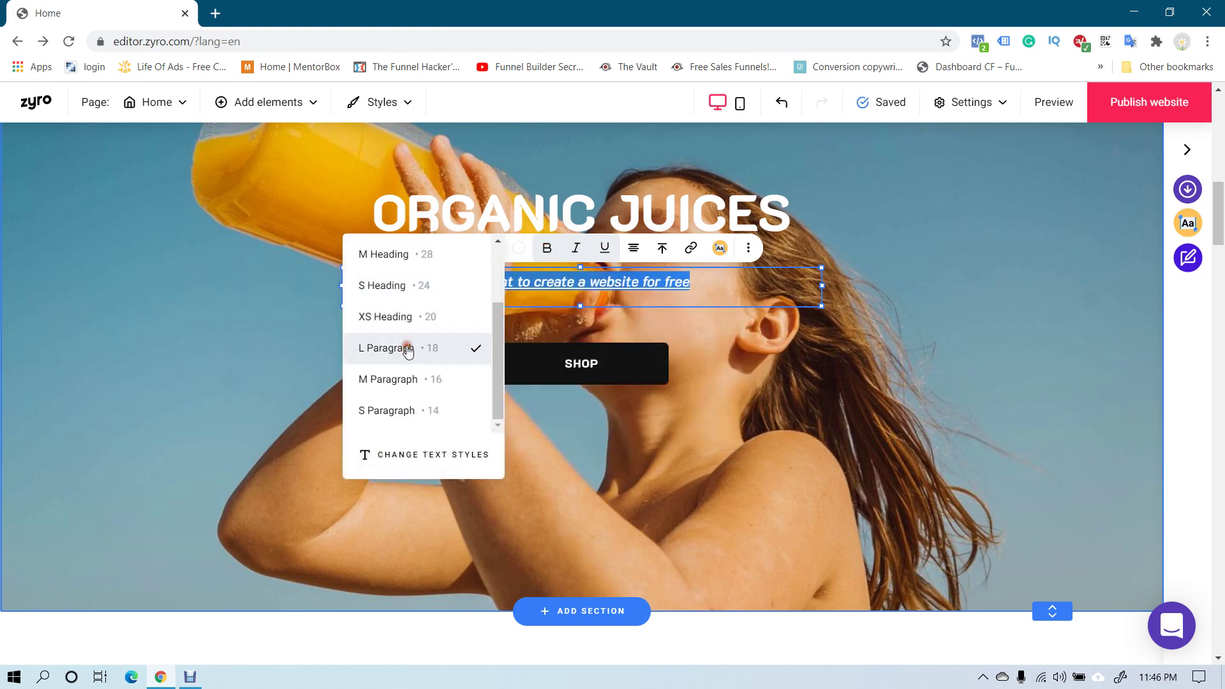
pyautogui.click(401, 287)
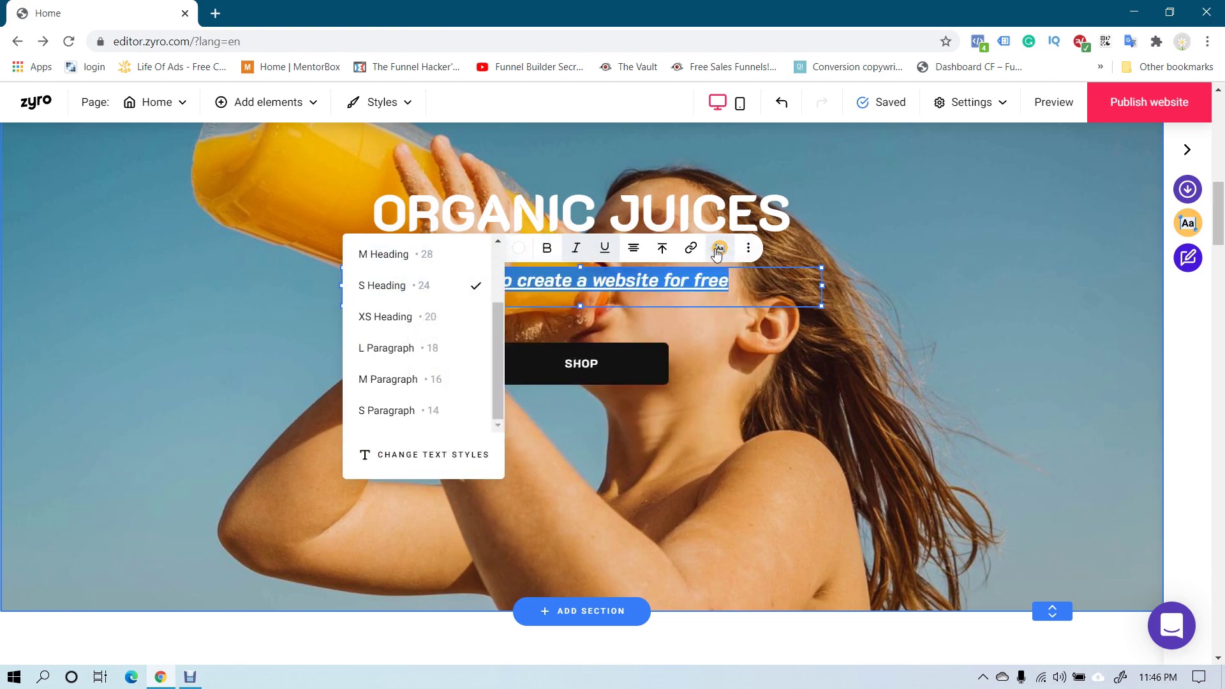
pyautogui.click(664, 249)
pyautogui.click(698, 279)
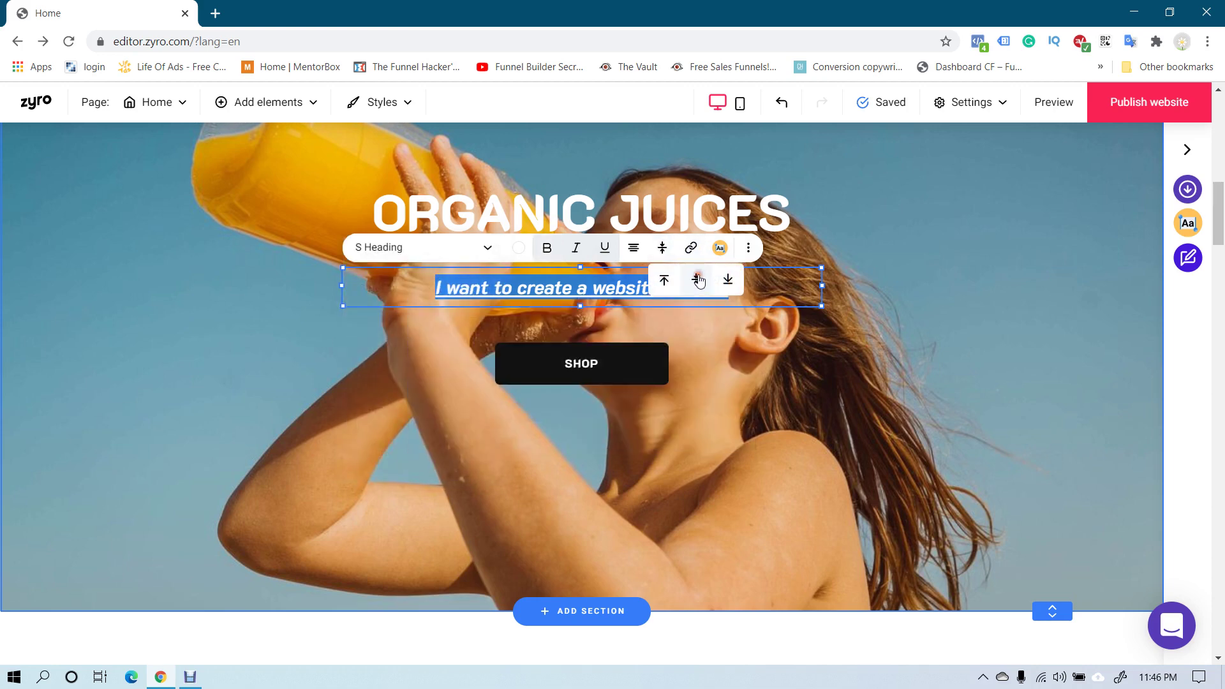
pyautogui.click(633, 248)
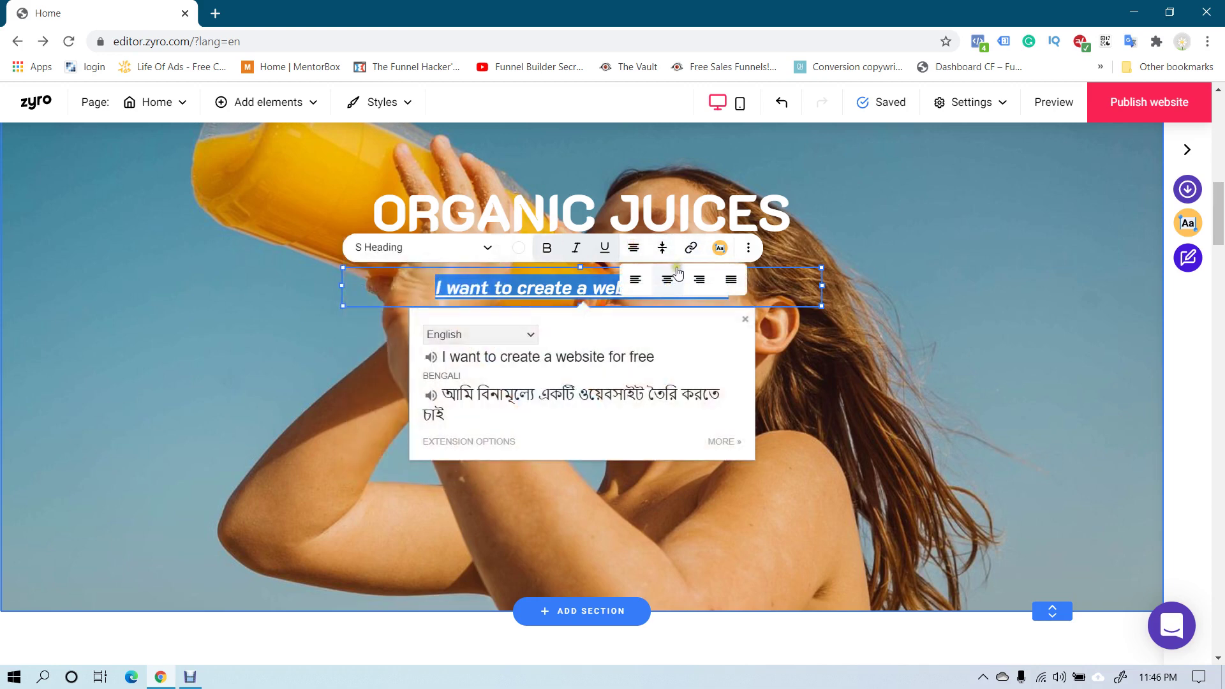
# Step: Open the AI Writer for the selected subtitle and look over its list of topics
pyautogui.click(720, 250)
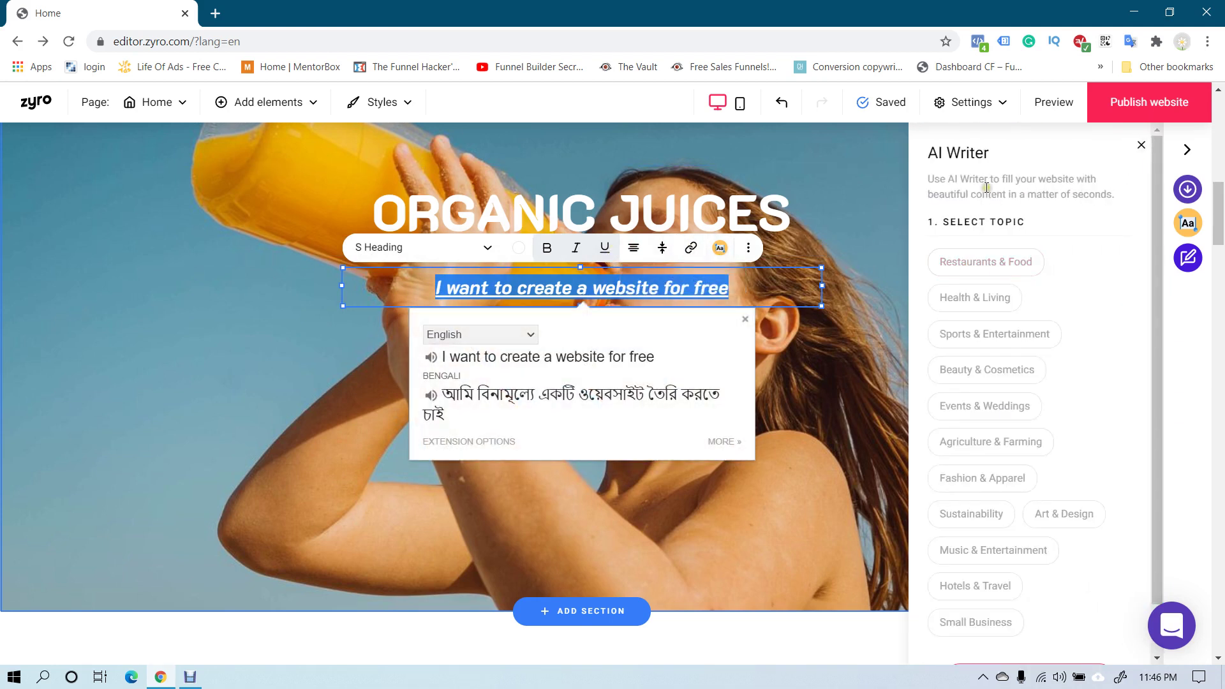
pyautogui.scroll(-1, 1005, 258)
pyautogui.scroll(1, 1005, 258)
# Step: Open zyro.com in a new browser tab and launch the logo editor from its Logo Maker page
pyautogui.click(215, 13)
pyautogui.write('zyr')
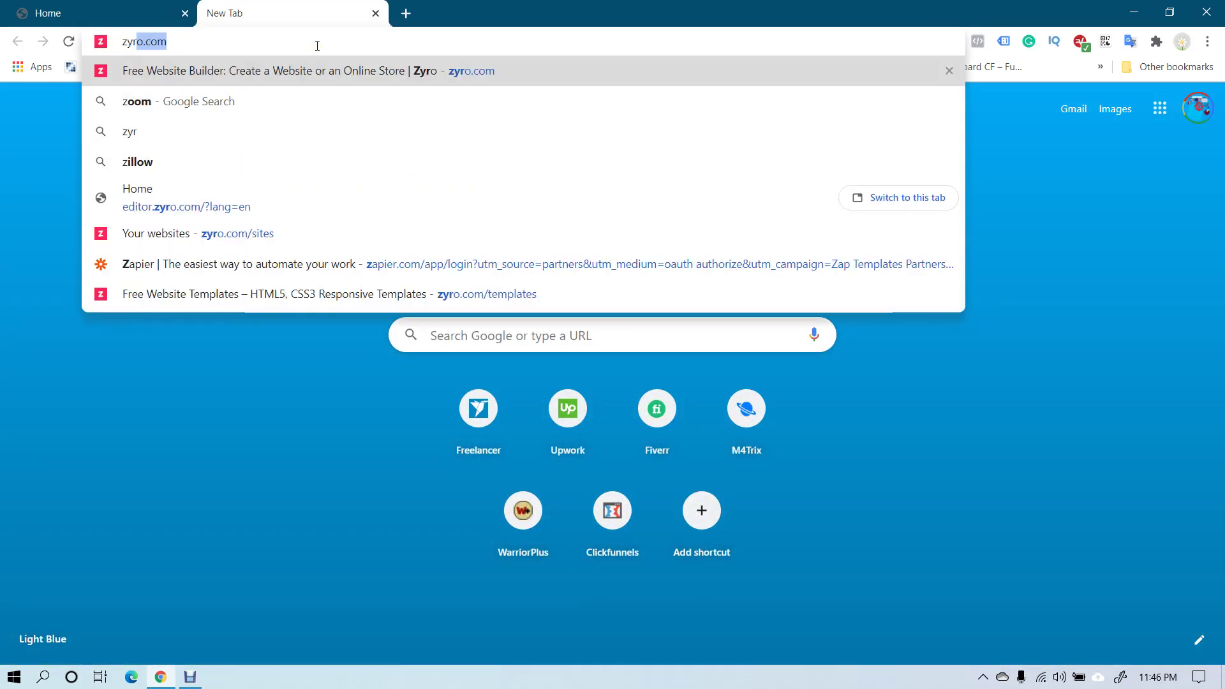
pyautogui.press('Return')
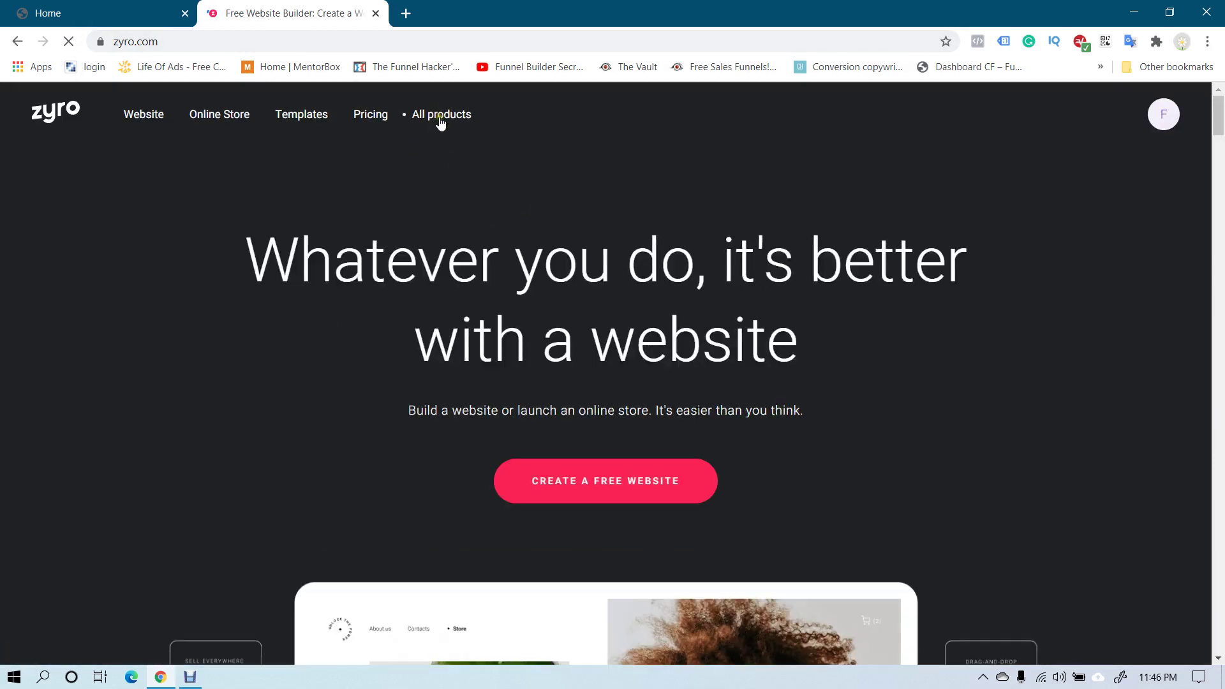
pyautogui.click(438, 116)
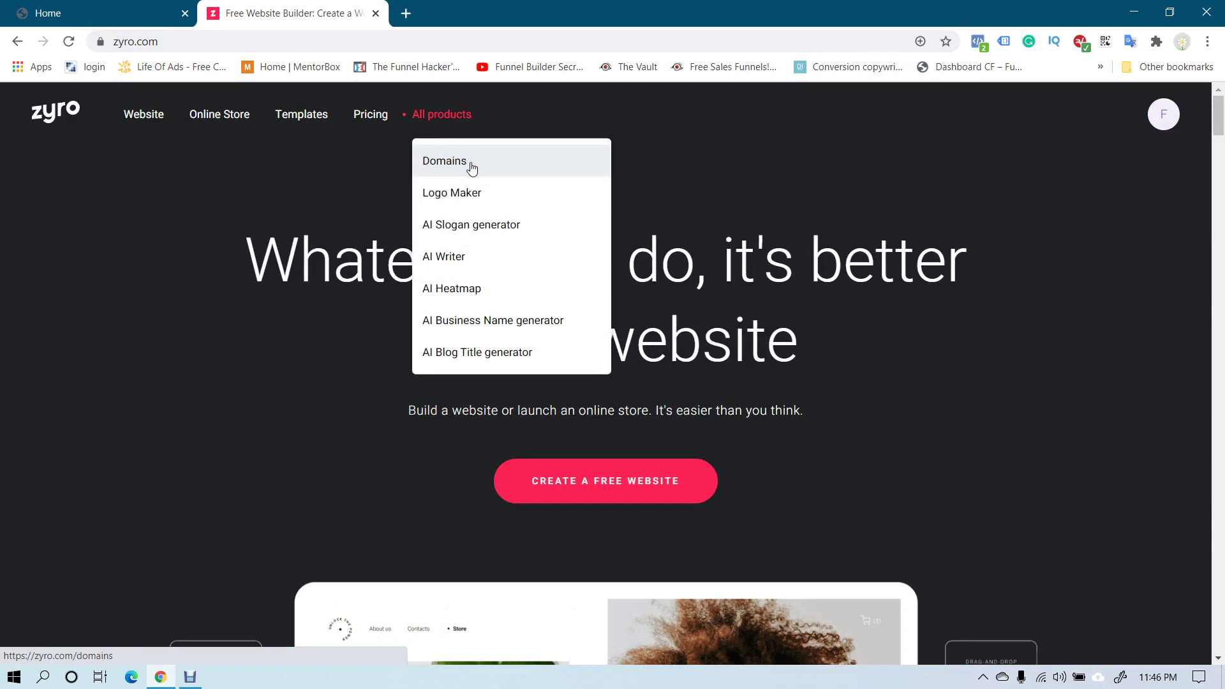
pyautogui.click(473, 202)
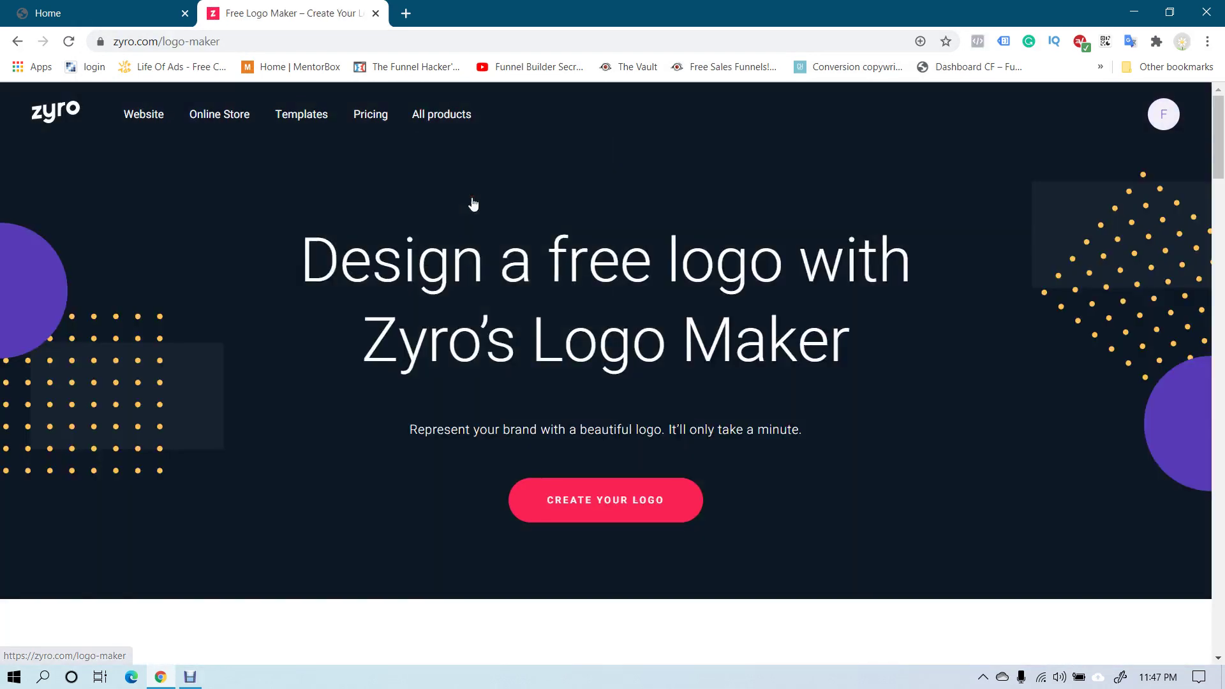
pyautogui.scroll(-3, 504, 236)
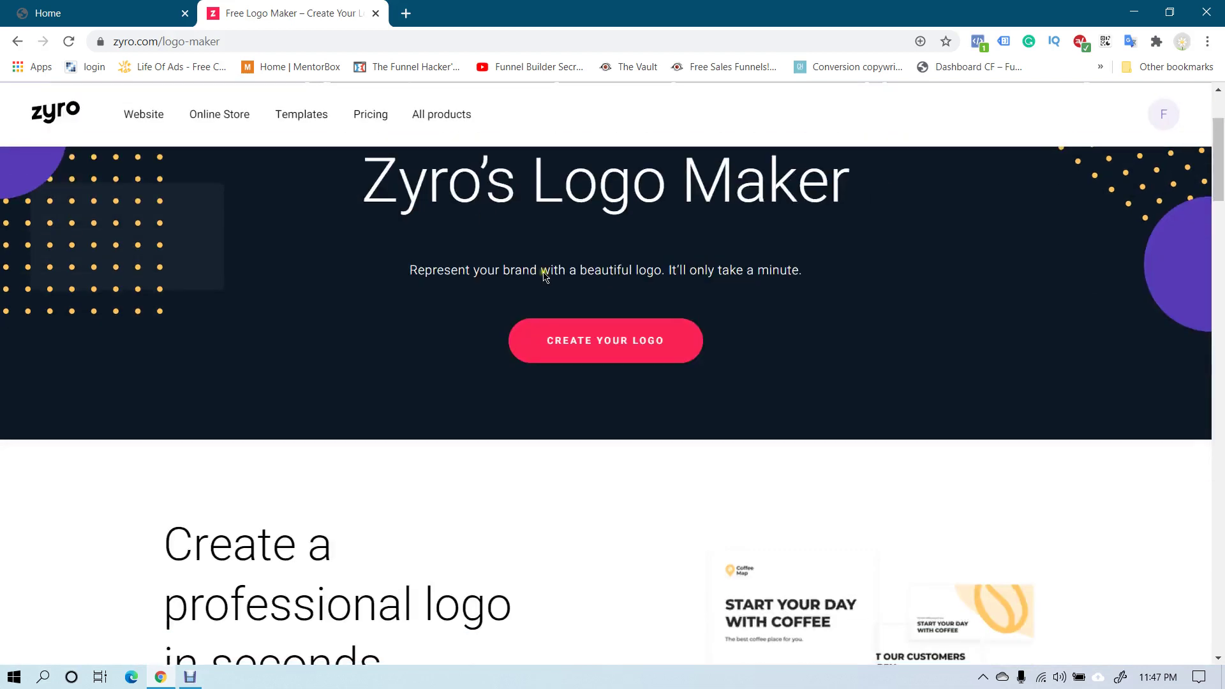
pyautogui.click(606, 340)
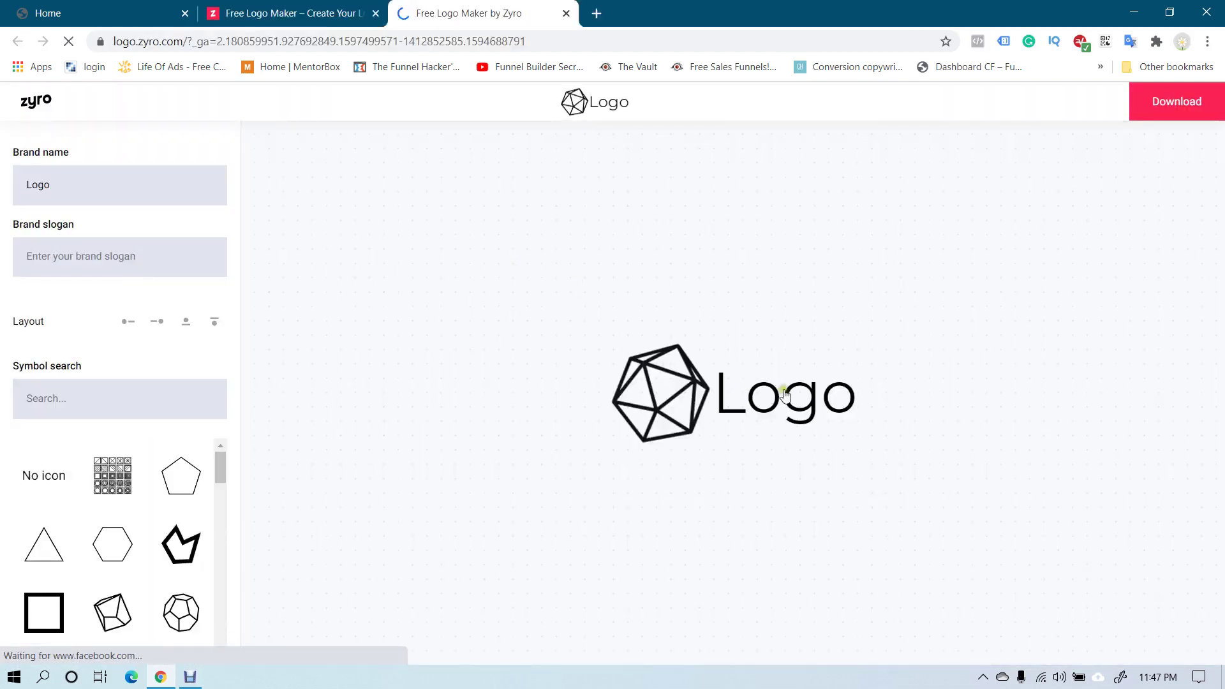
# Step: Set the logo's brand name to "Zyro", and enter "my" as the brand slogan before clearing it again
pyautogui.doubleClick(136, 185)
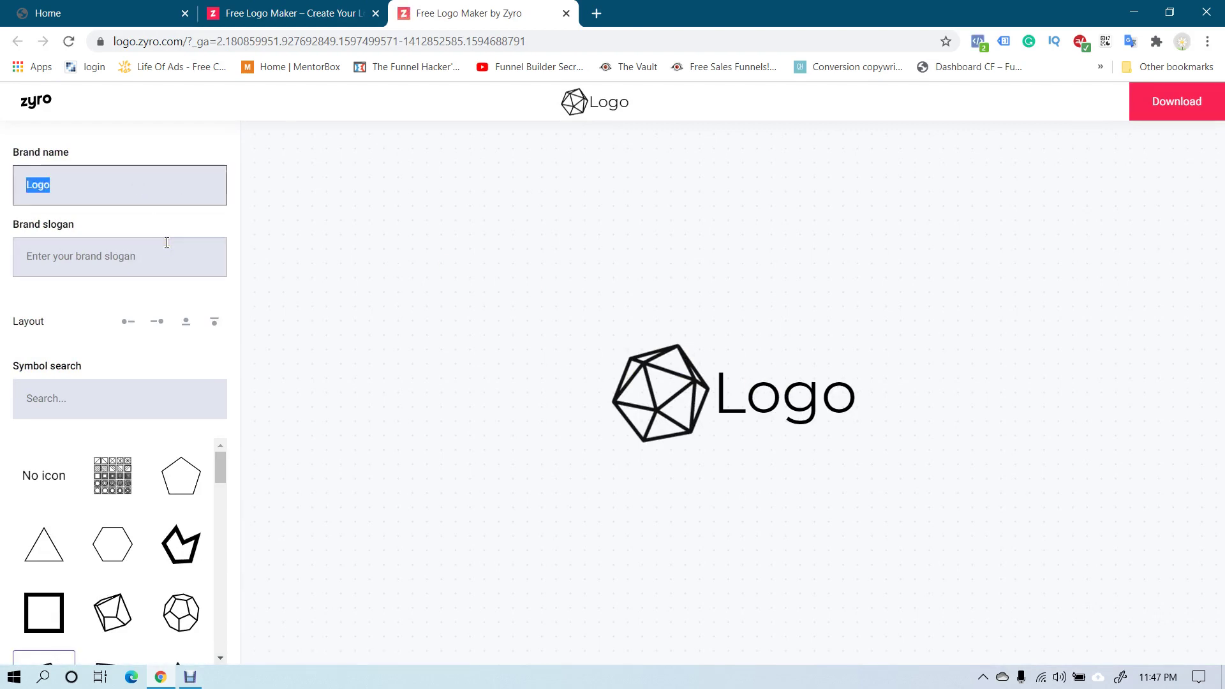
pyautogui.write('Zyro')
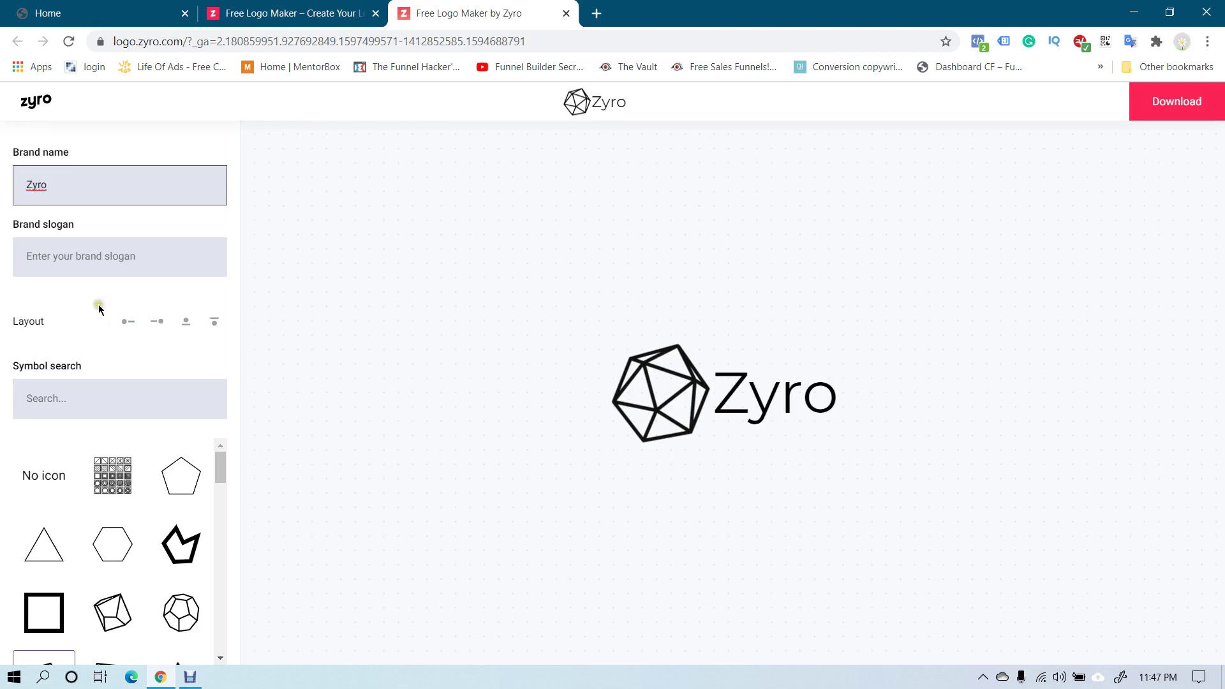
pyautogui.click(82, 251)
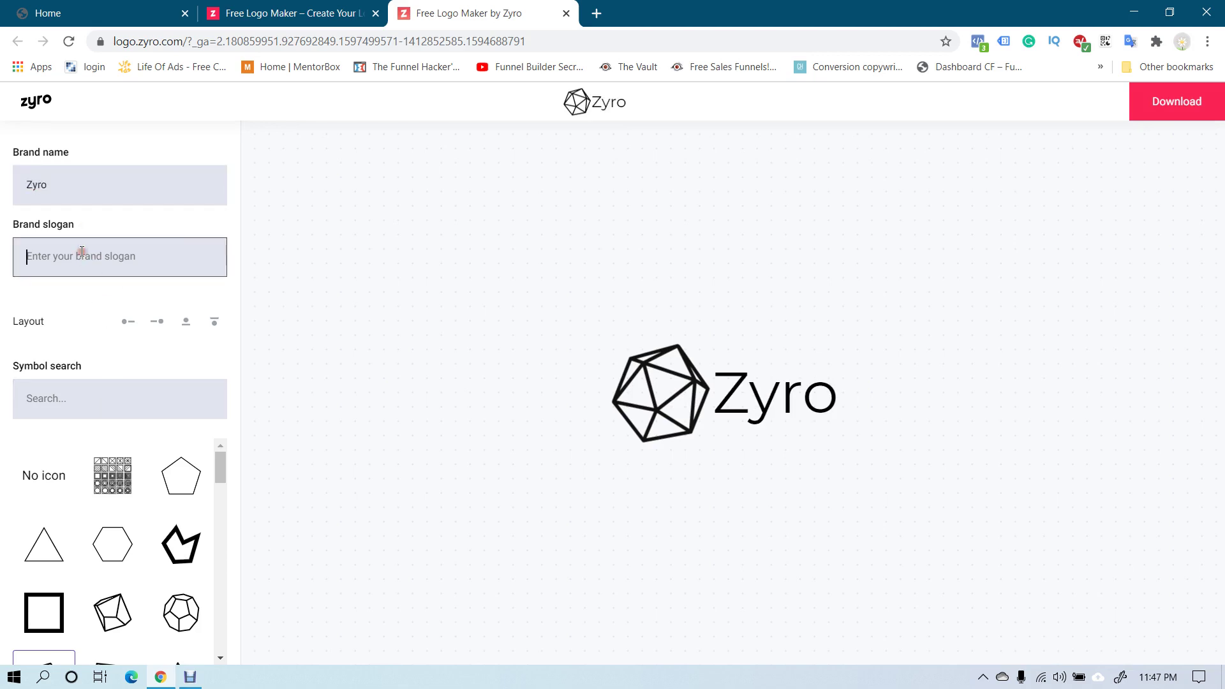
pyautogui.write('my')
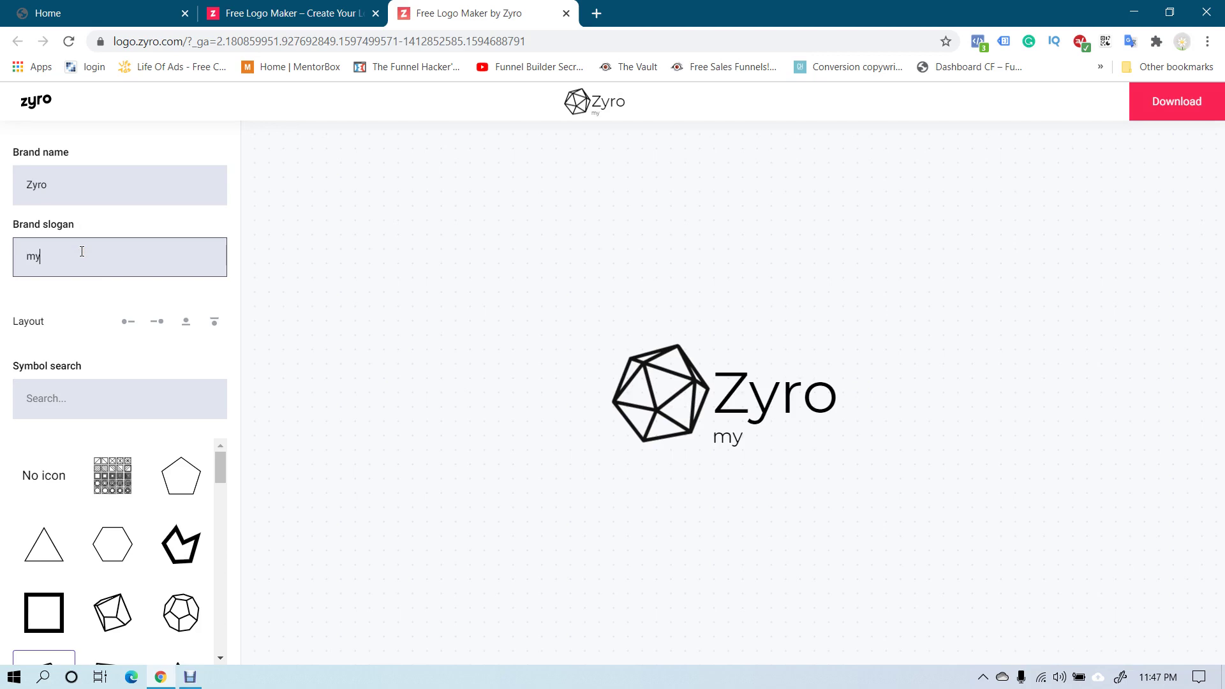
pyautogui.press('BackSpace')
pyautogui.press('BackSpace')
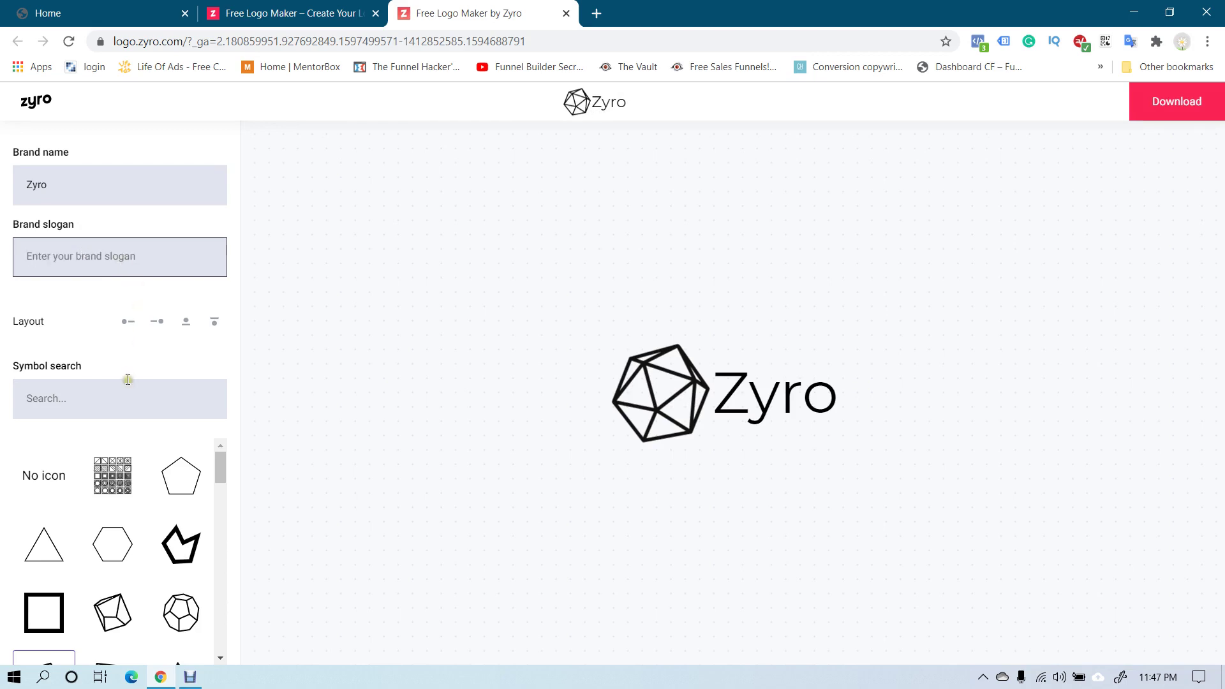
# Step: Try several geometric symbols for the logo, including the triangle and hexagon, and choose the cube with one black face
pyautogui.scroll(-15, 140, 500)
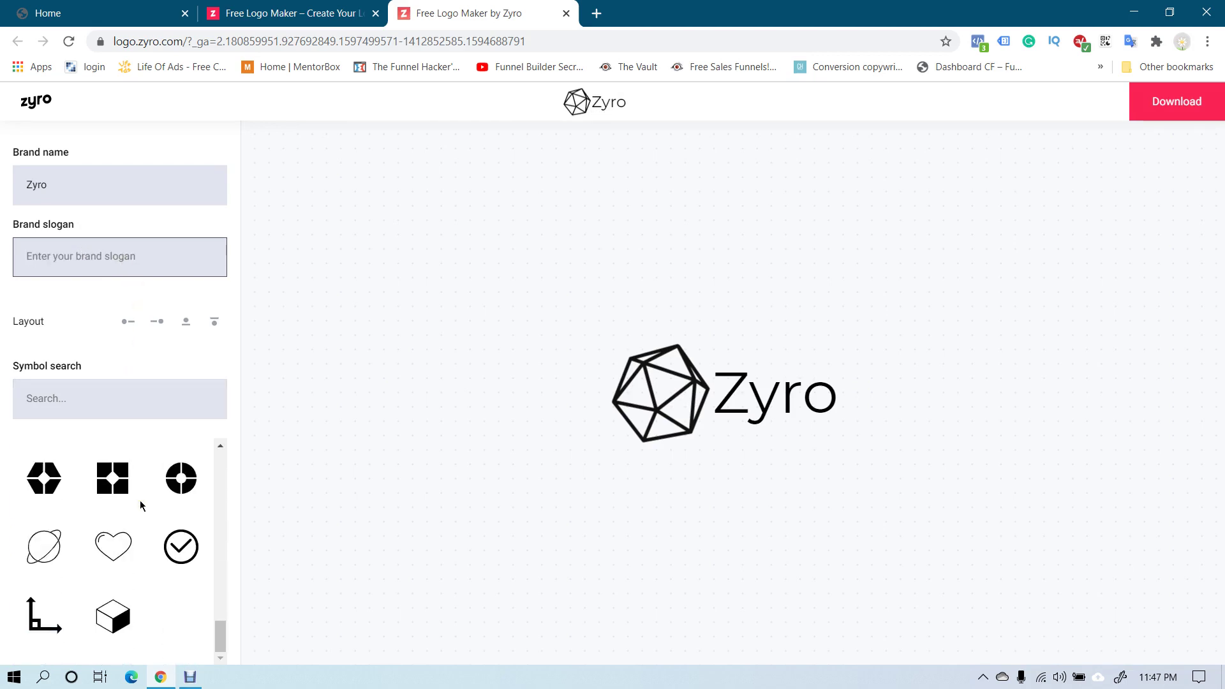
pyautogui.scroll(12, 142, 506)
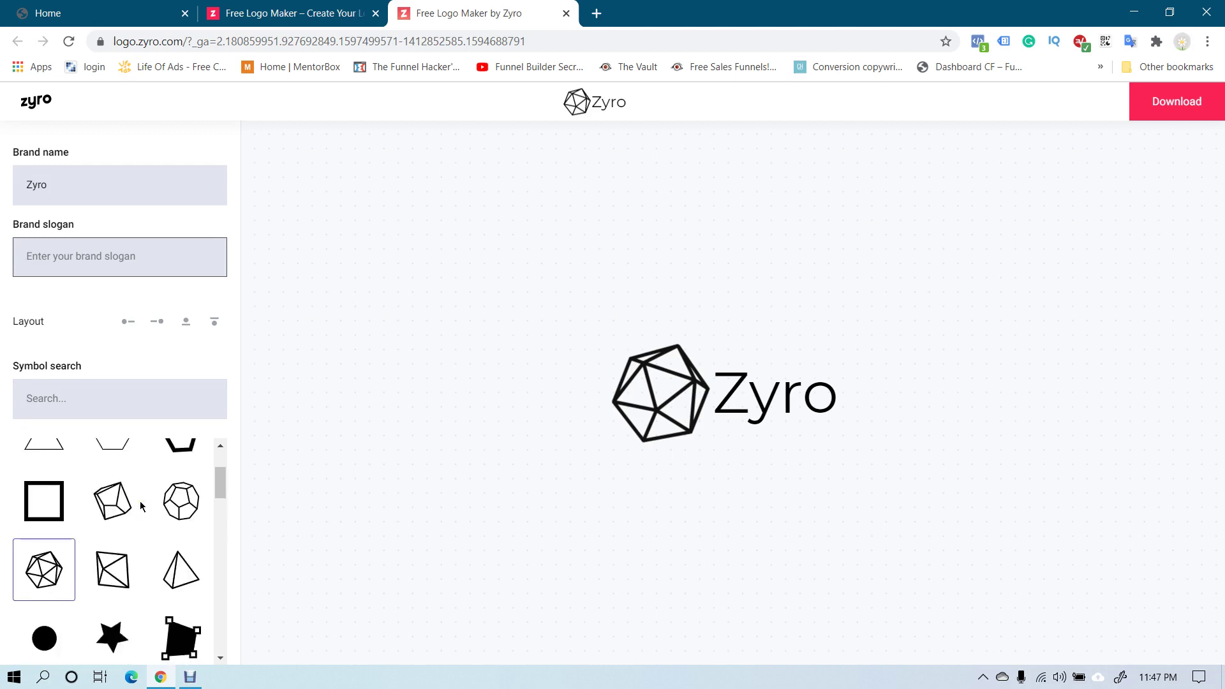
pyautogui.scroll(3, 141, 506)
pyautogui.click(181, 614)
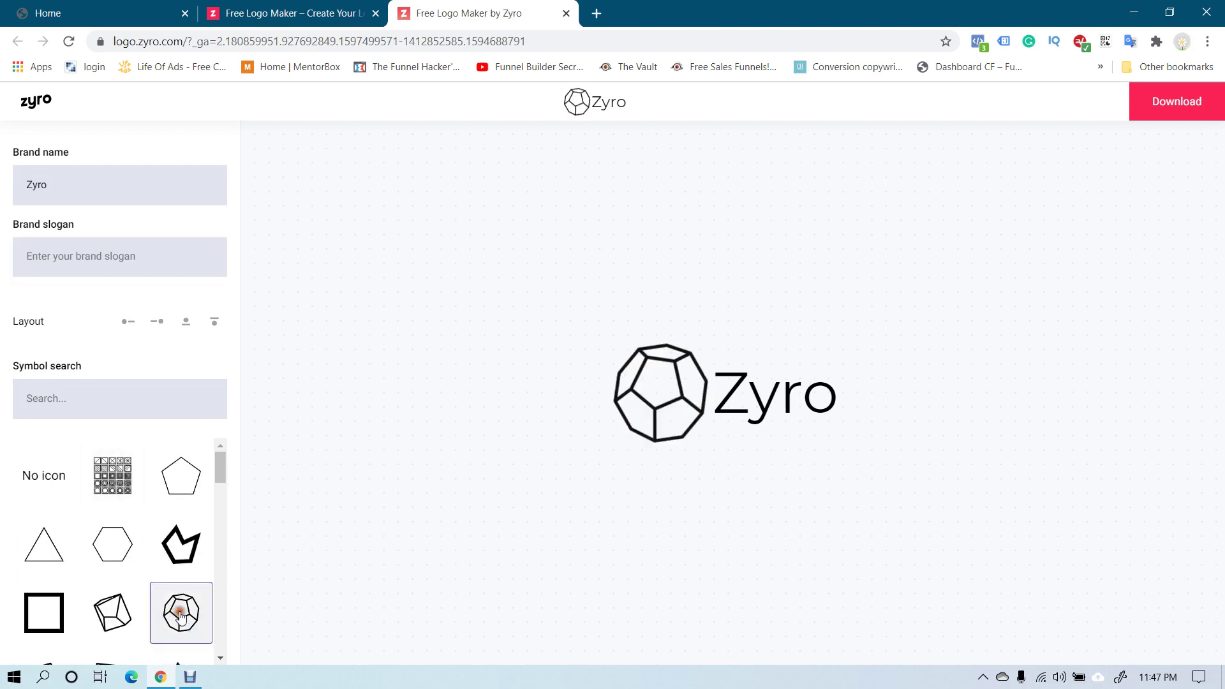
pyautogui.click(127, 616)
pyautogui.click(63, 559)
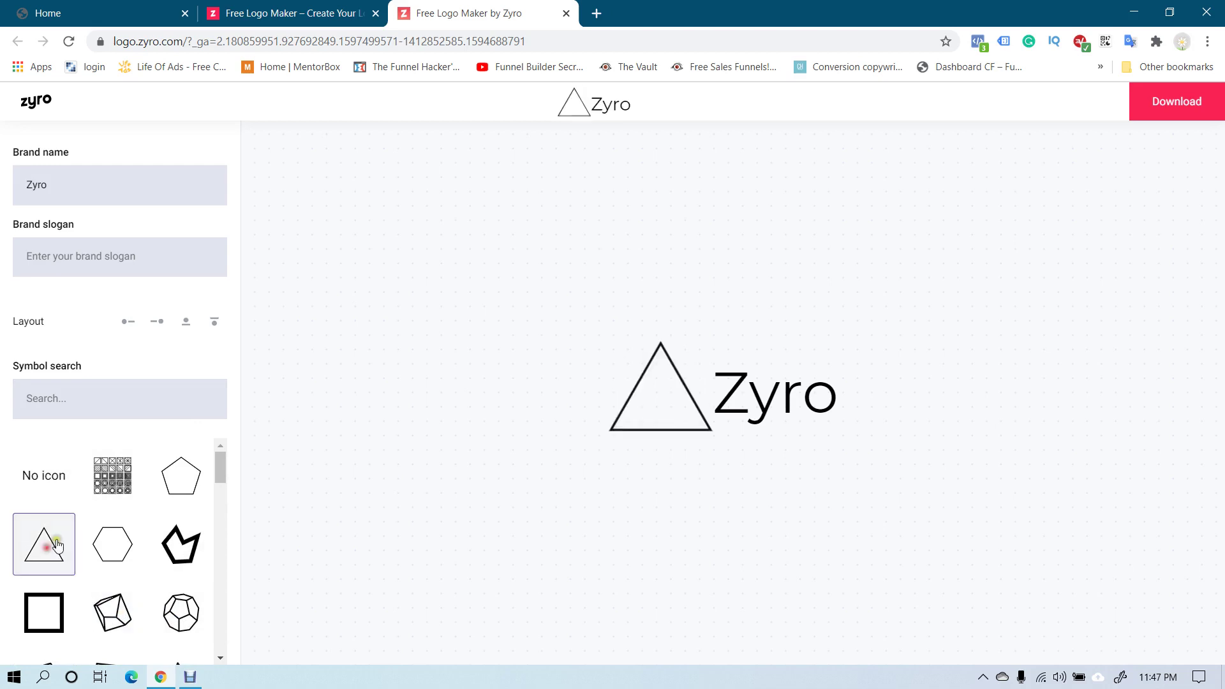
pyautogui.click(138, 524)
pyautogui.scroll(-10, 124, 545)
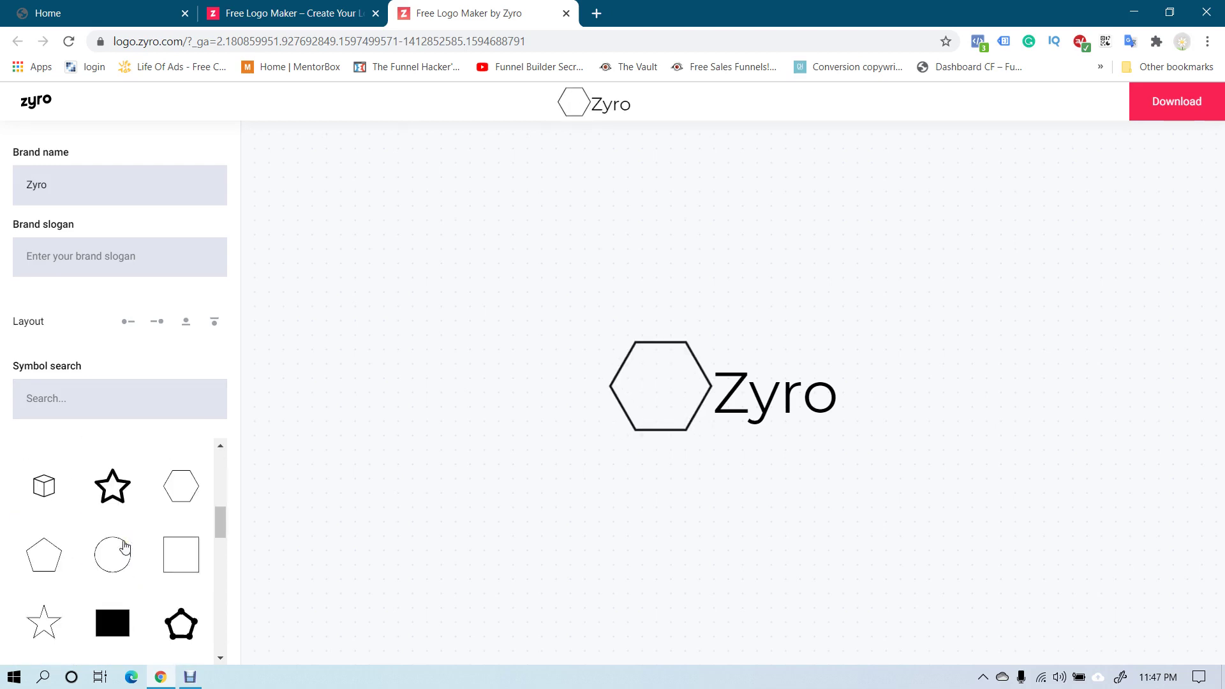
pyautogui.click(124, 612)
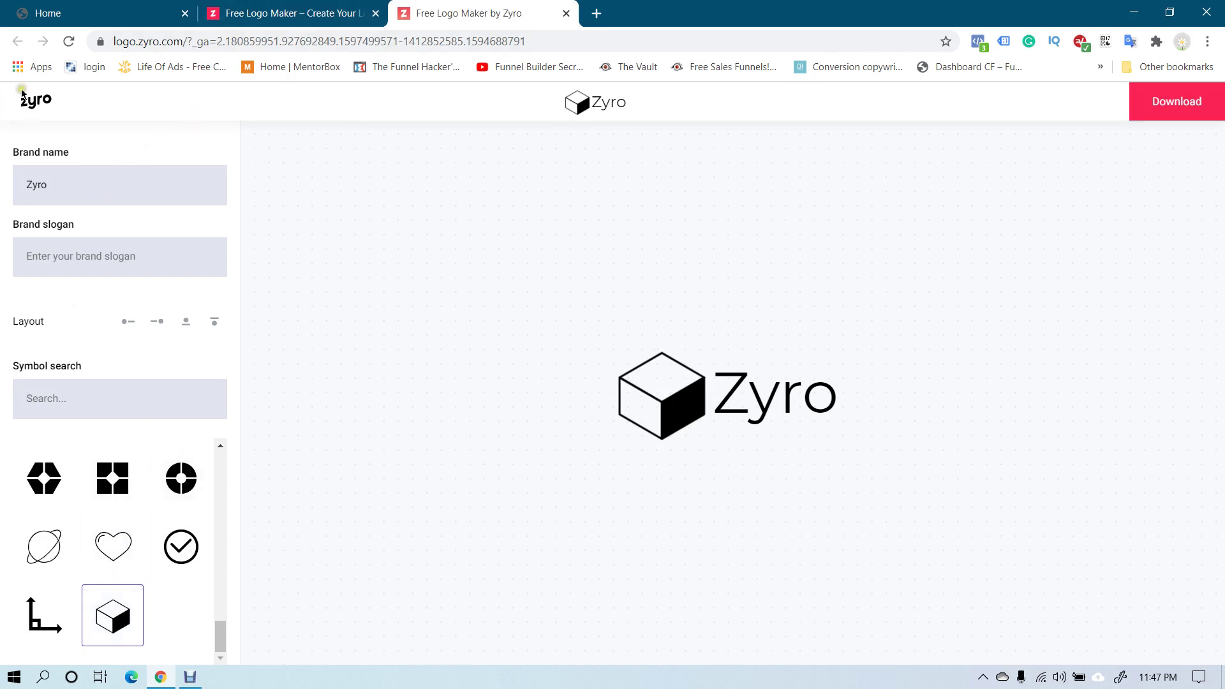
# Step: Open Zyro's AI Slogan generator from the Logo Maker page's browser tab, generate slogans for the keyword "shop" and look through them
pyautogui.click(340, 14)
pyautogui.moveTo(443, 116)
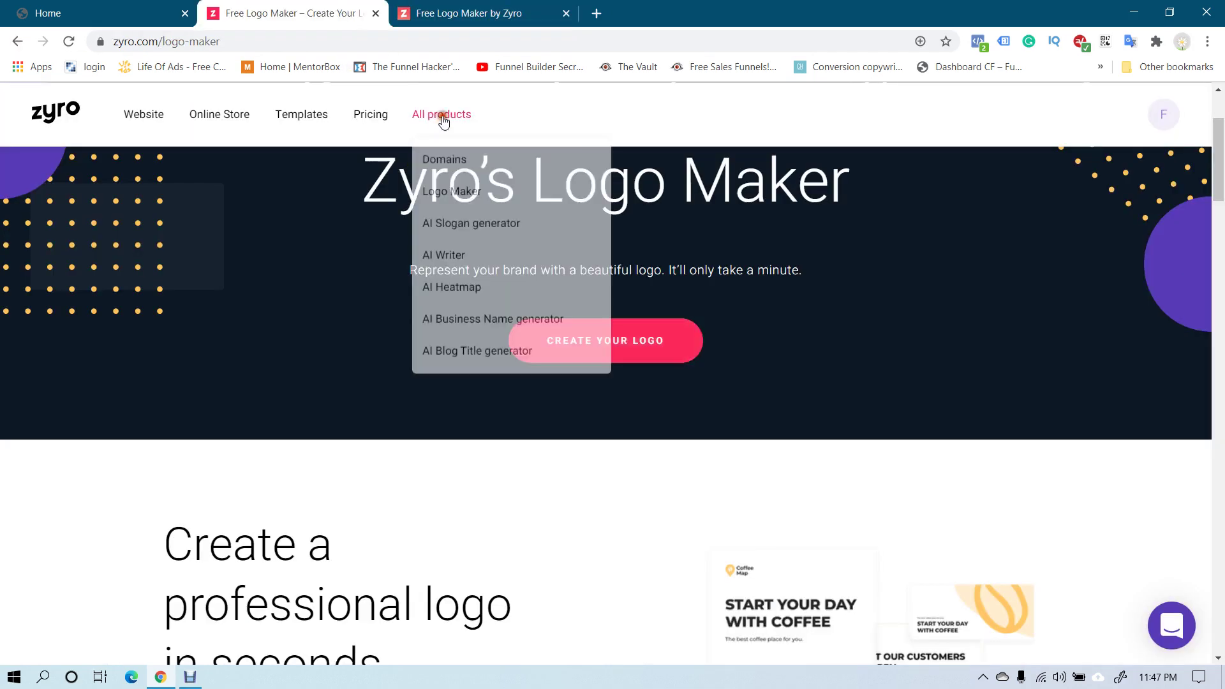
pyautogui.click(479, 222)
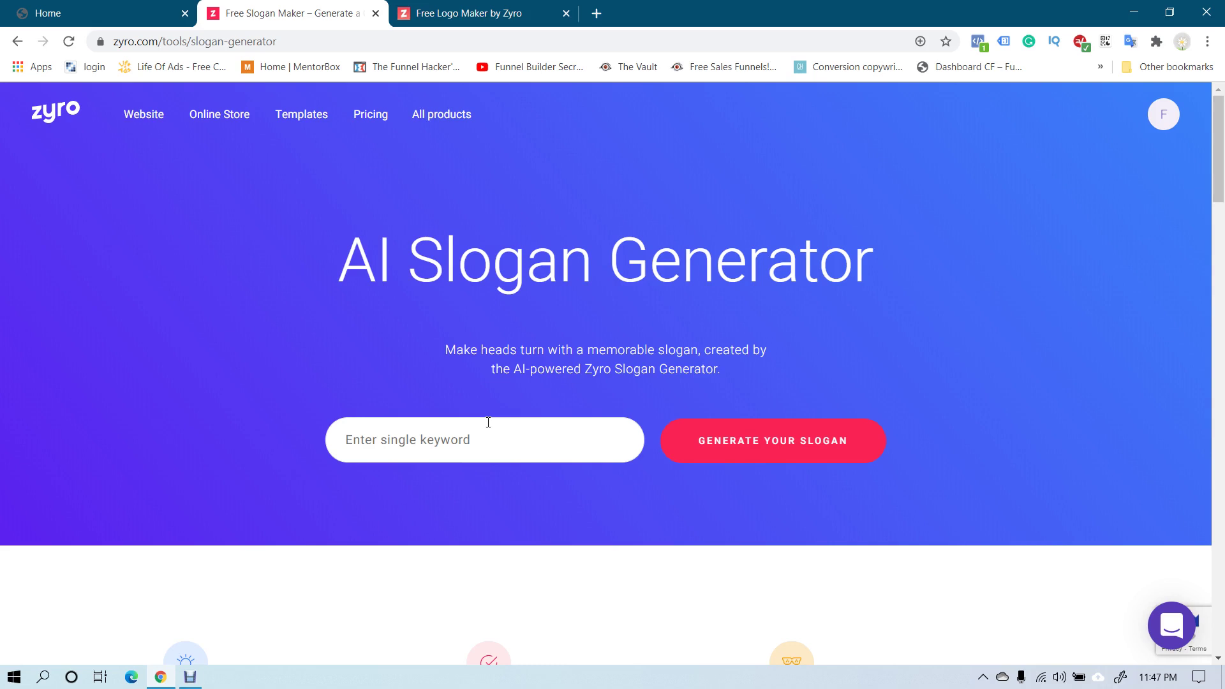
pyautogui.click(445, 434)
pyautogui.write('strong')
pyautogui.press('Return')
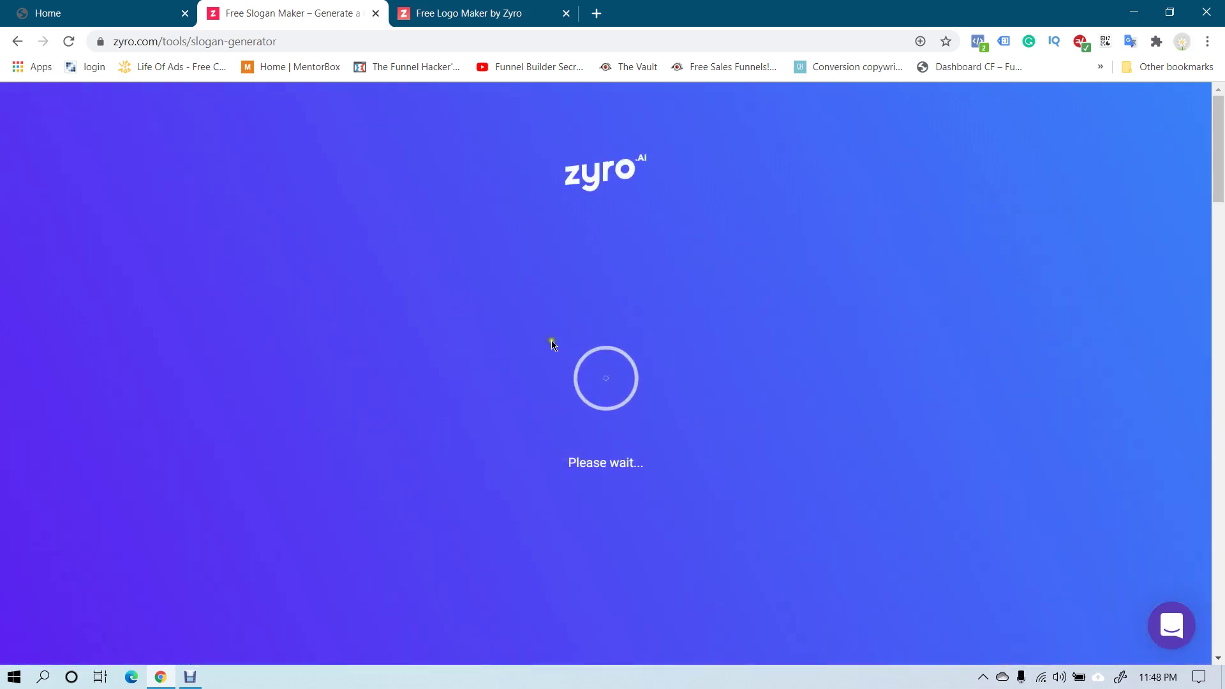
pyautogui.scroll(-5, 630, 385)
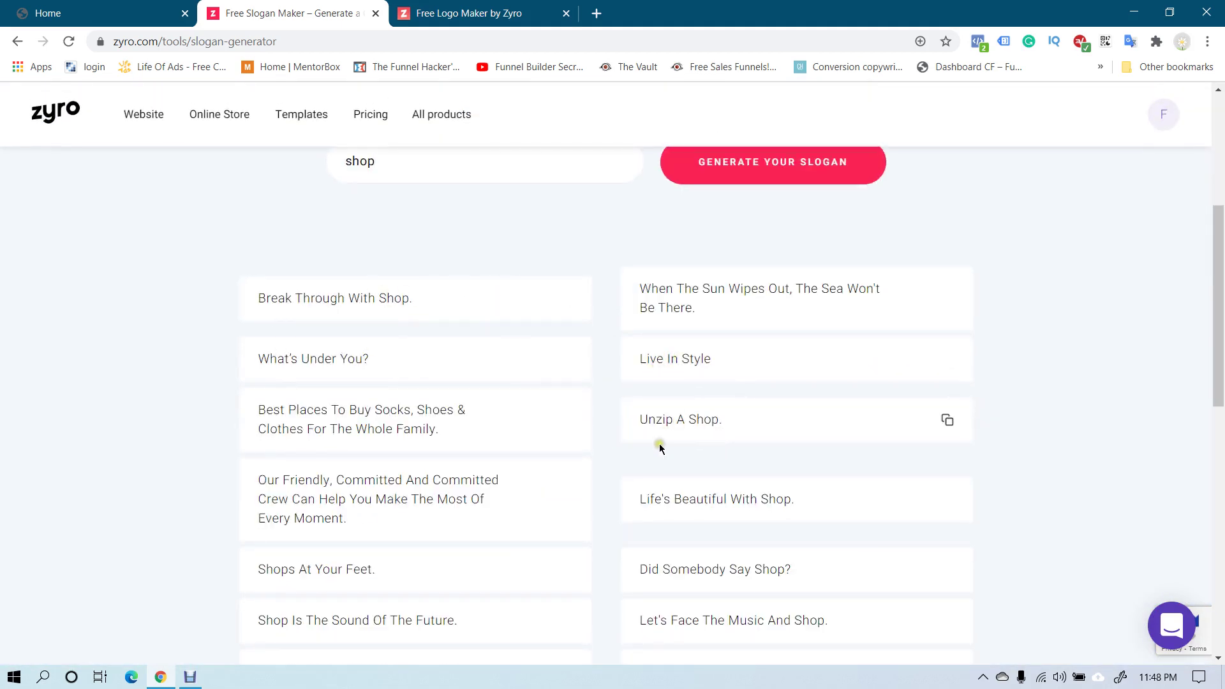
pyautogui.scroll(5, 424, 421)
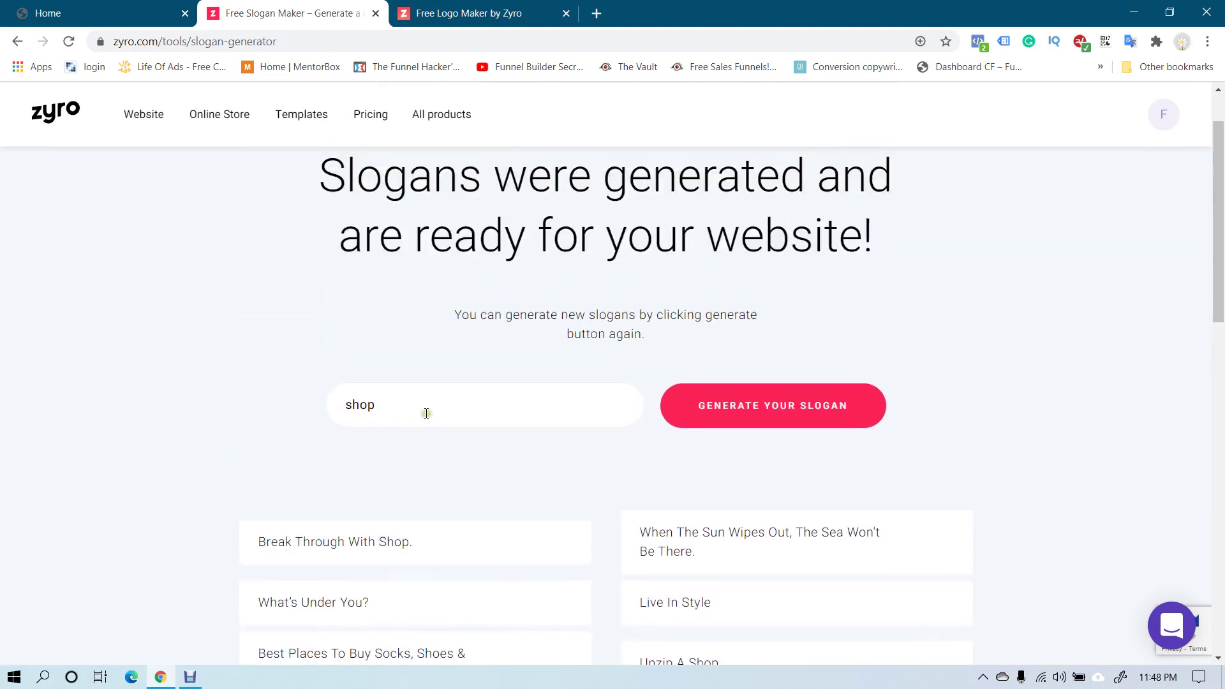
# Step: Open Zyro's AI Writer product page and look over the business categories it offers for generating content
pyautogui.click(436, 116)
pyautogui.click(449, 258)
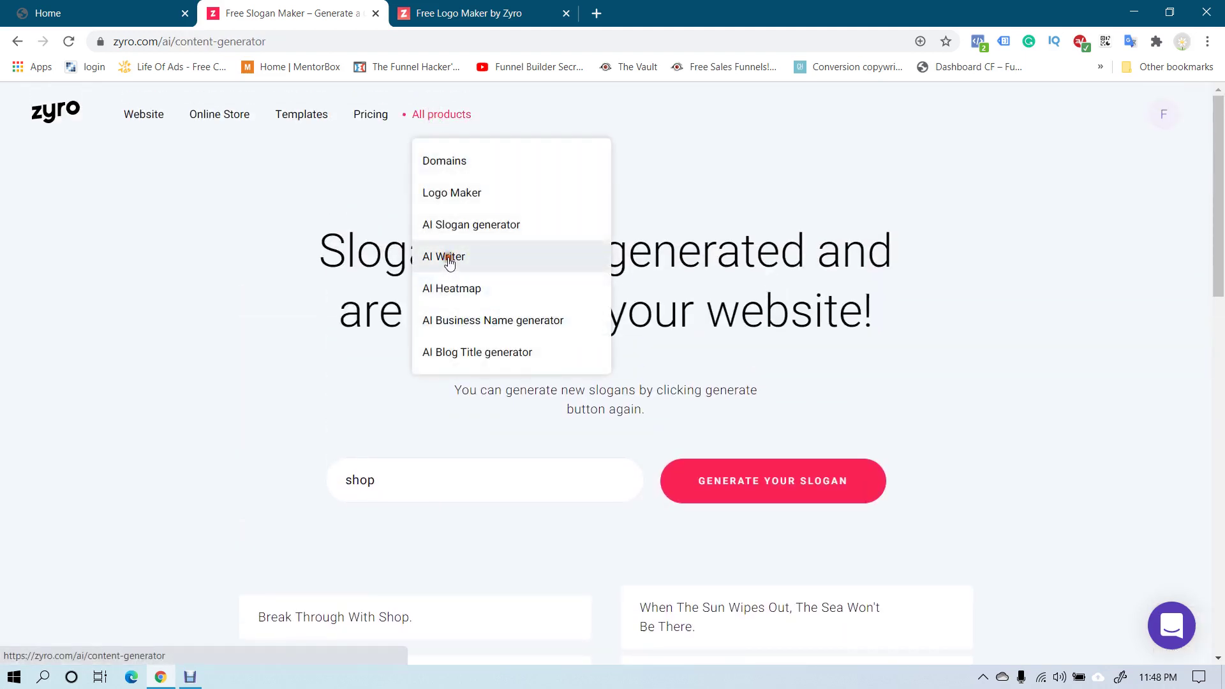
pyautogui.scroll(-3, 554, 323)
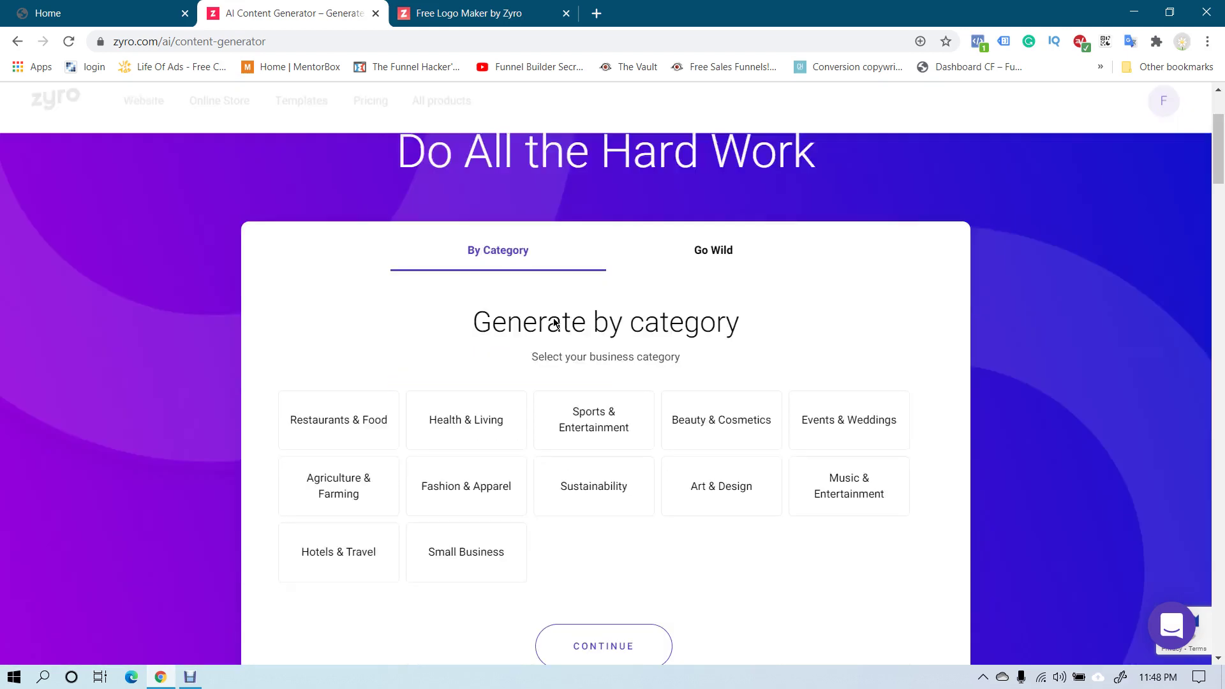
pyautogui.scroll(3, 552, 324)
pyautogui.scroll(-3, 548, 326)
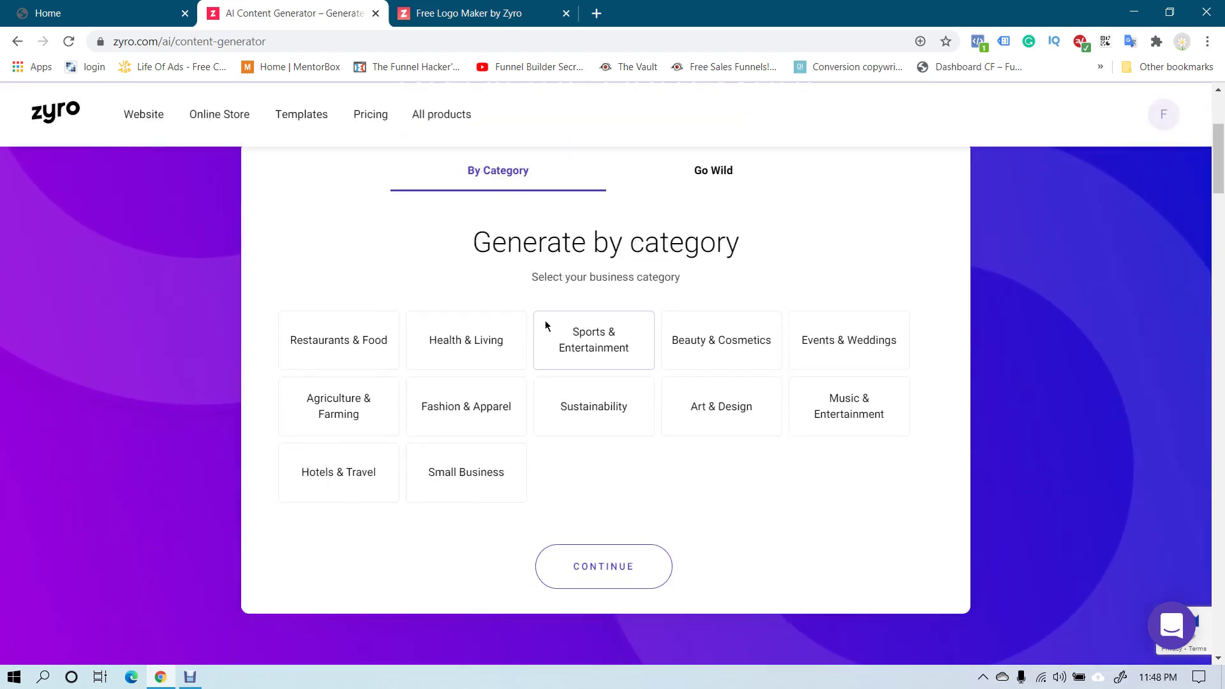
pyautogui.scroll(3, 546, 326)
# Step: Return to the website editor and generate AI Writer text for the topic Restaurants & Food, category Bar and paragraph About
pyautogui.click(48, 13)
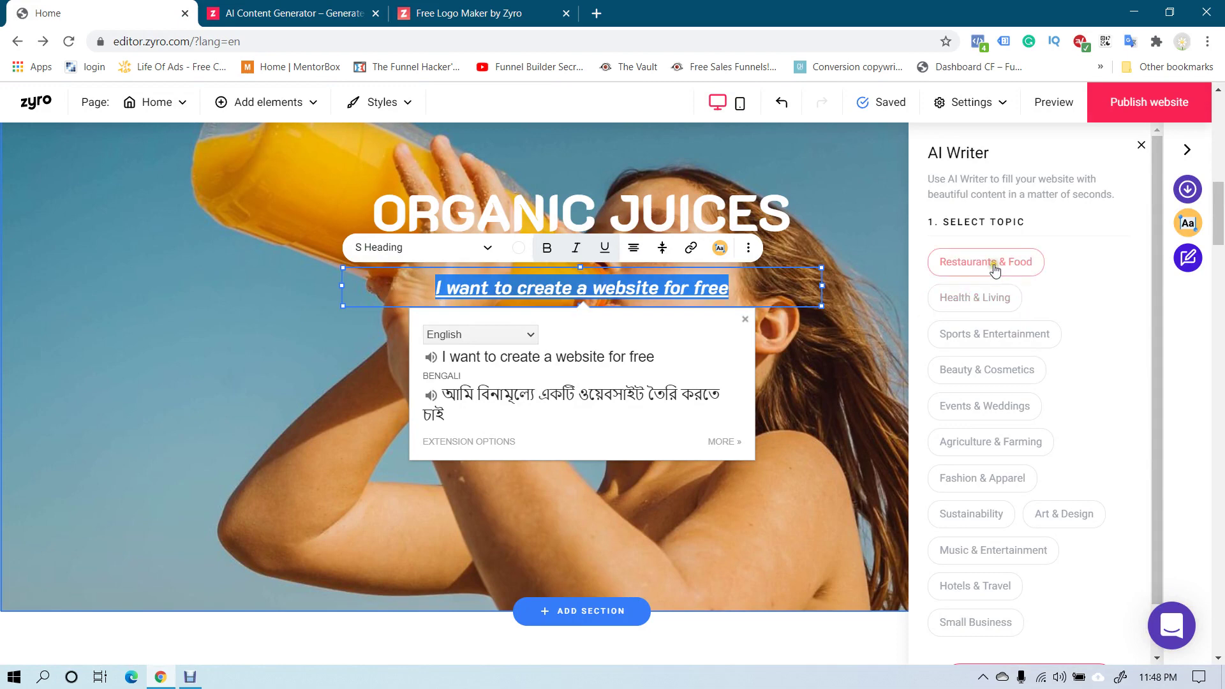
pyautogui.click(963, 263)
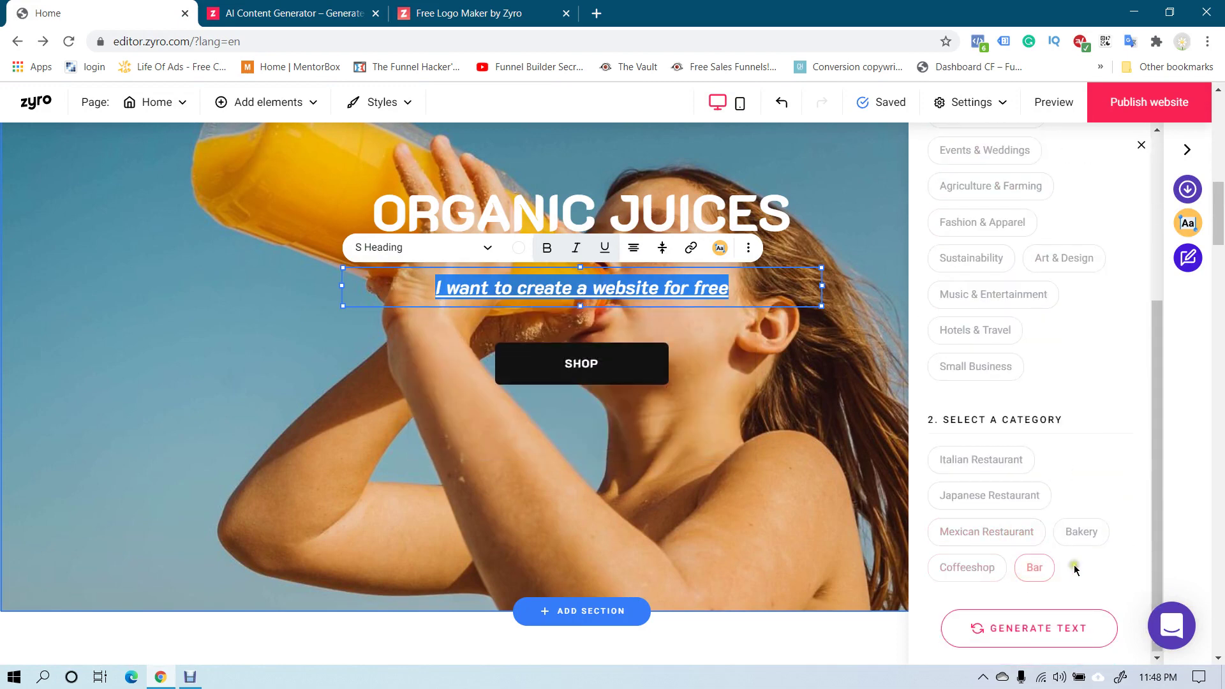
pyautogui.click(1034, 566)
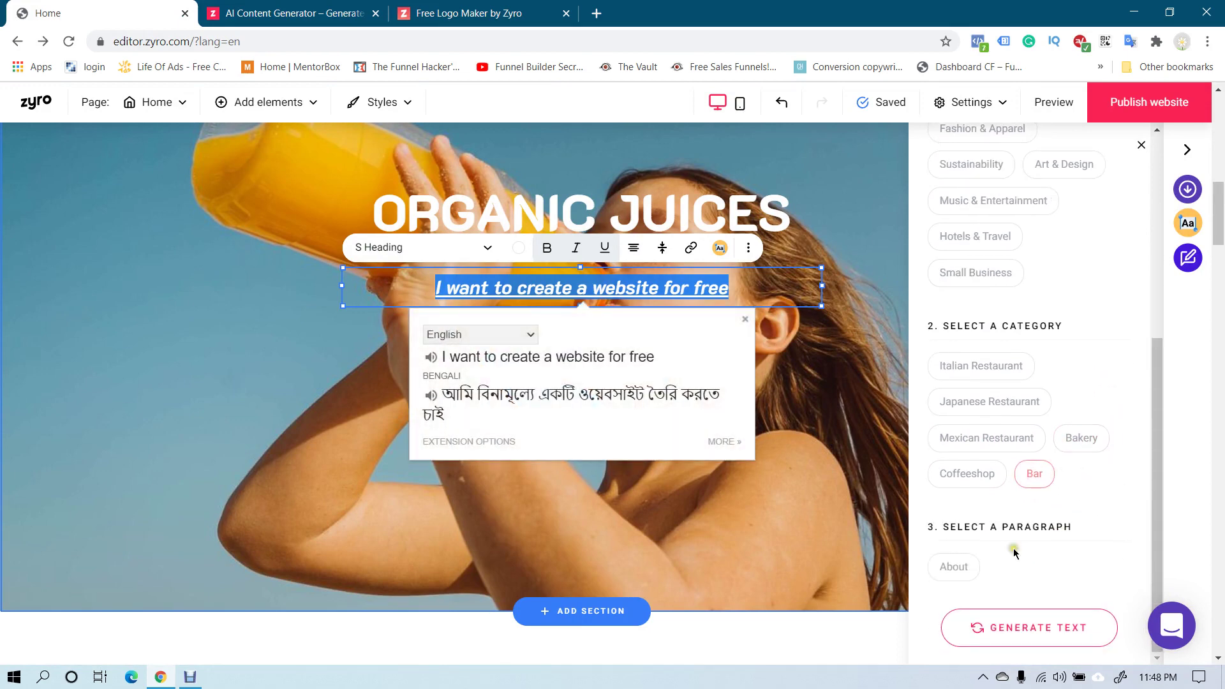
pyautogui.click(960, 574)
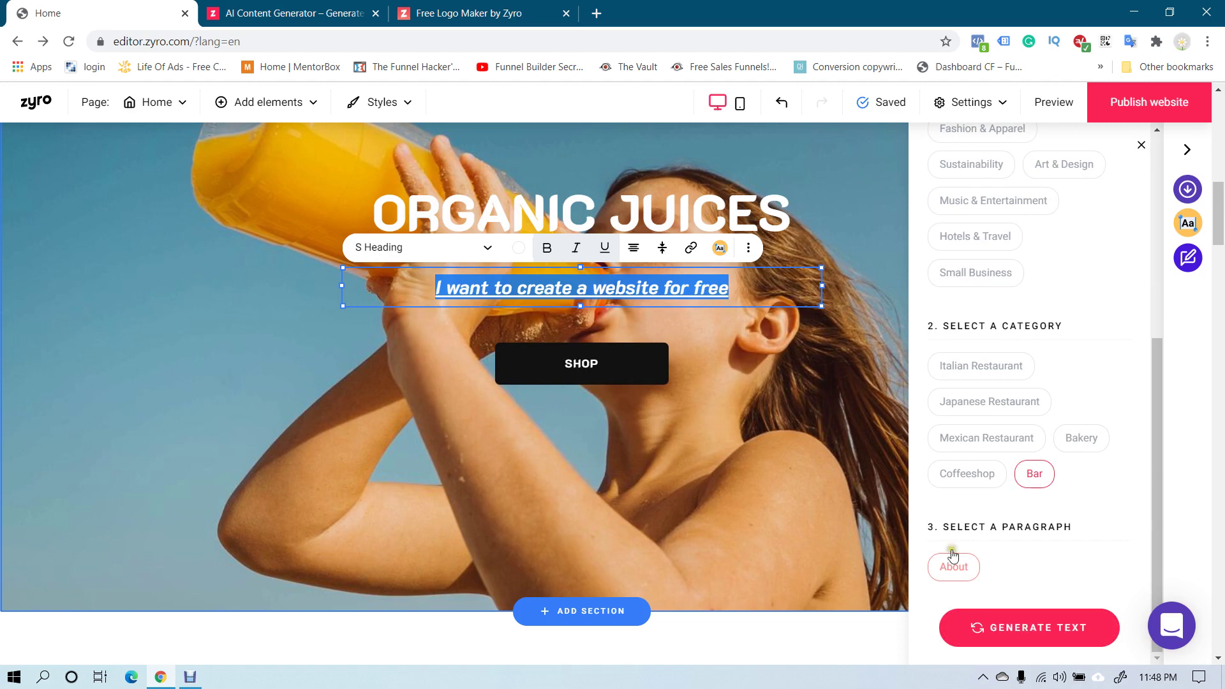
pyautogui.click(1031, 633)
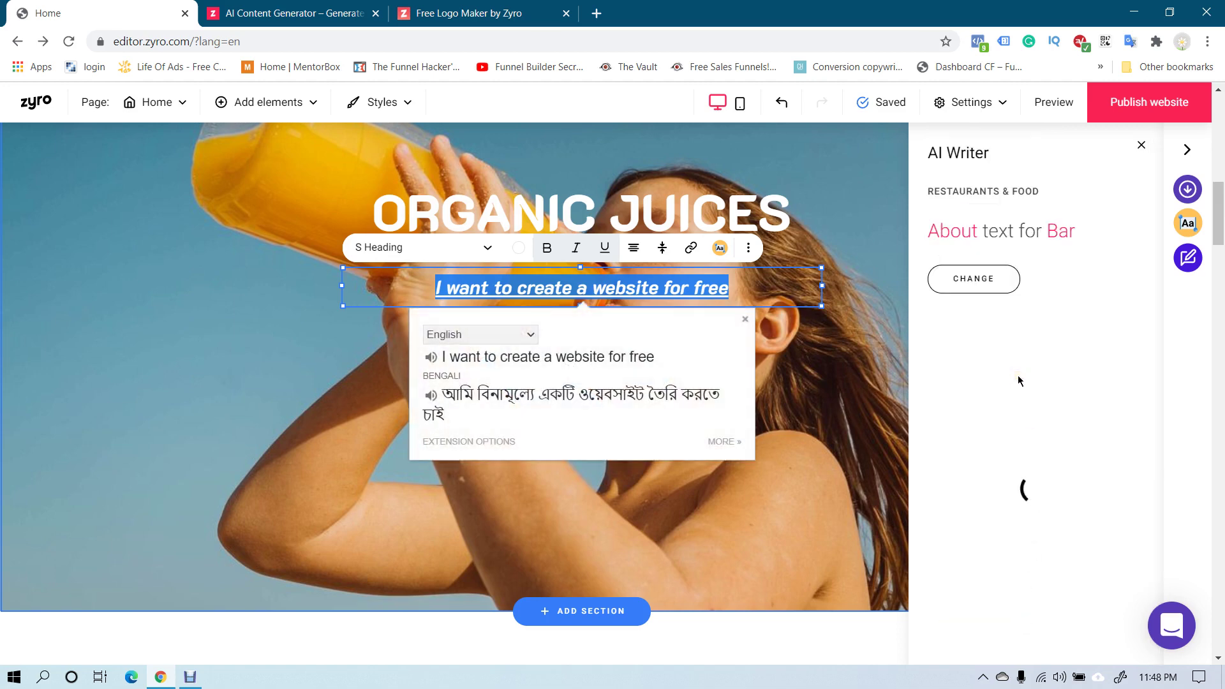
# Step: Insert the generated paragraph about nutrition programs and bar snacks under the subheading of the Organic Juices section
pyautogui.scroll(-10, 1034, 375)
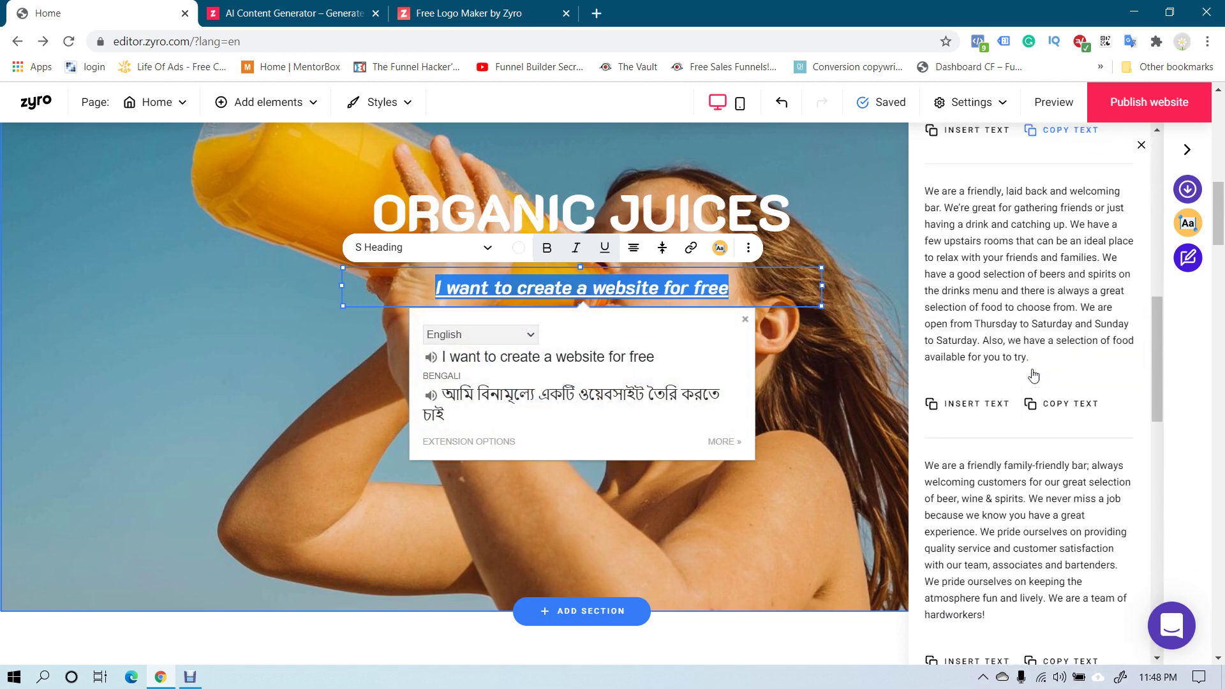
pyautogui.scroll(-8, 1034, 375)
pyautogui.scroll(3, 1032, 375)
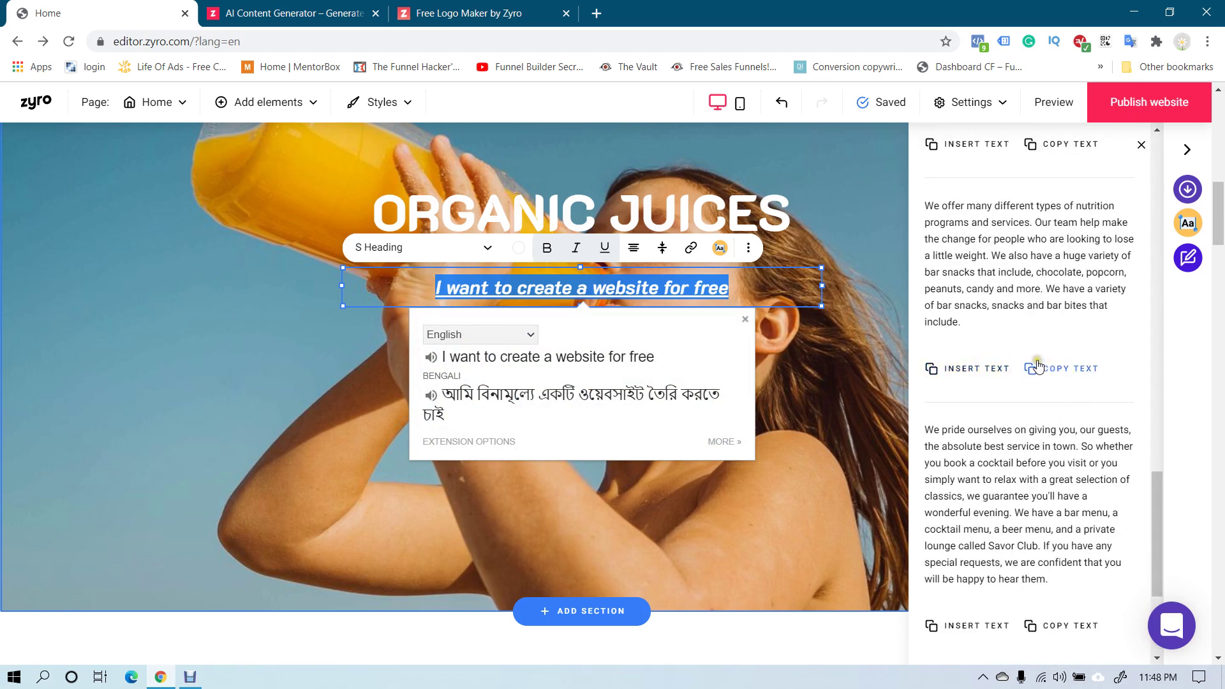
pyautogui.click(967, 368)
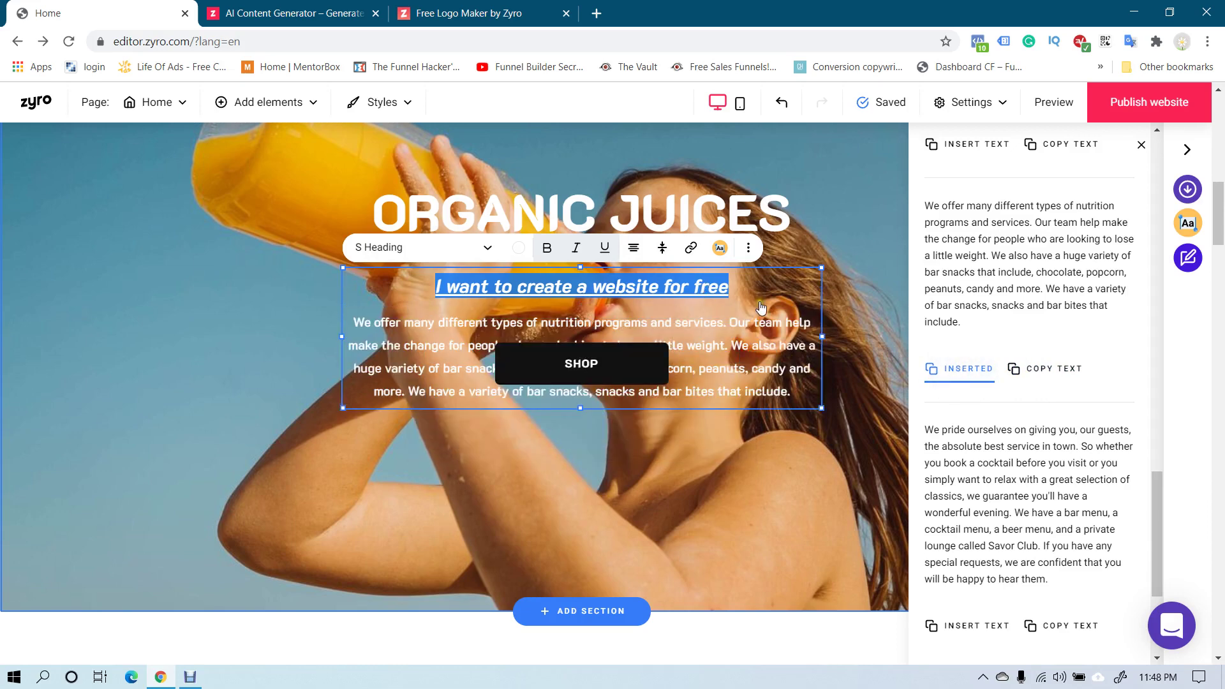
# Step: Move the Shop button of the Organic Juices section down below the inserted paragraph and look over the neighbouring sections
pyautogui.click(773, 319)
pyautogui.click(639, 460)
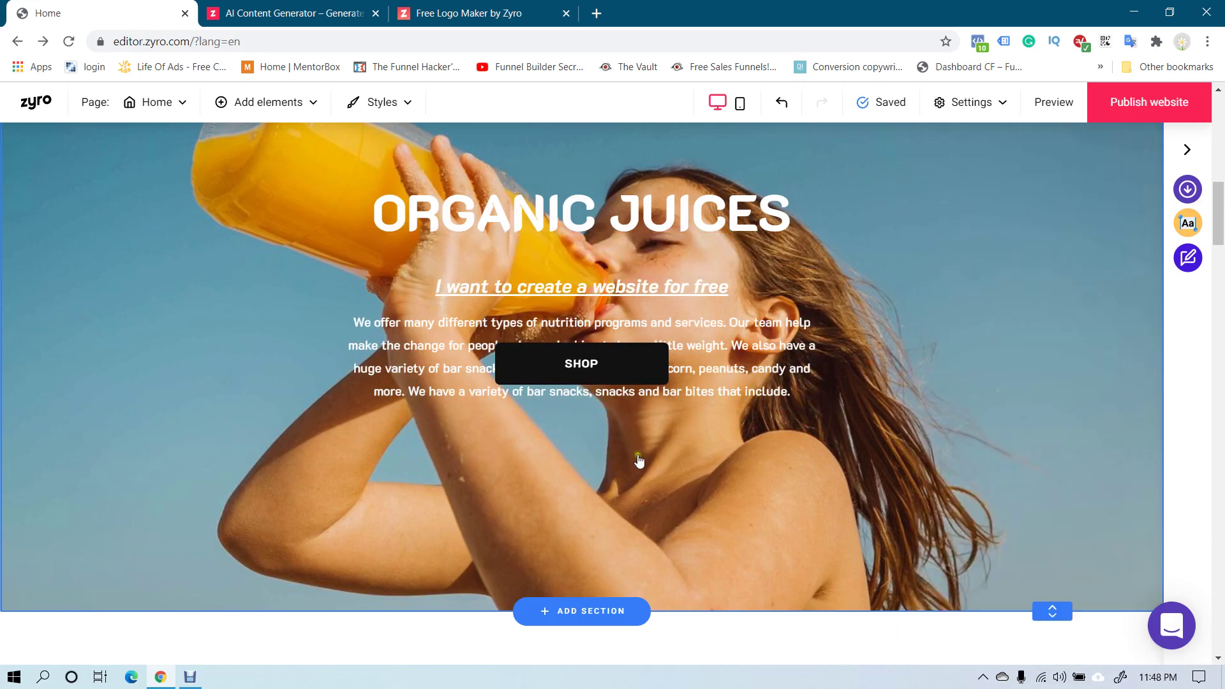
pyautogui.moveTo(618, 351); pyautogui.dragTo(650, 466)
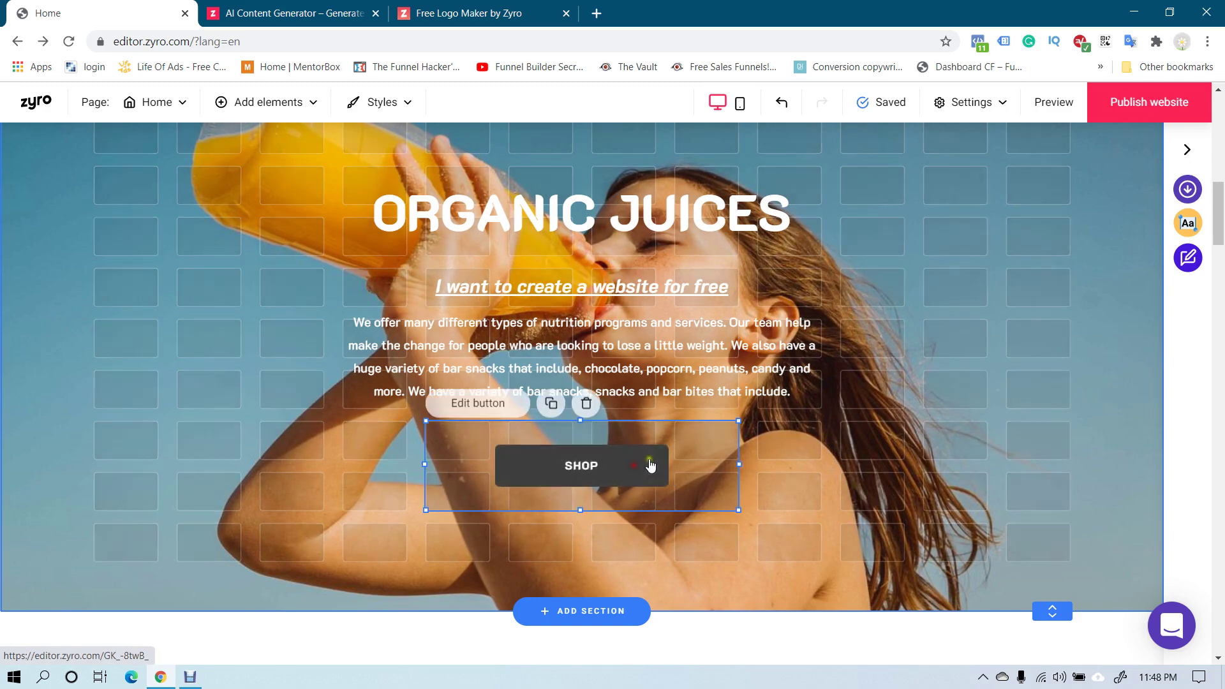
pyautogui.scroll(5, 830, 396)
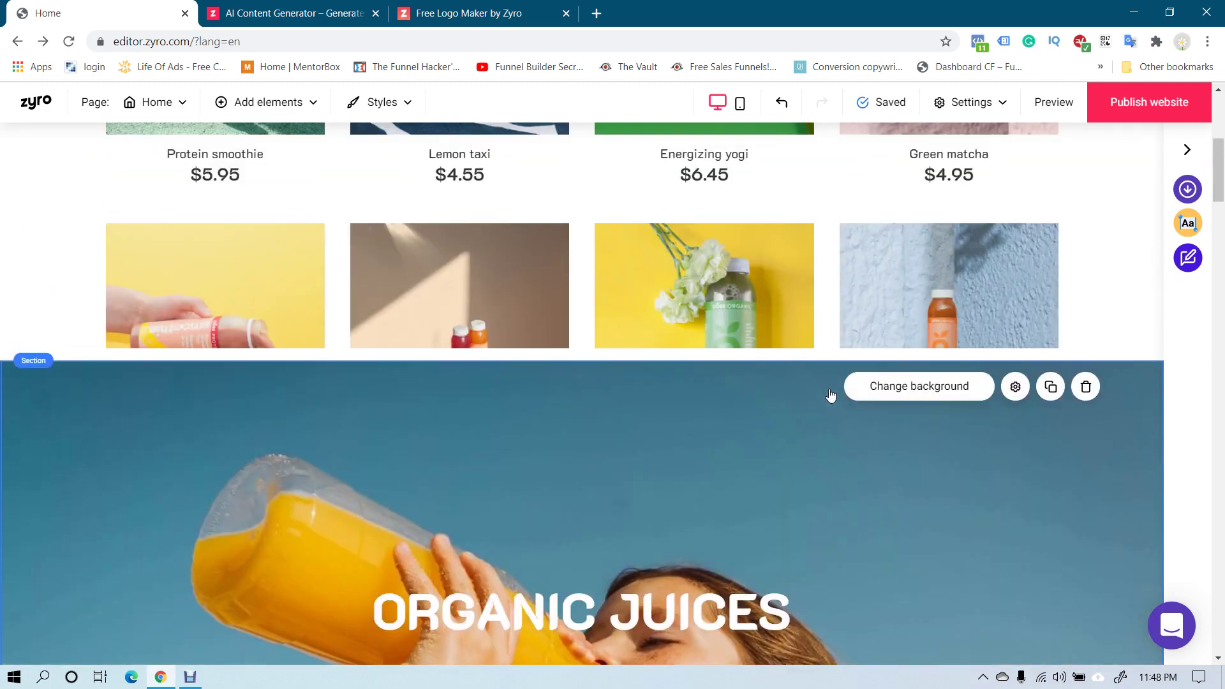
pyautogui.scroll(3, 830, 396)
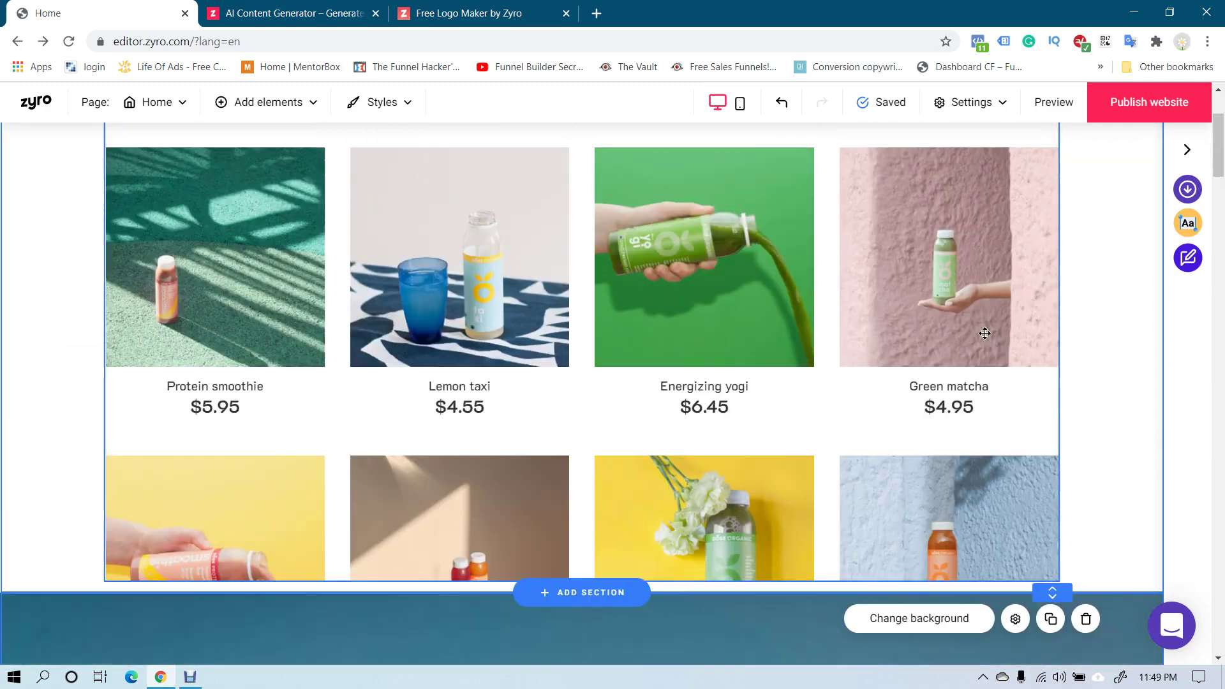
pyautogui.scroll(-15, 985, 333)
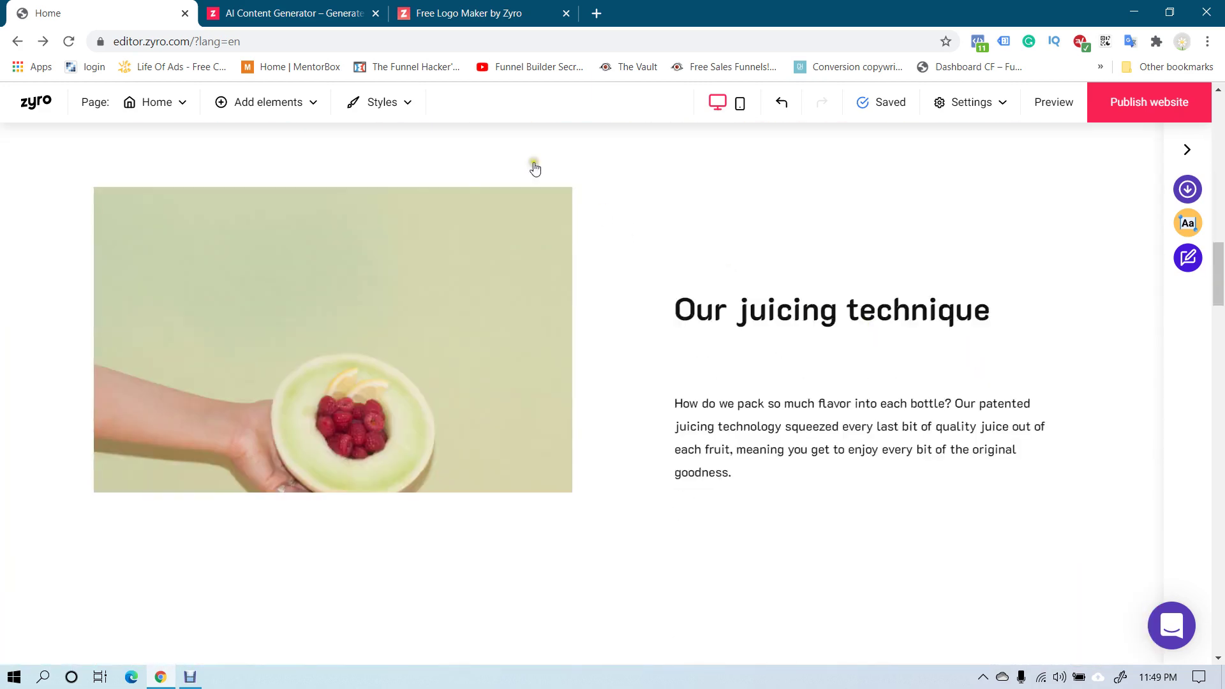
# Step: Open Zyro's AI Heatmap product page from the content generator's browser tab and read through how the tool works
pyautogui.click(348, 13)
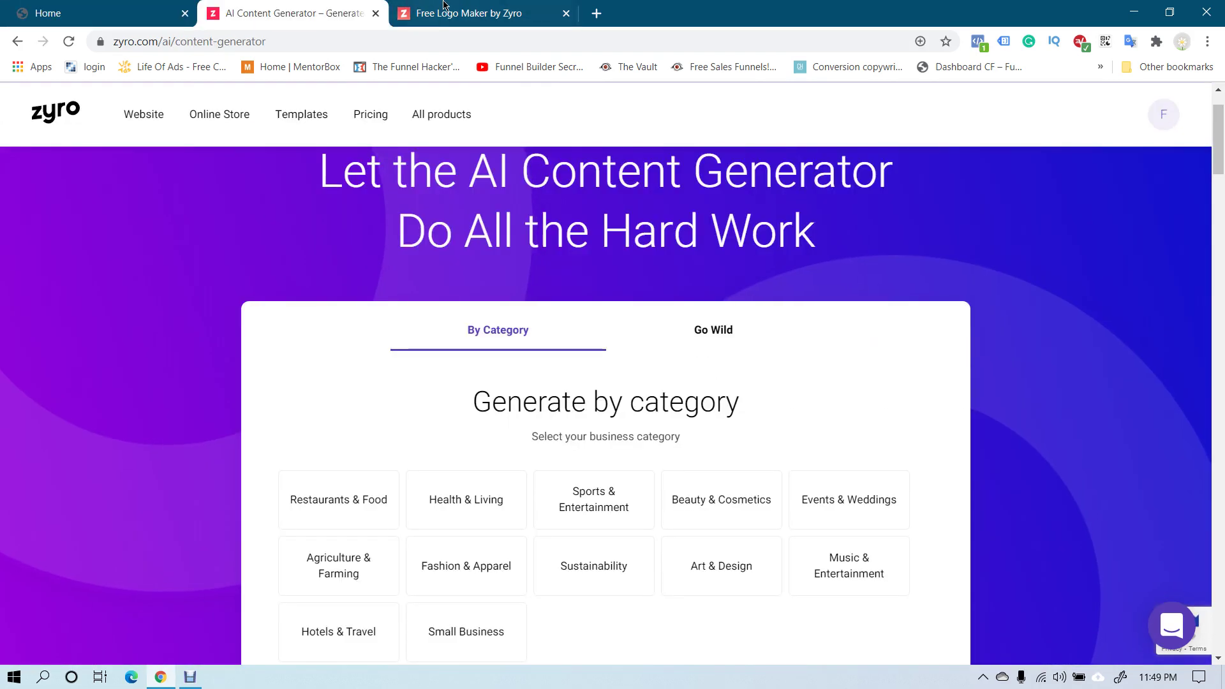
pyautogui.click(445, 118)
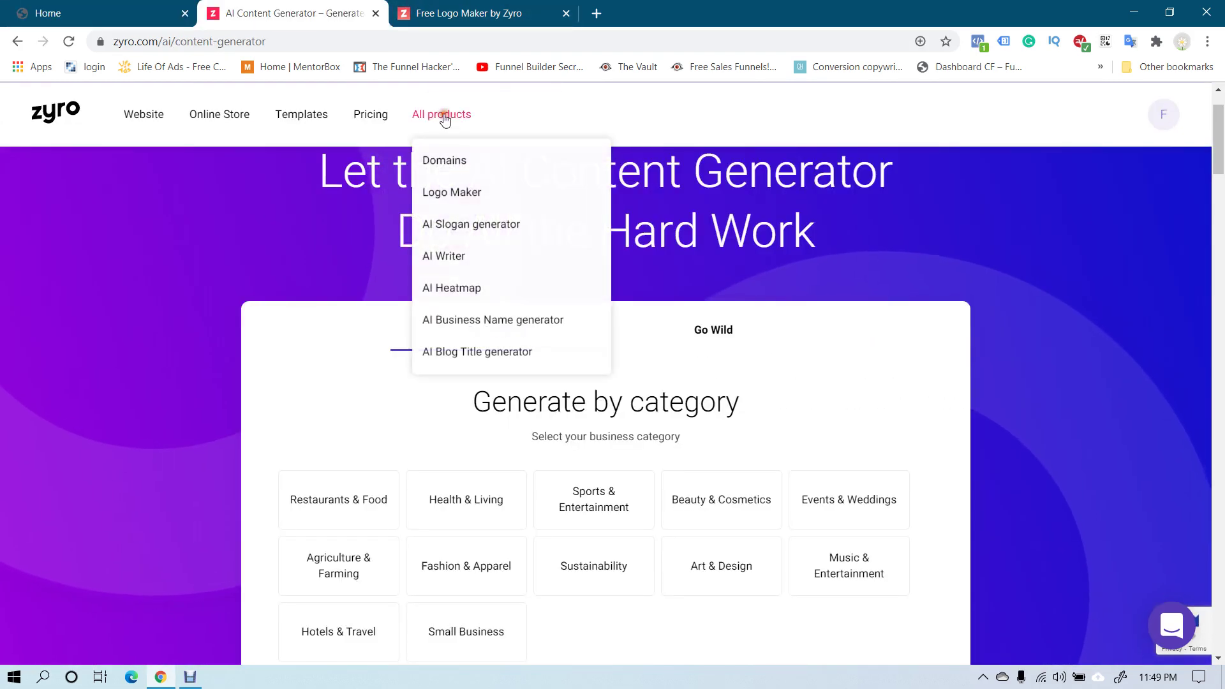
pyautogui.click(470, 290)
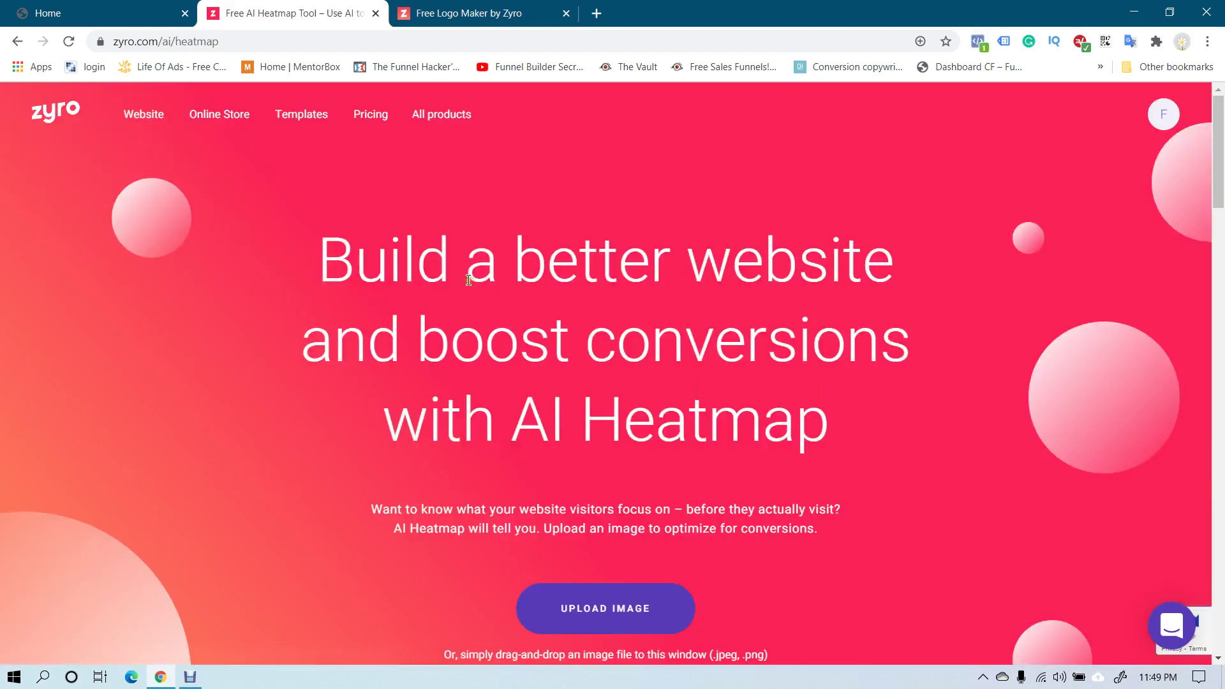
pyautogui.moveTo(364, 271); pyautogui.dragTo(622, 266)
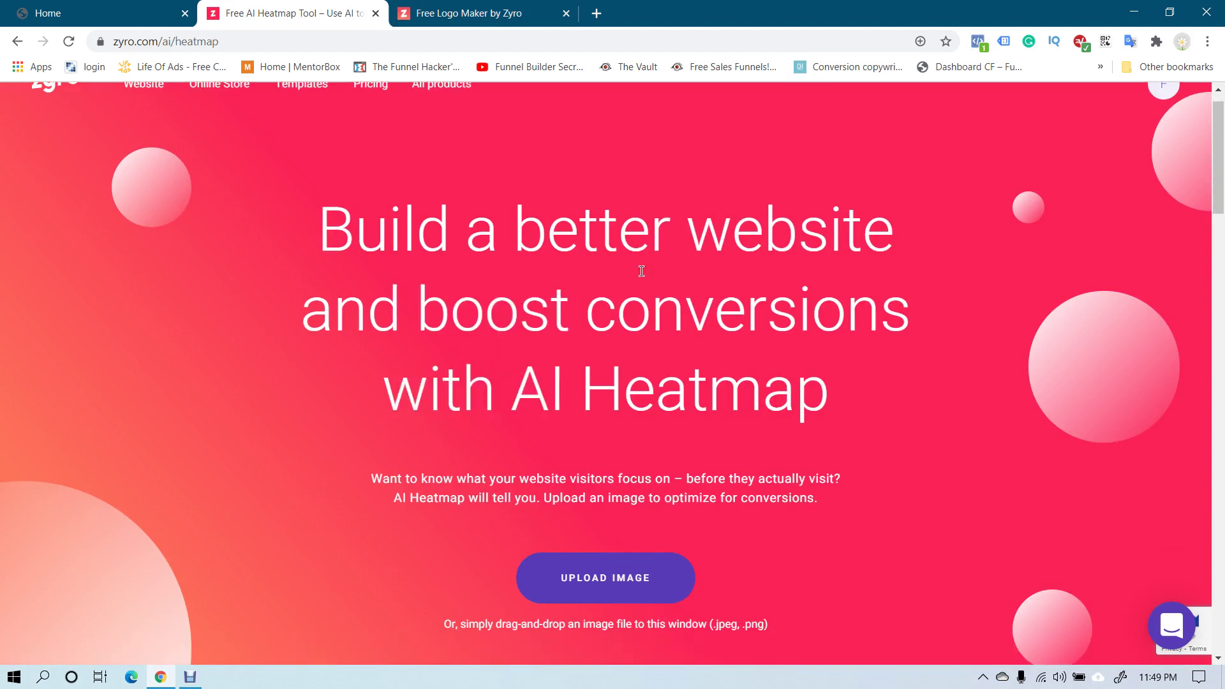
pyautogui.scroll(-3, 641, 271)
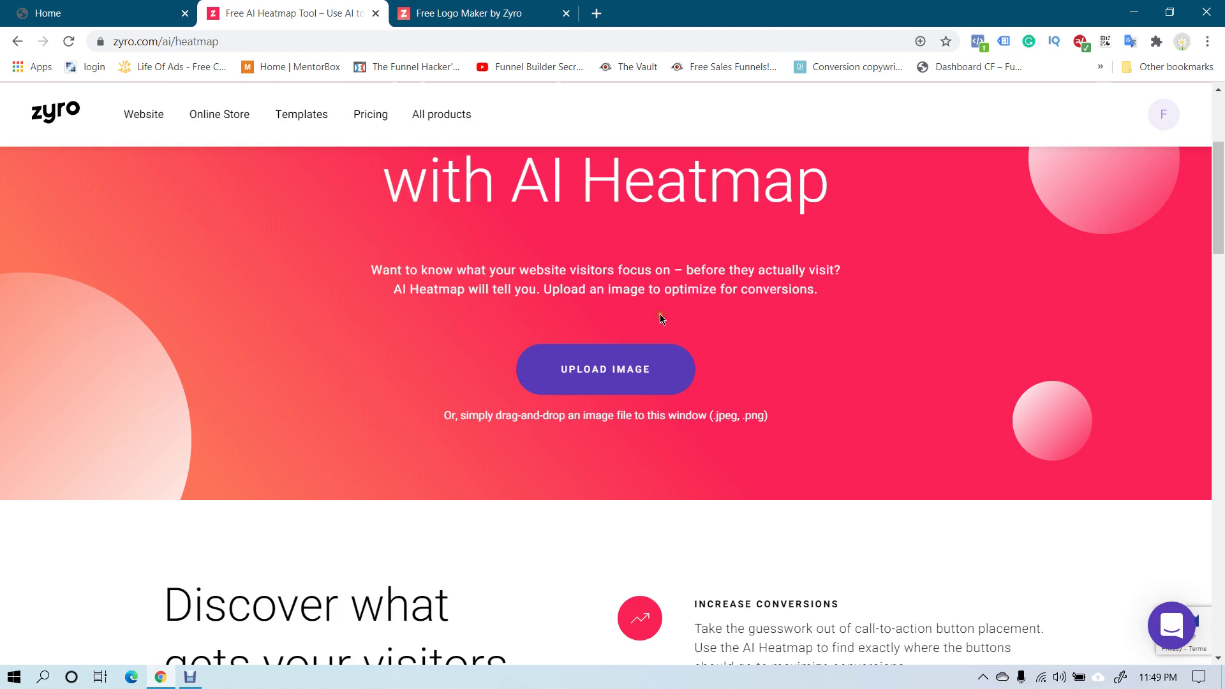
pyautogui.scroll(3, 660, 316)
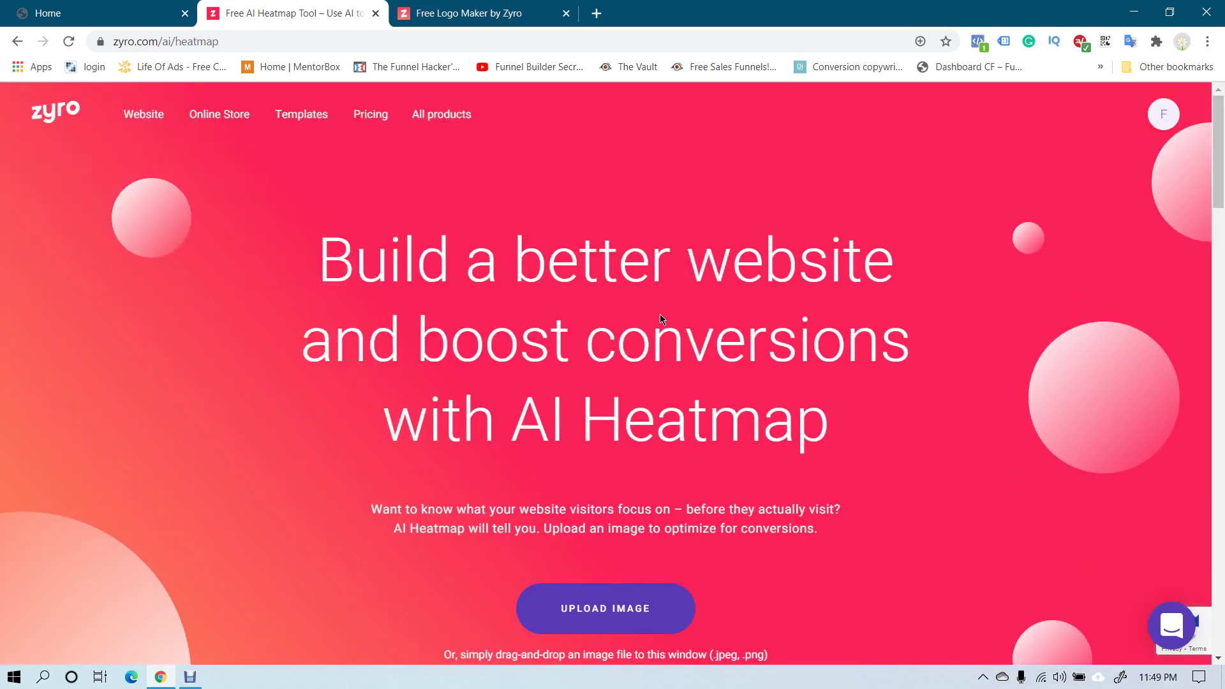
pyautogui.scroll(-4, 660, 314)
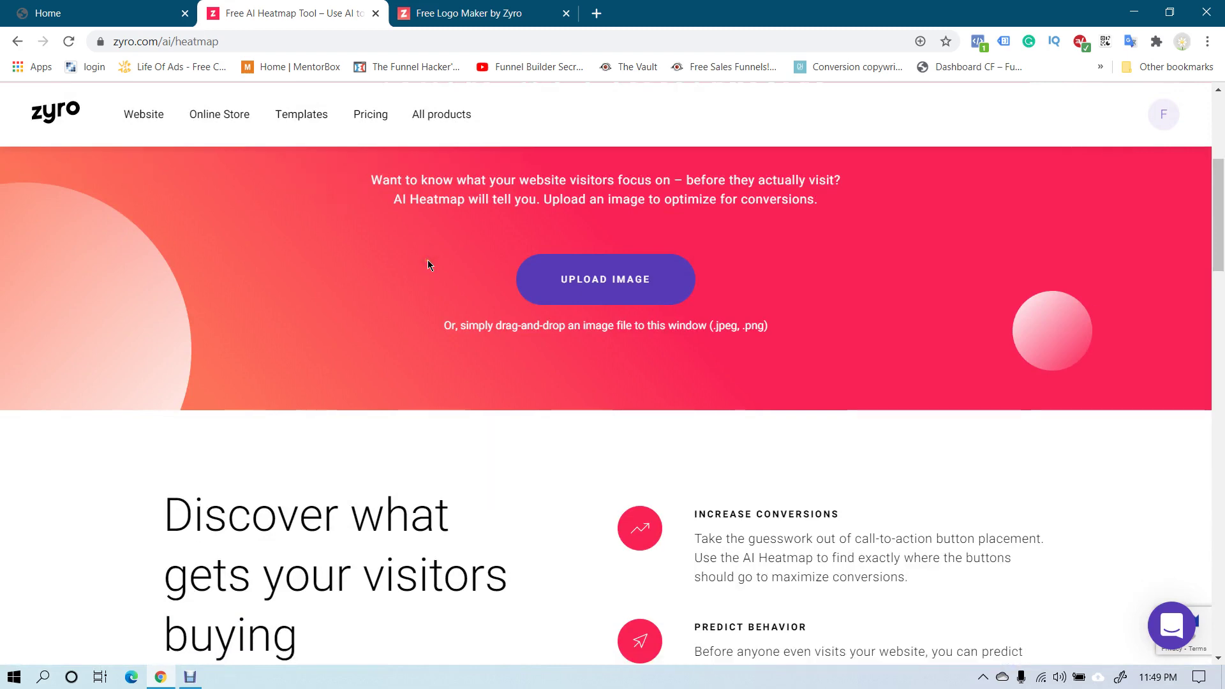
pyautogui.scroll(-10, 428, 265)
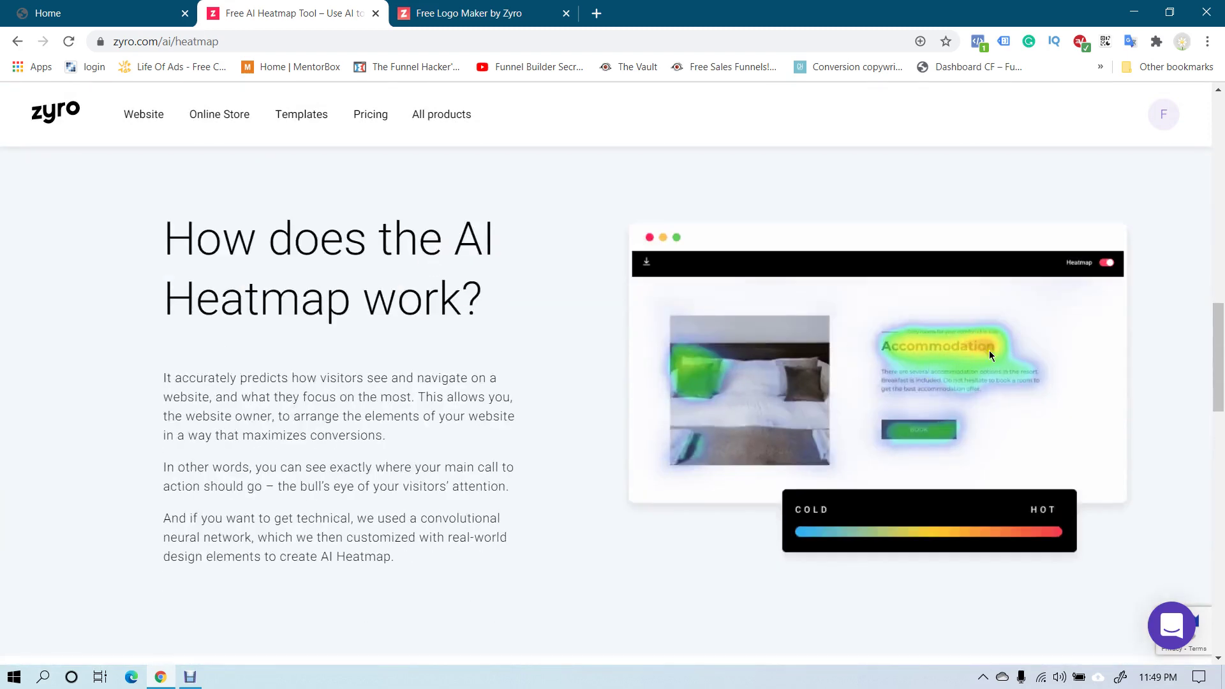
pyautogui.scroll(-10, 832, 379)
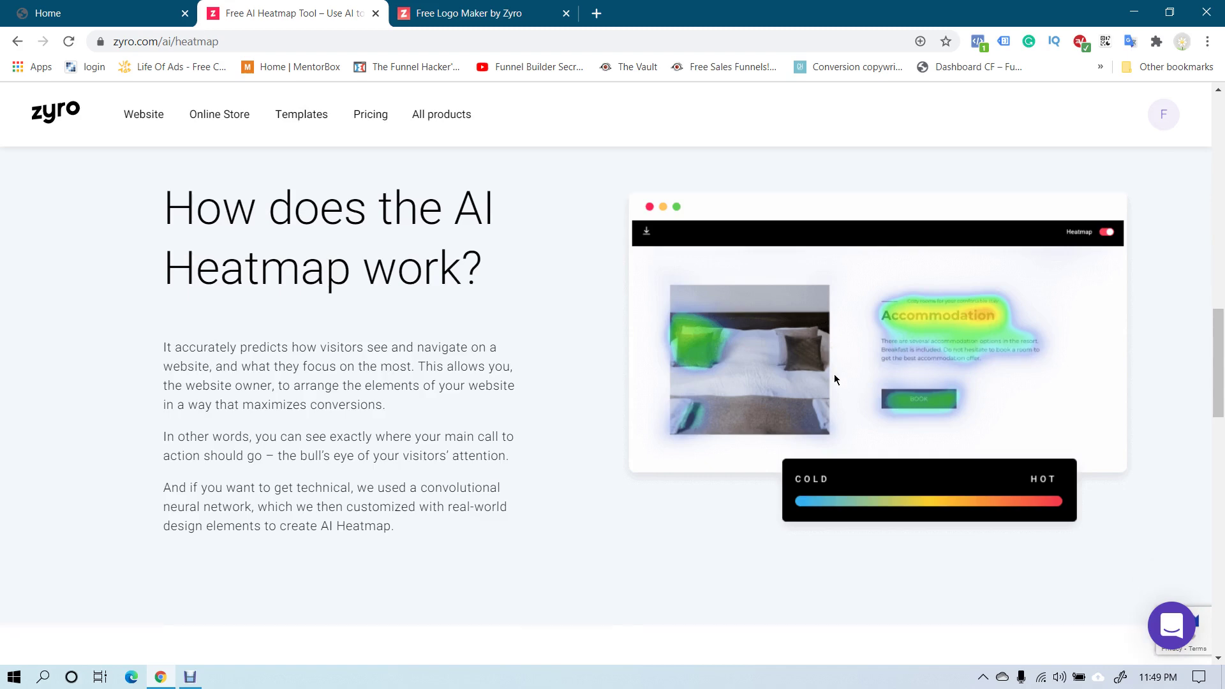
pyautogui.scroll(-7, 834, 378)
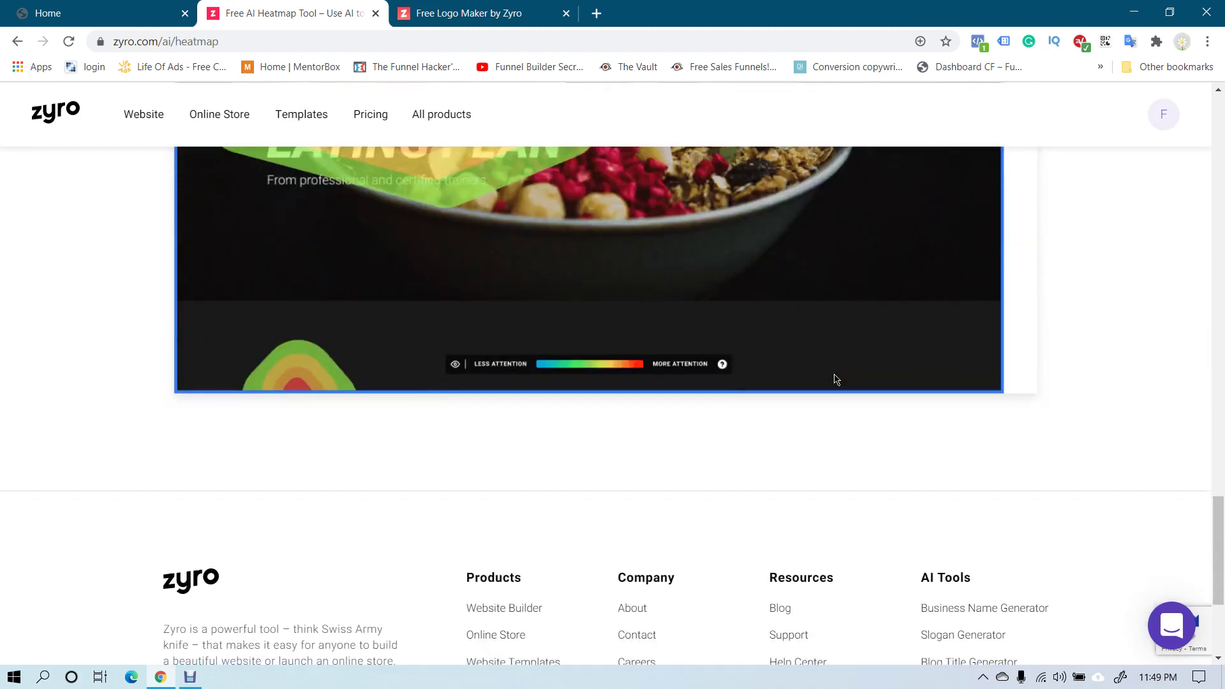
pyautogui.scroll(6, 833, 374)
pyautogui.scroll(15, 603, 288)
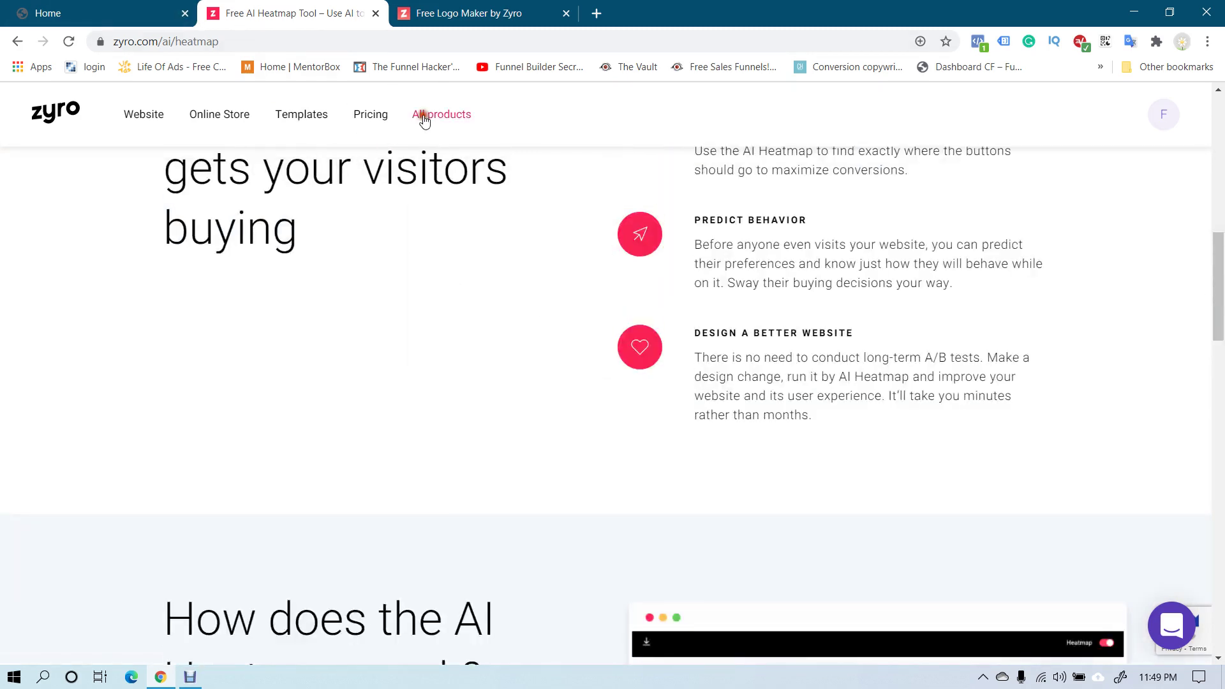
# Step: View Zyro's AI Business Name generator page, followed by the AI Blog Title Generator page
pyautogui.moveTo(424, 115)
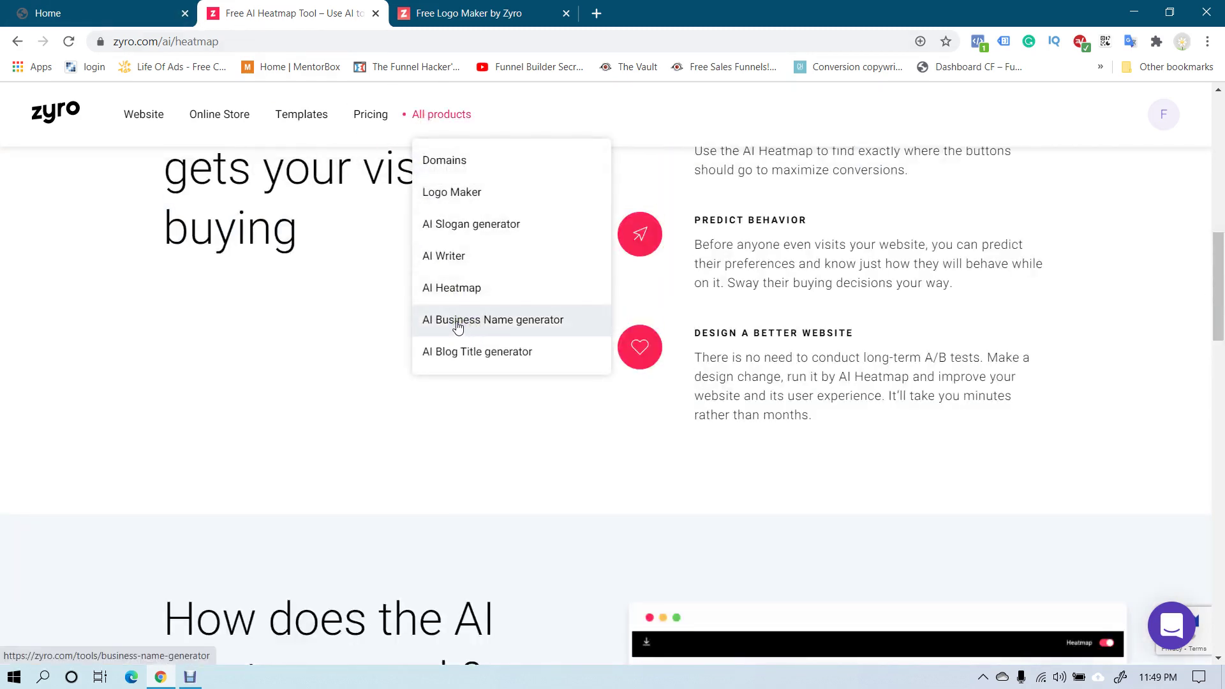
pyautogui.click(457, 326)
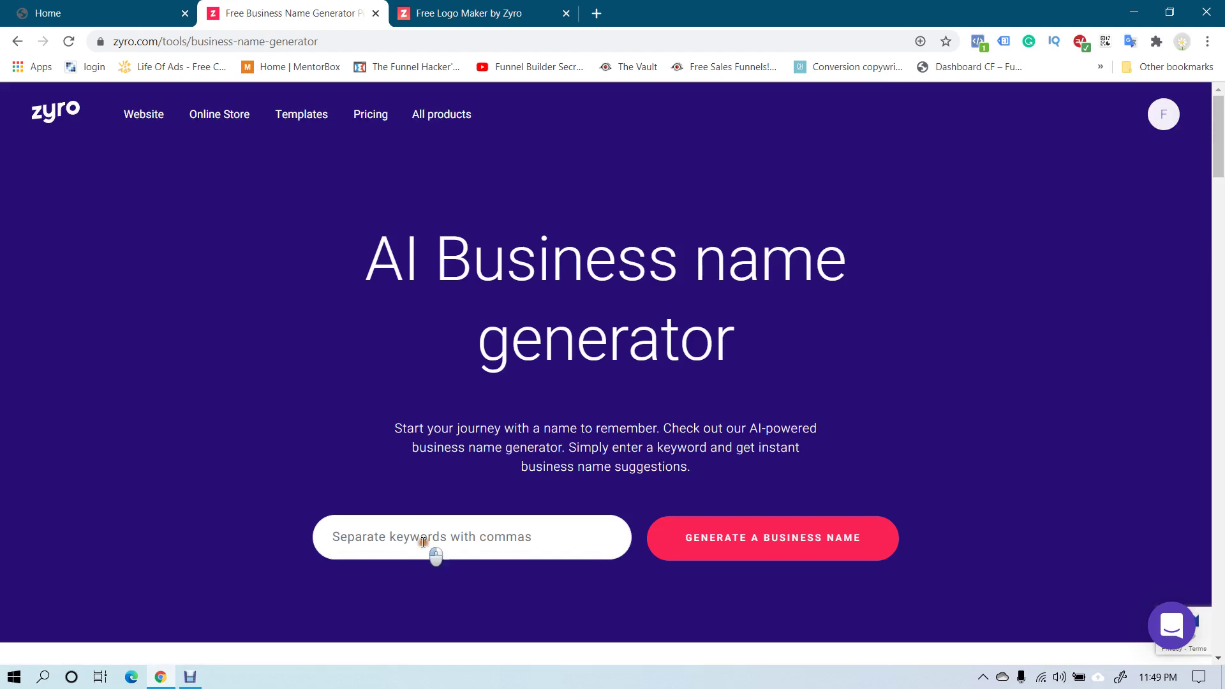
pyautogui.moveTo(435, 124)
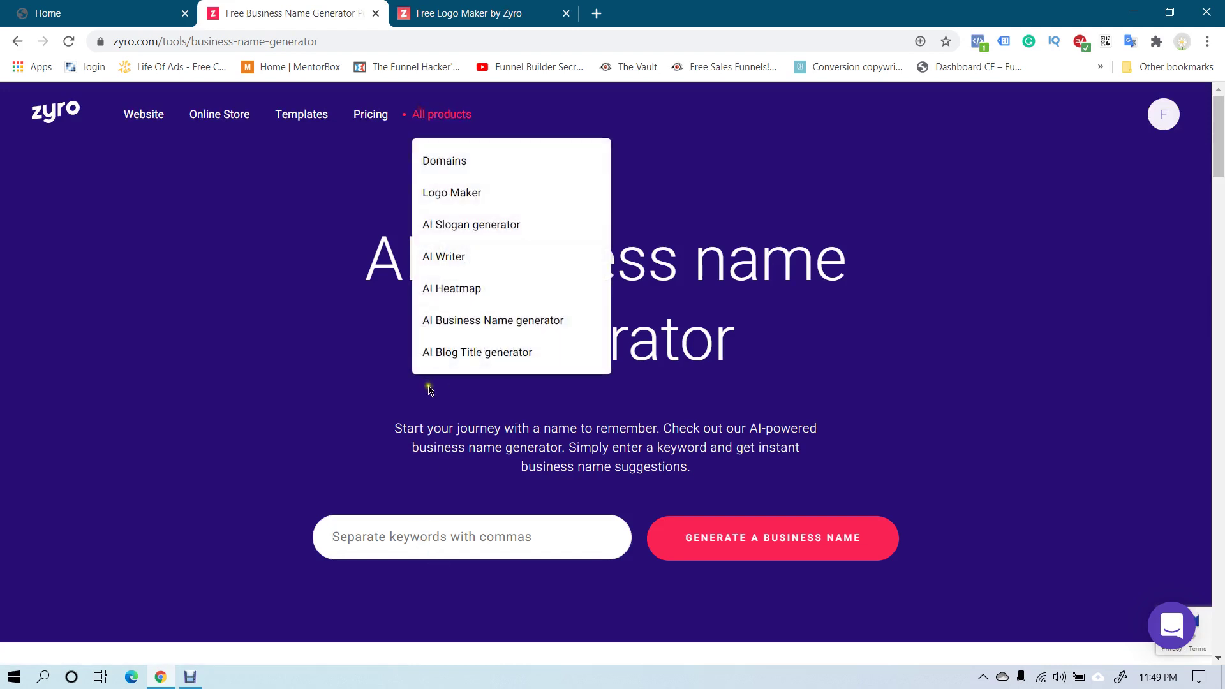
pyautogui.click(491, 357)
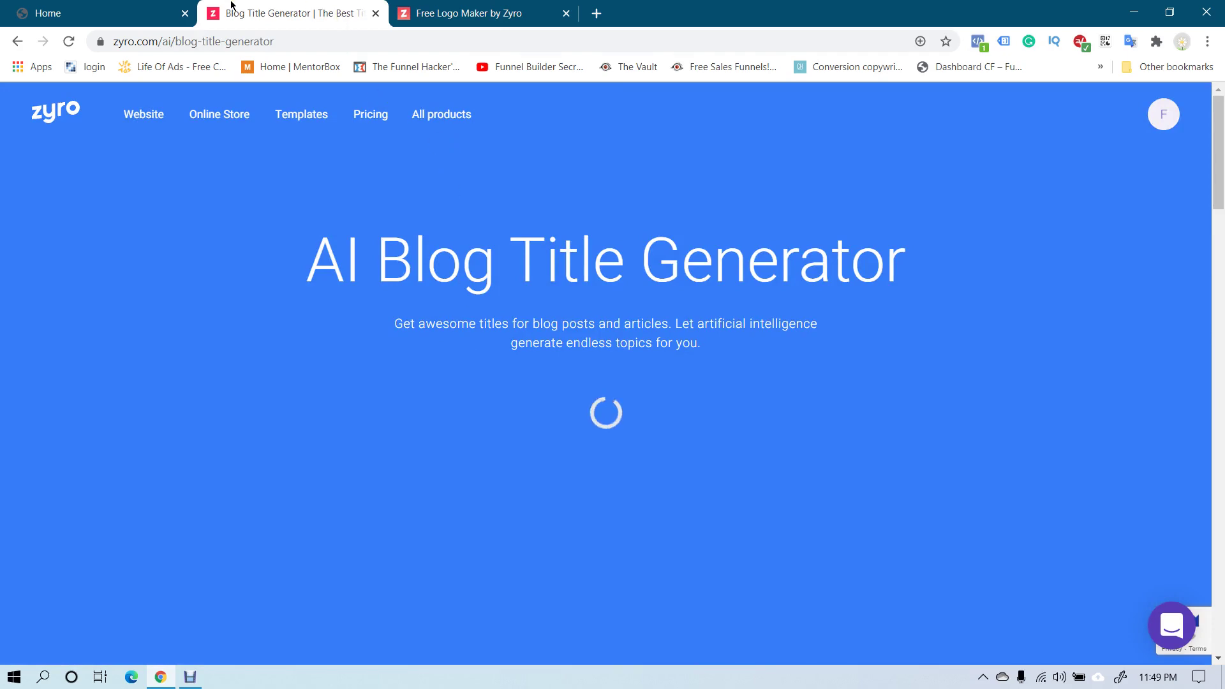
# Step: Return to the website editor, look over the remaining home page sections and select the social icons in the footer
pyautogui.click(159, 6)
pyautogui.scroll(-20, 566, 352)
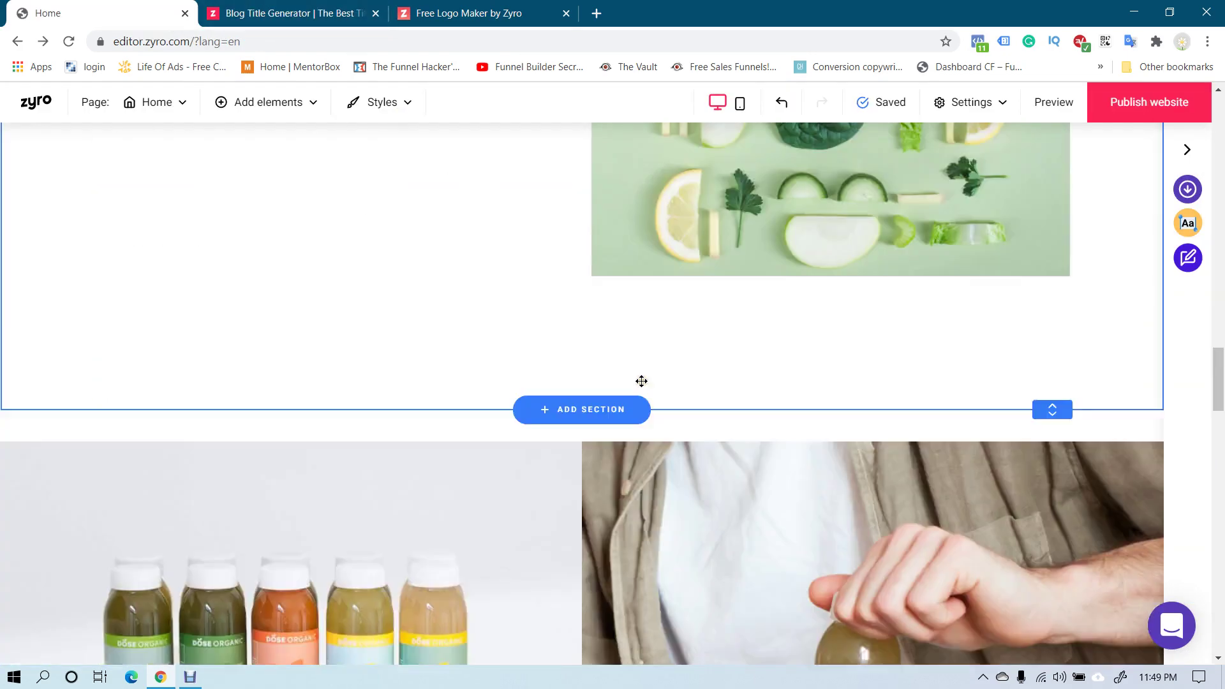
pyautogui.scroll(5, 734, 407)
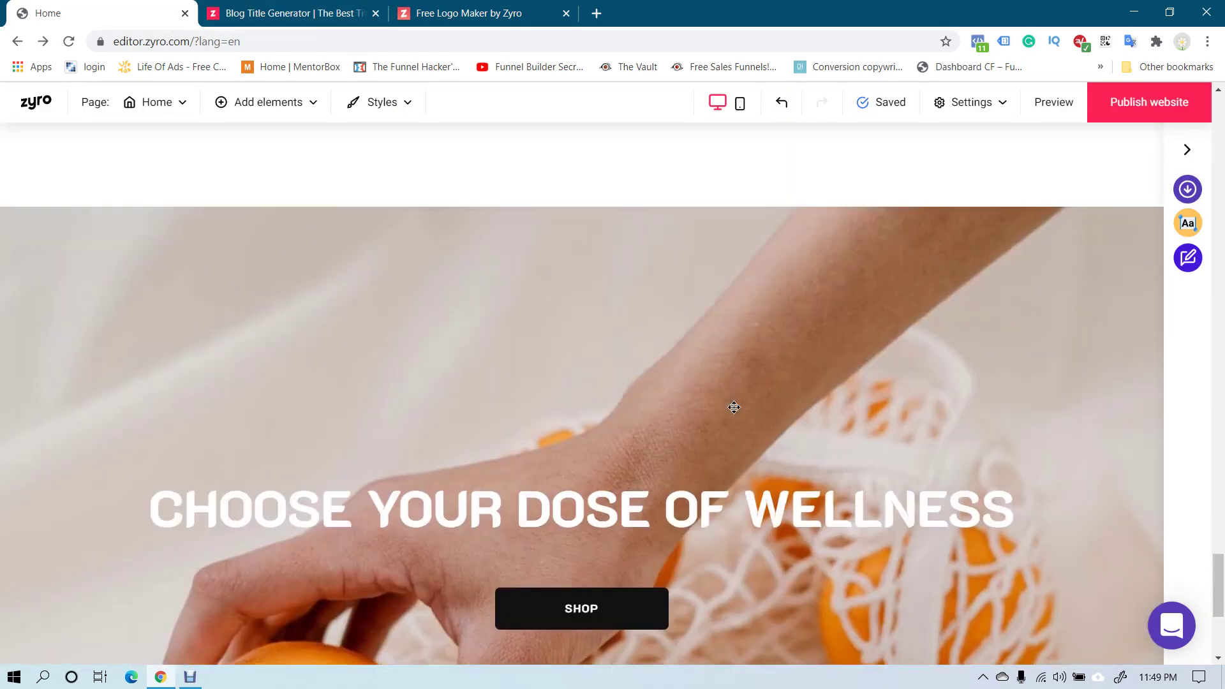
pyautogui.scroll(-5, 734, 407)
pyautogui.click(185, 591)
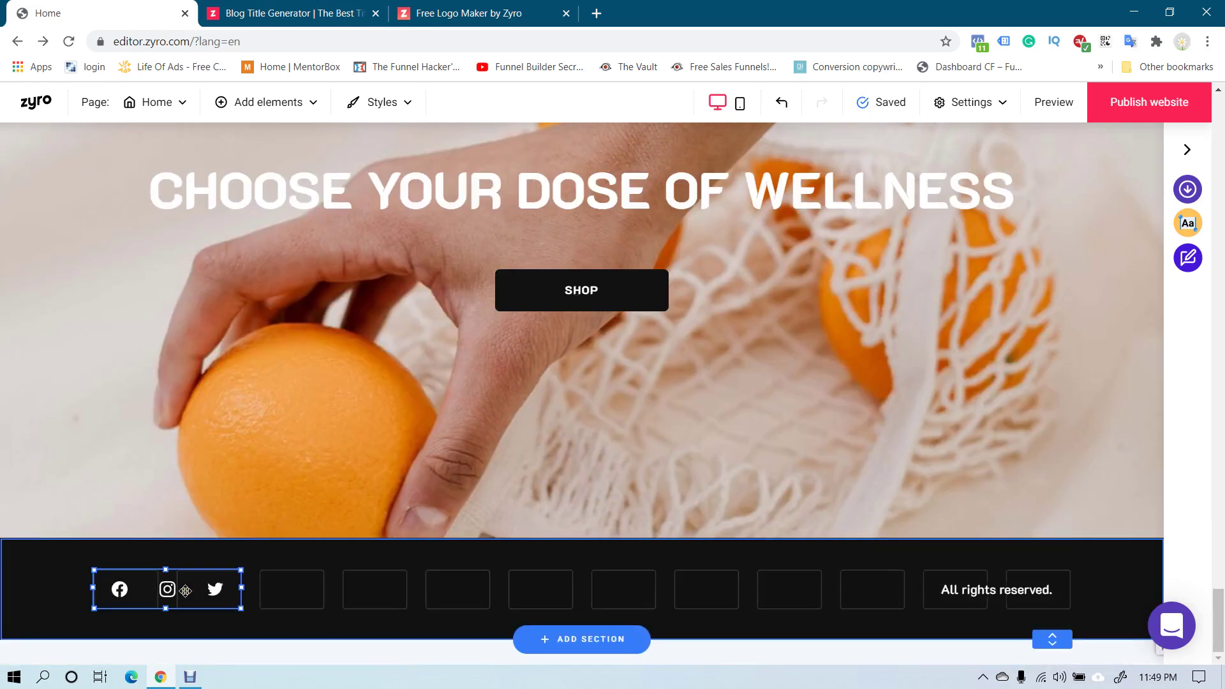
# Step: View the editor's Website importer, the AI Writer's generated Bar texts and the option to start a blog
pyautogui.click(1187, 189)
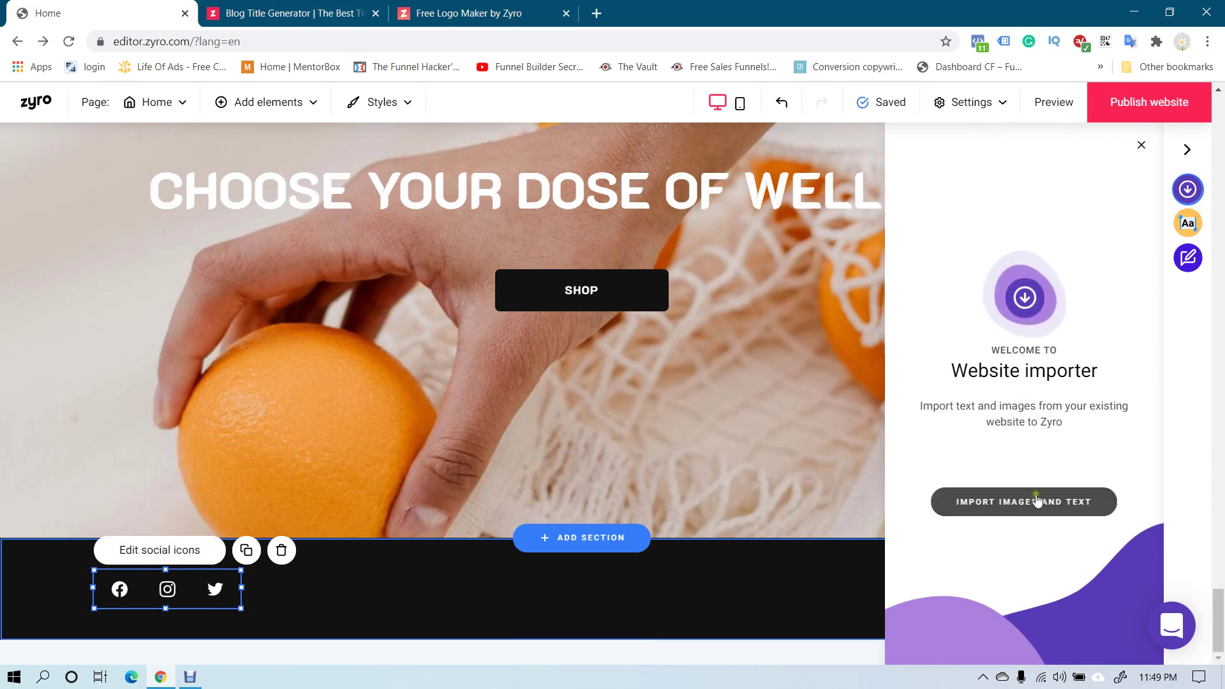
pyautogui.click(1182, 228)
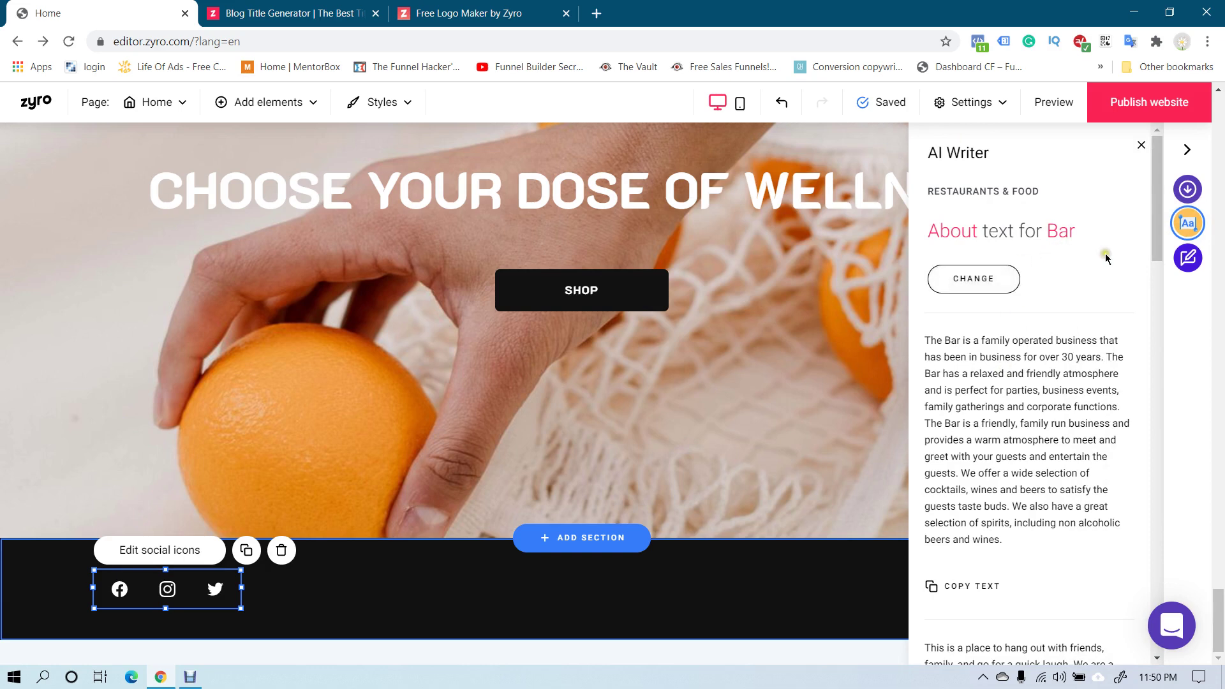
pyautogui.scroll(-10, 1039, 371)
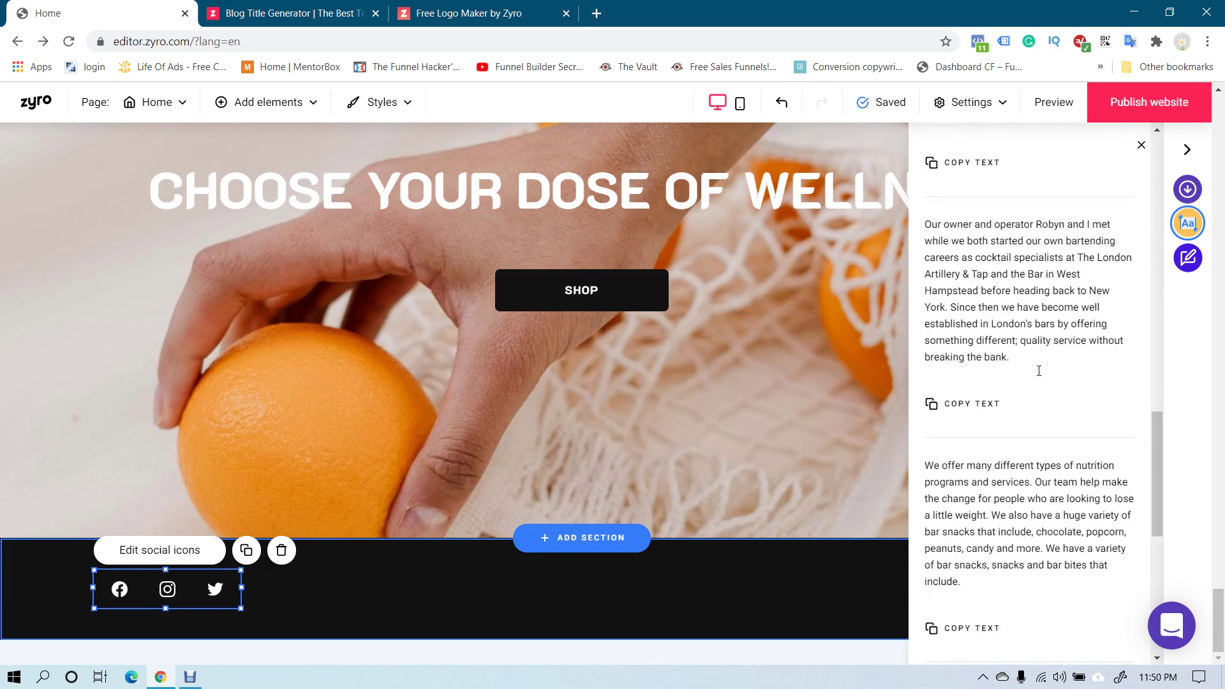
pyautogui.click(1193, 258)
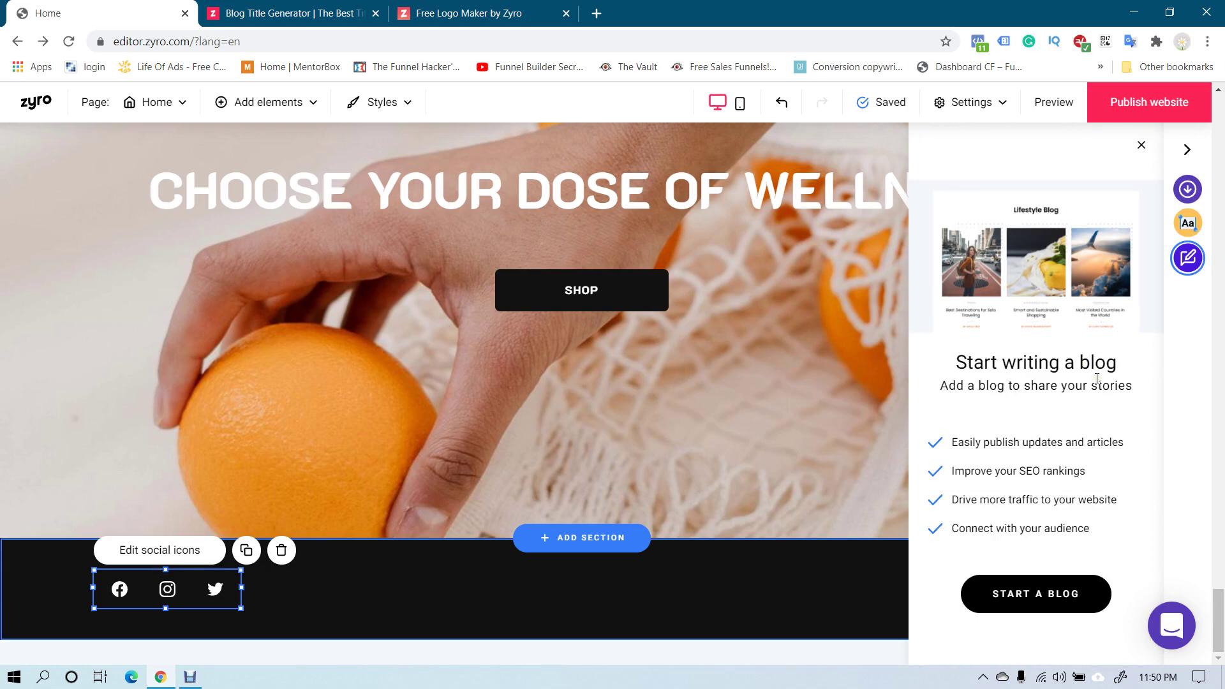
# Step: Start a blog on the website, look over the two sample posts on the Blog page and close the blog management list
pyautogui.scroll(8, 1051, 464)
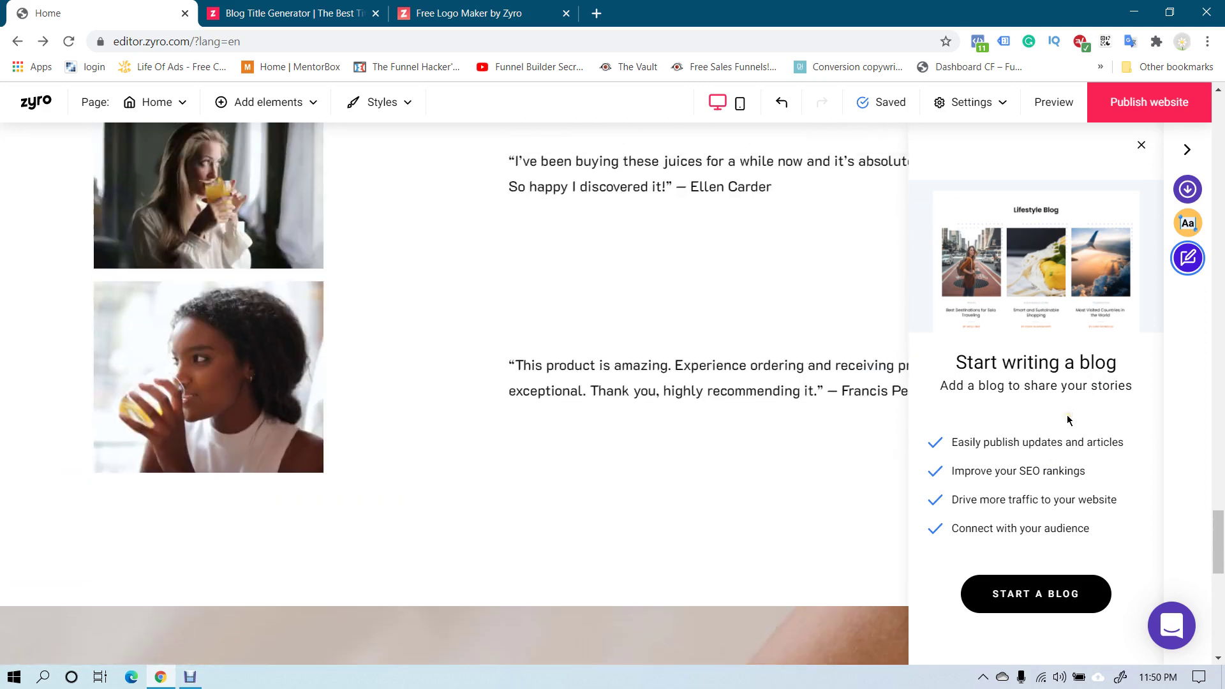
pyautogui.click(1036, 592)
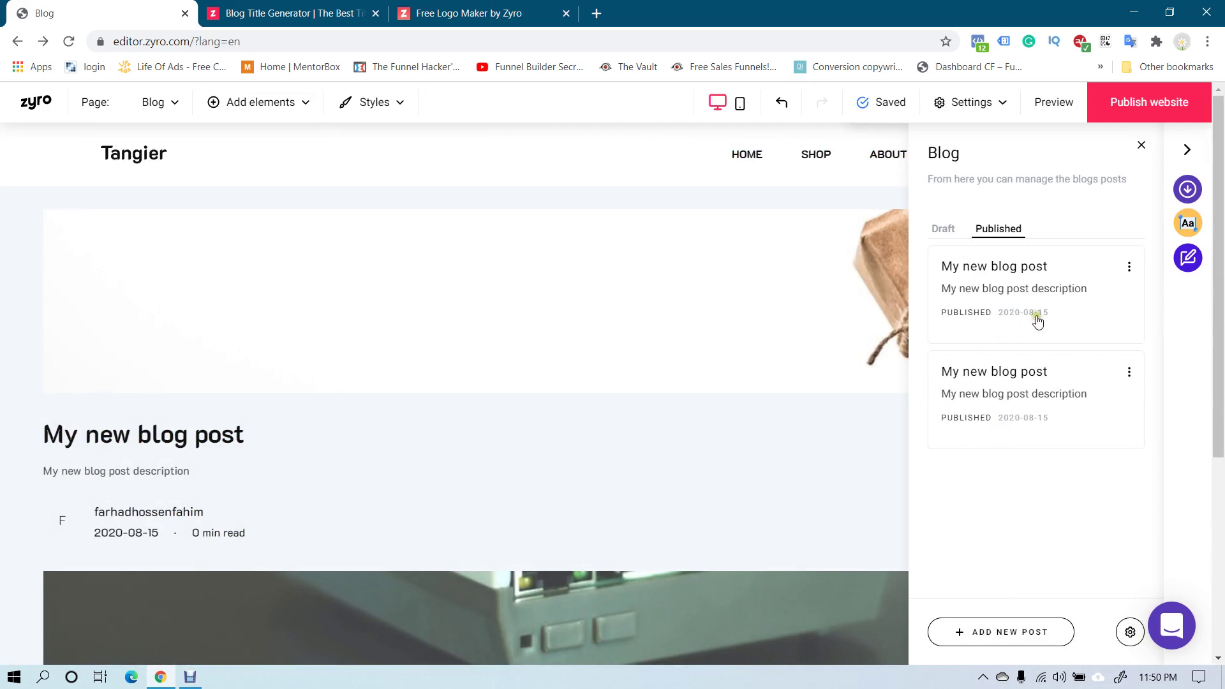
pyautogui.moveTo(534, 385)
pyautogui.scroll(-5, 589, 390)
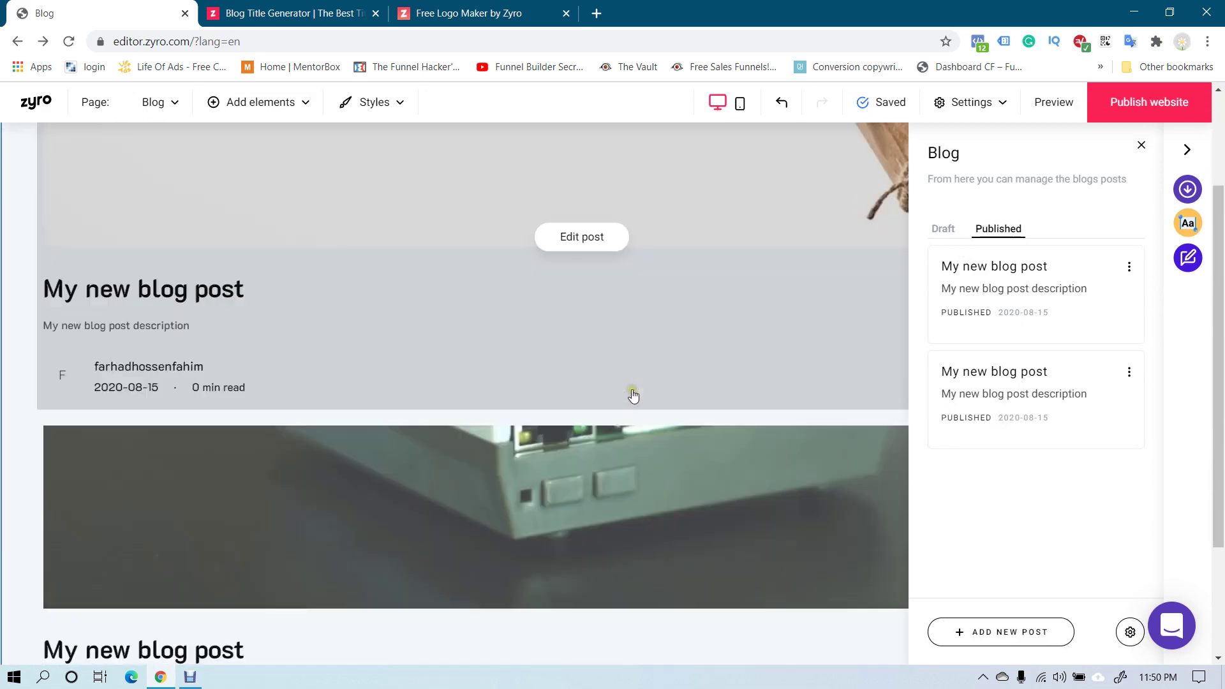
pyautogui.scroll(5, 611, 562)
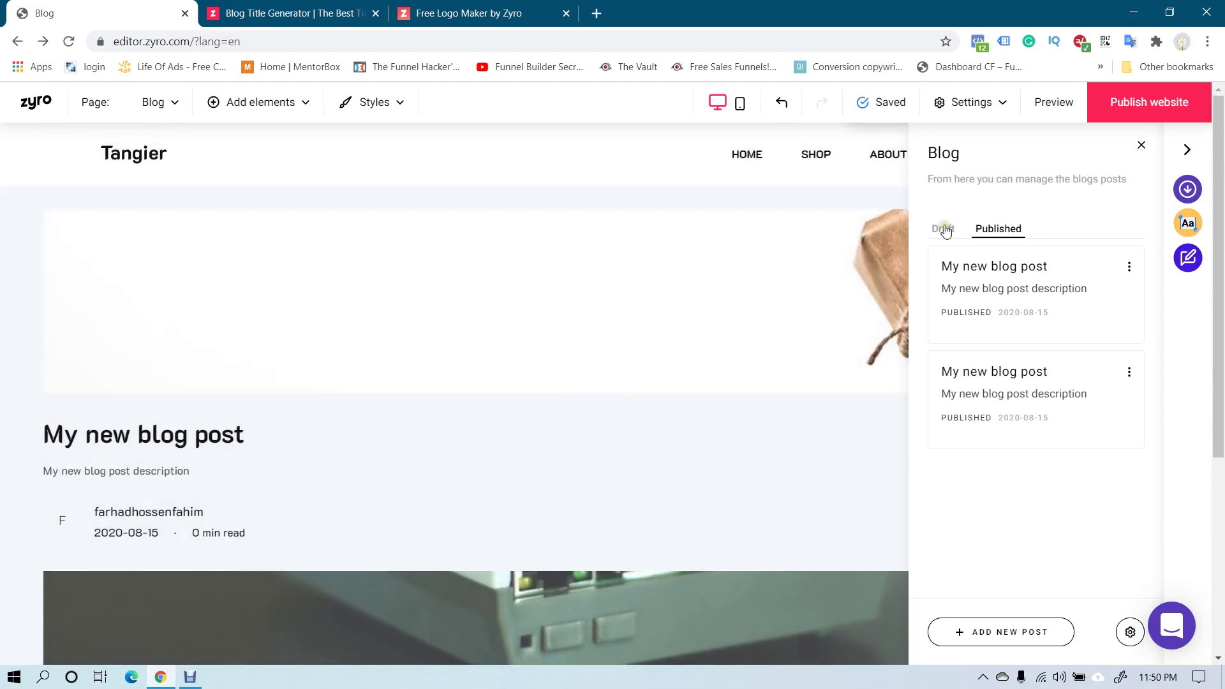
pyautogui.click(1141, 145)
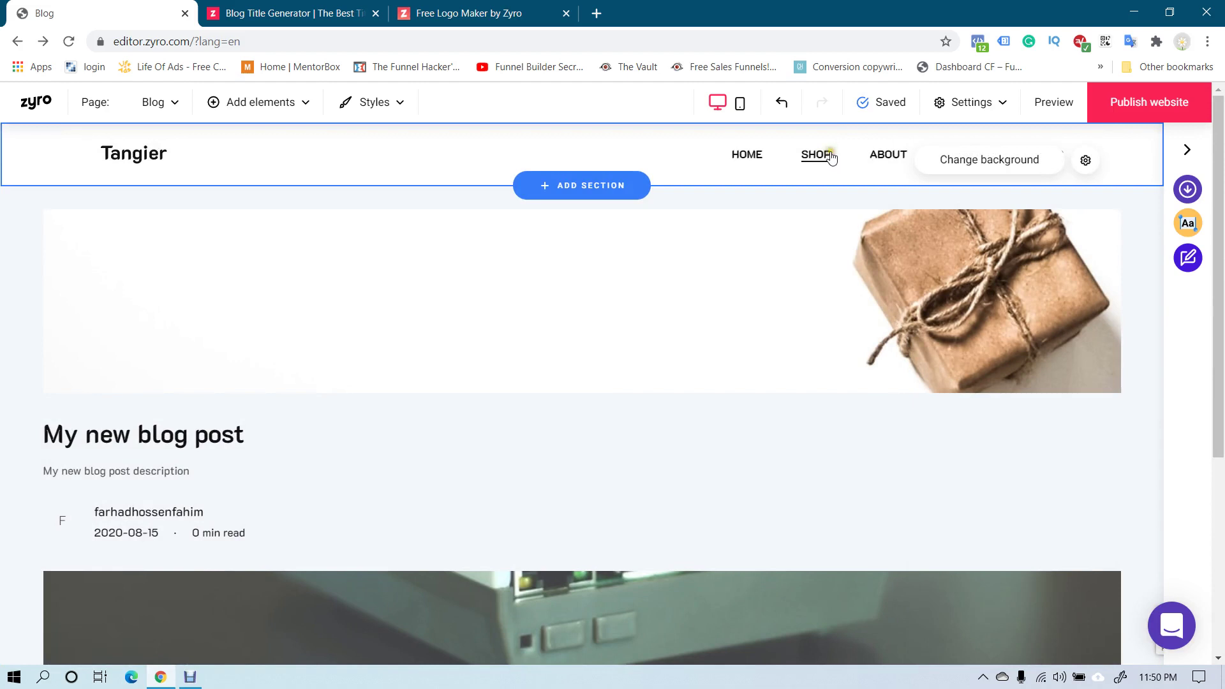
# Step: View the background colour options in the site header's settings and close them
pyautogui.click(998, 167)
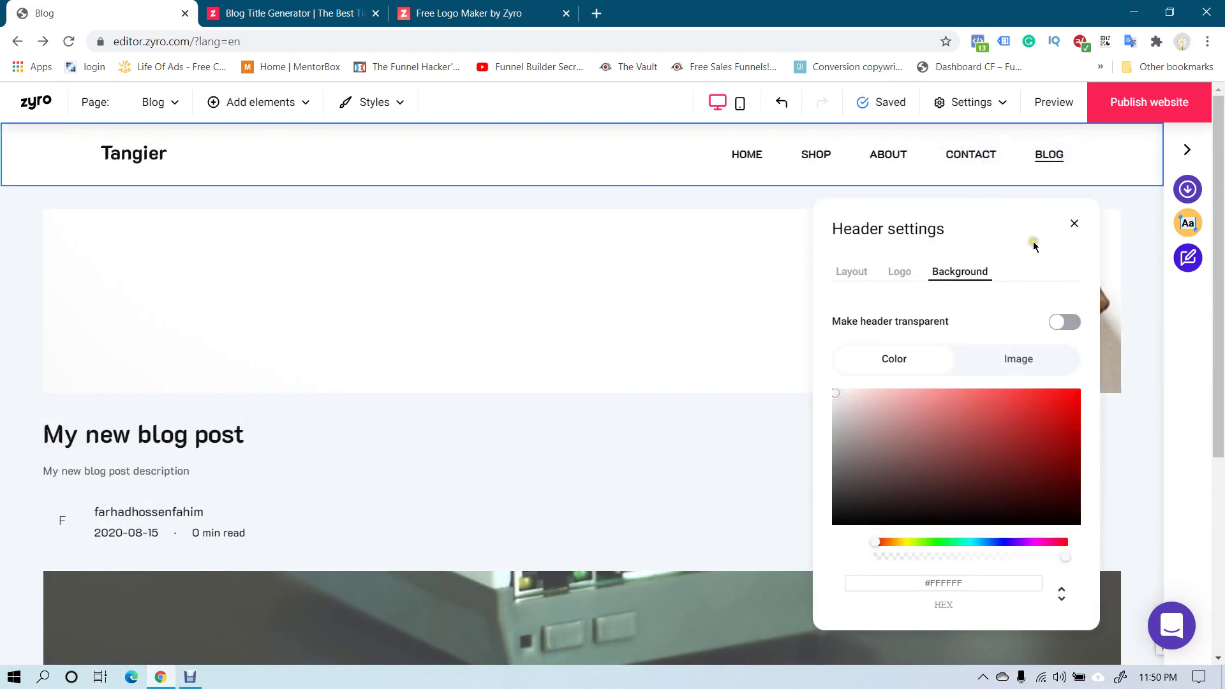
pyautogui.click(1076, 223)
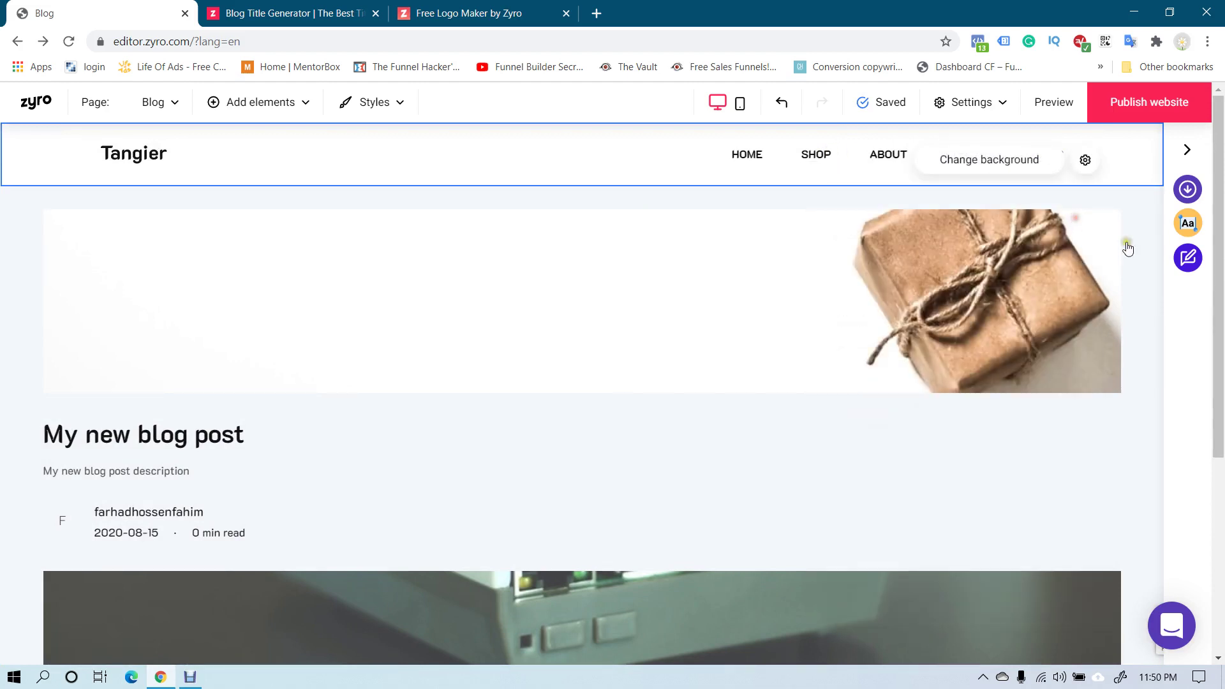
pyautogui.click(1187, 150)
pyautogui.click(1203, 151)
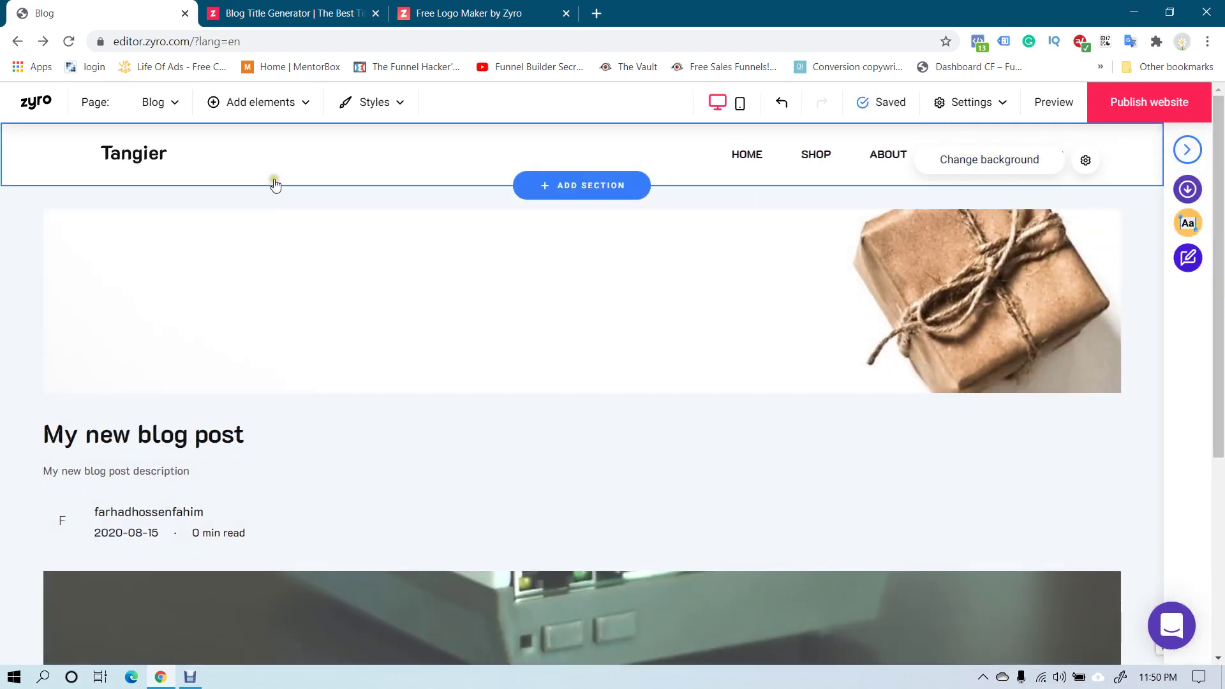
# Step: Publish the website on the free Zyro domain dfghjkldfgh.zyrosite.com
pyautogui.click(1153, 106)
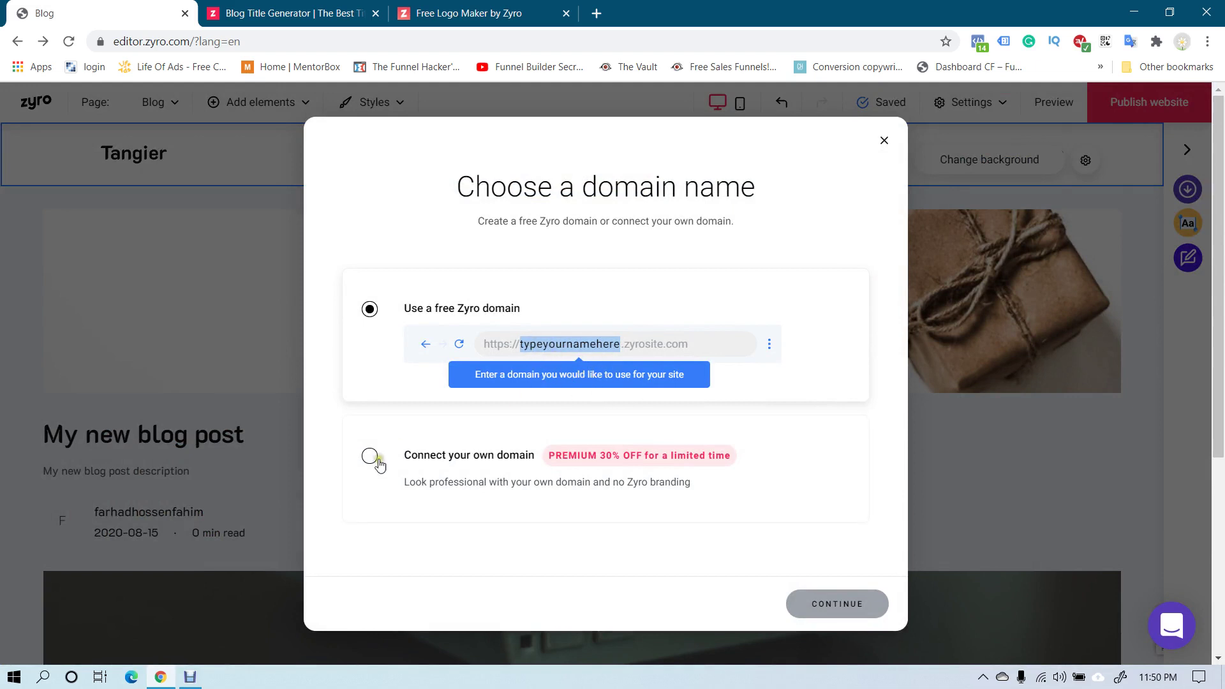
pyautogui.click(809, 568)
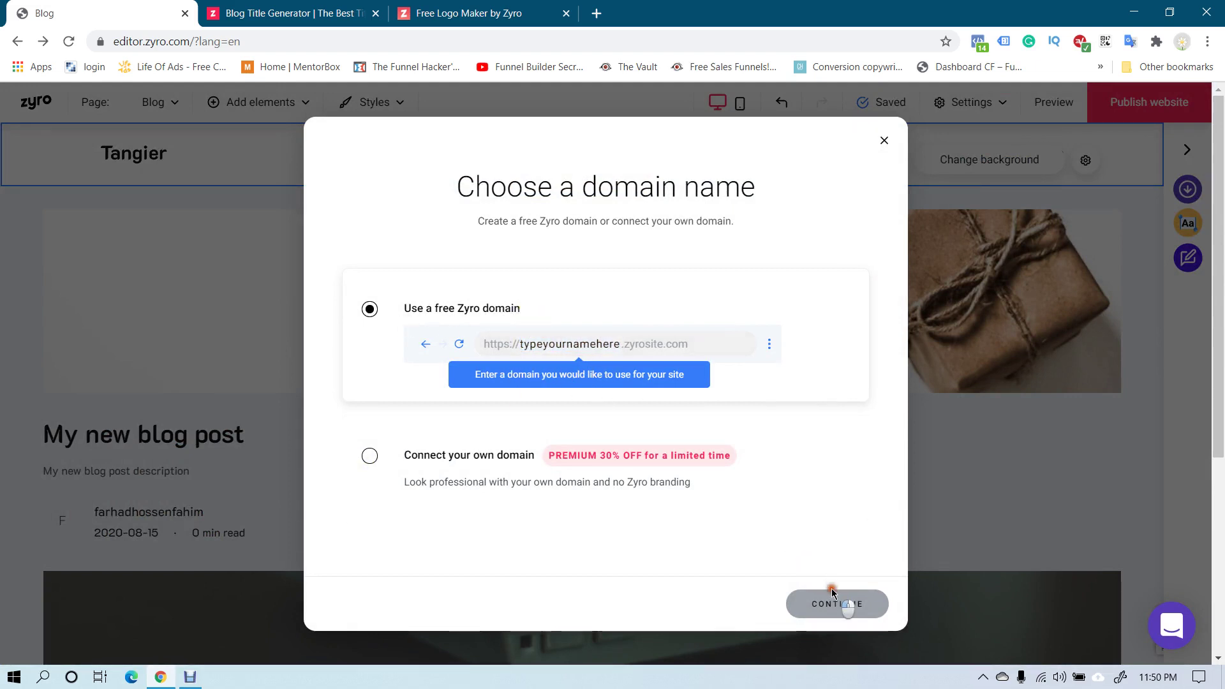
pyautogui.doubleClick(564, 344)
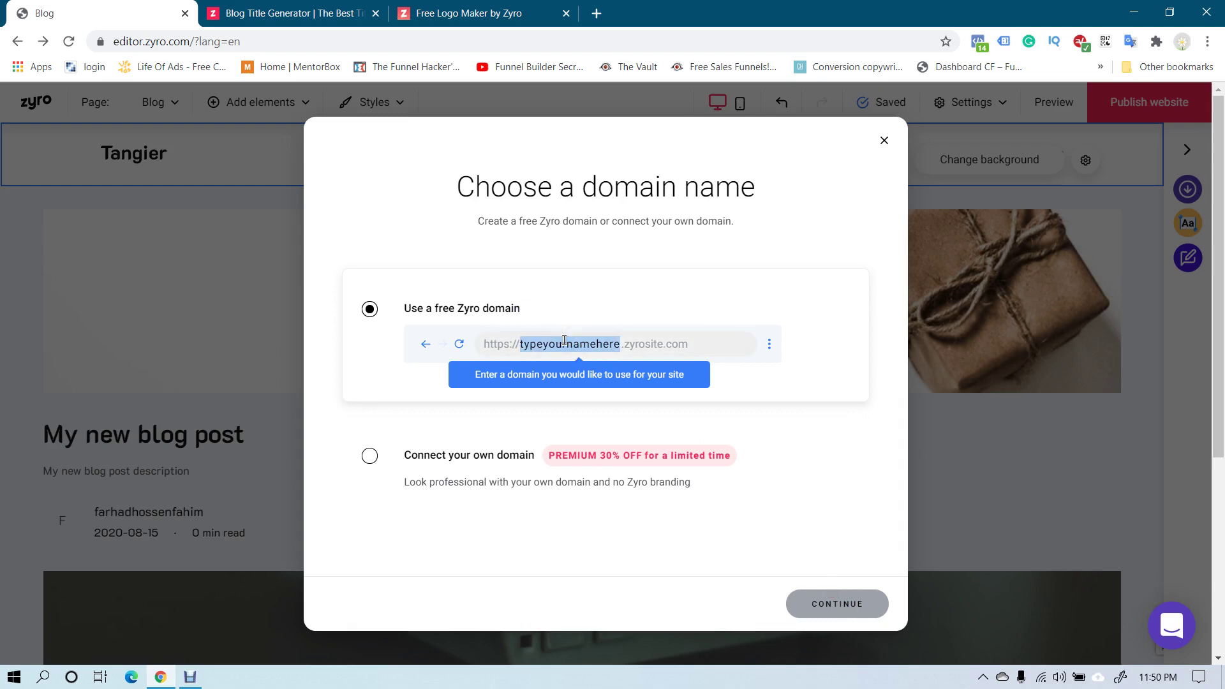
pyautogui.write('dfghjkldfgh')
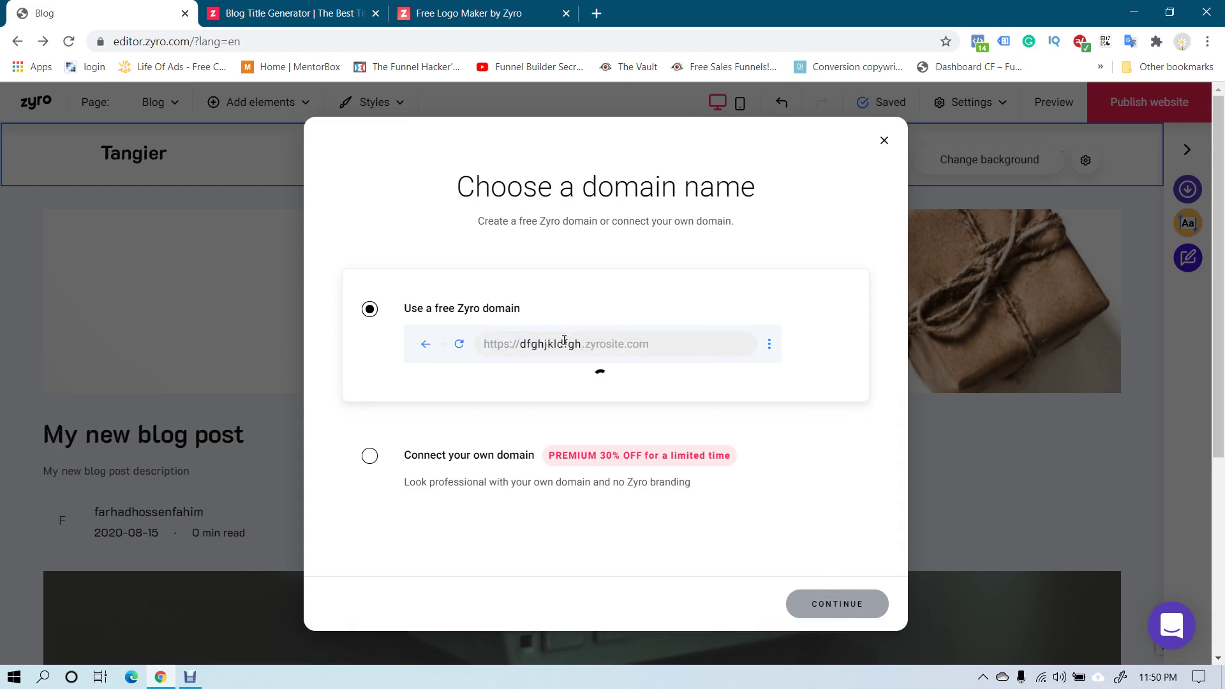
pyautogui.click(837, 609)
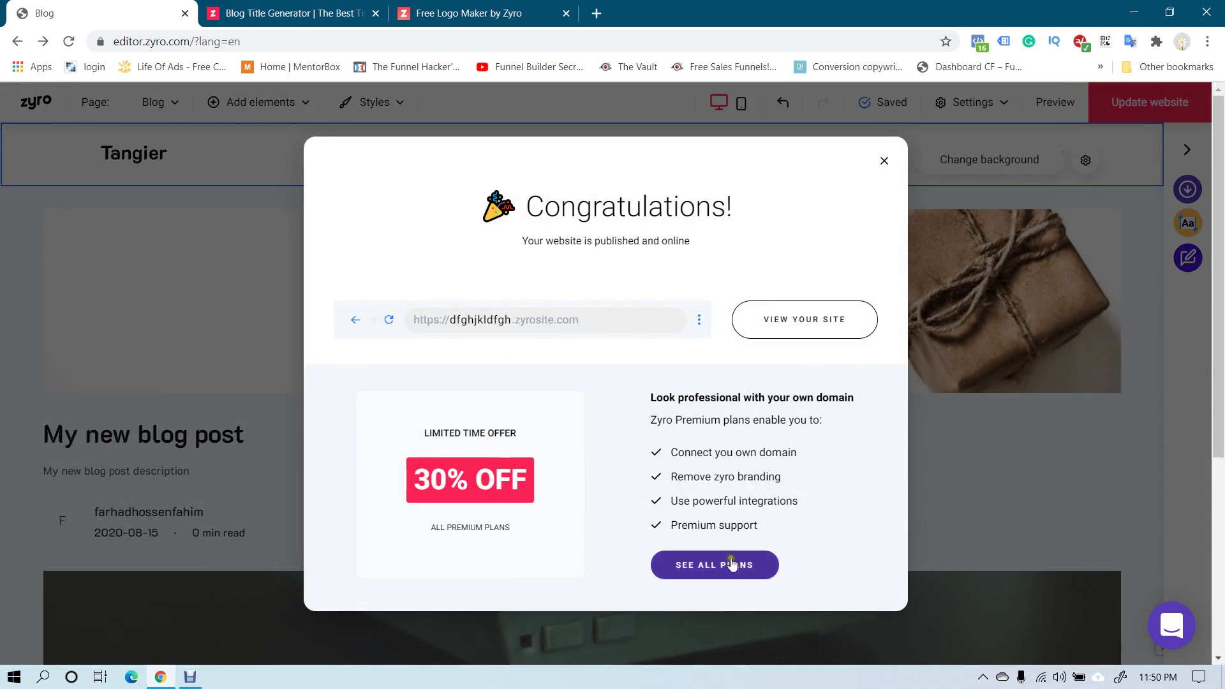
# Step: Open the published site in its own browser tab and leave the editor for the Zyro websites dashboard
pyautogui.click(806, 318)
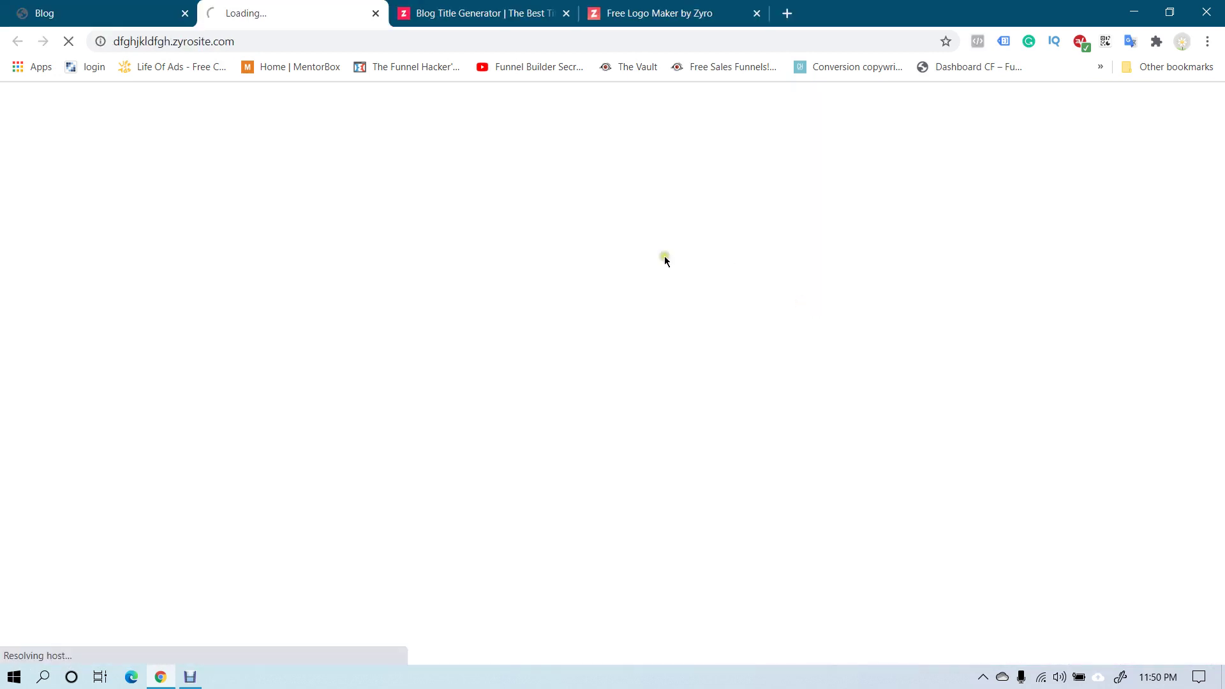
pyautogui.click(96, 14)
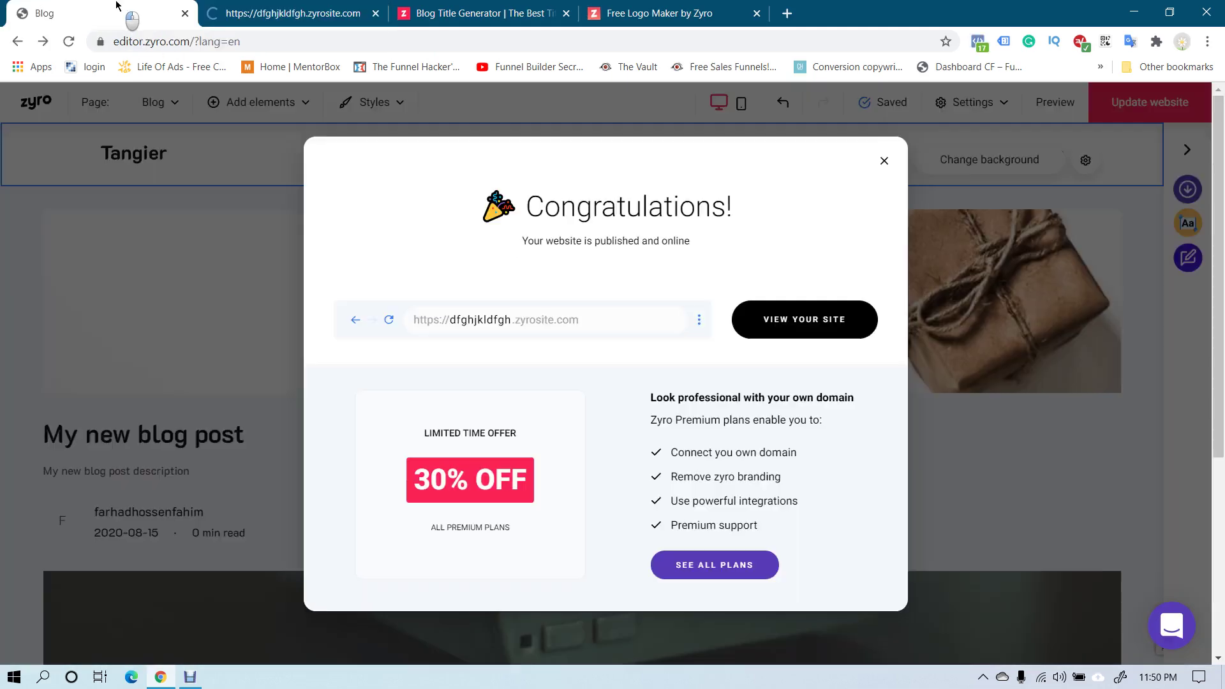
pyautogui.press('Escape')
pyautogui.click(24, 103)
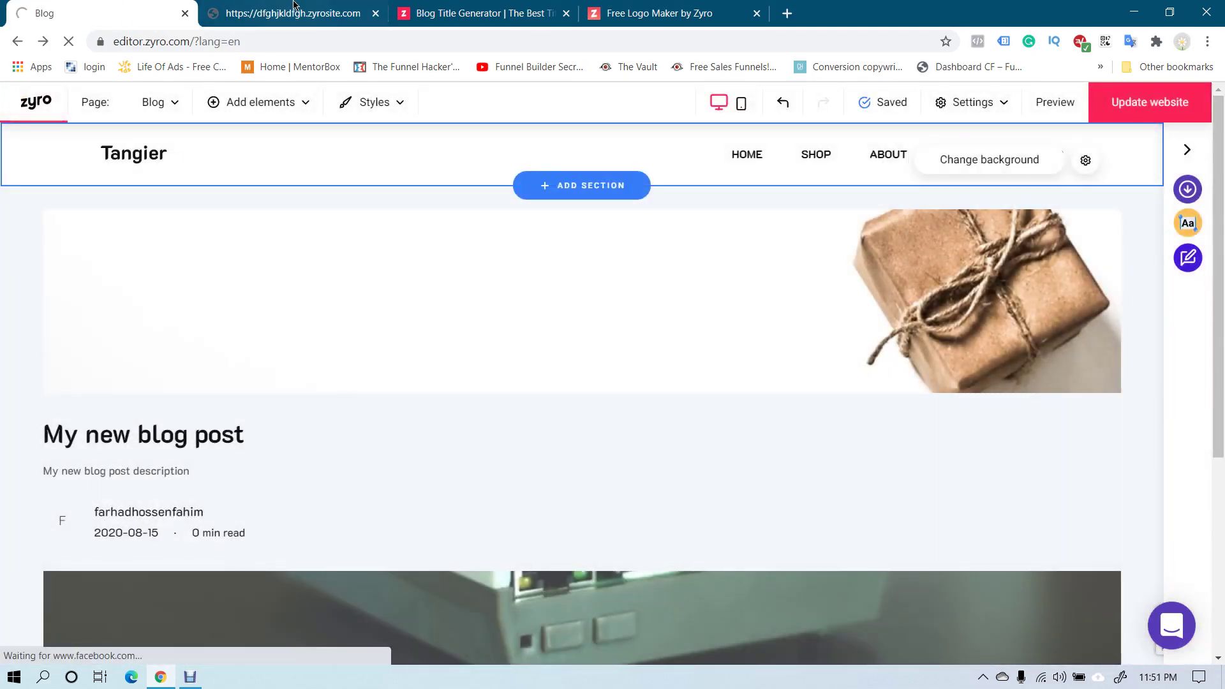
# Step: Look through the published Tangier home page from its shop products down to the closing banner and back
pyautogui.hotkey('ctrl', 'Tab')
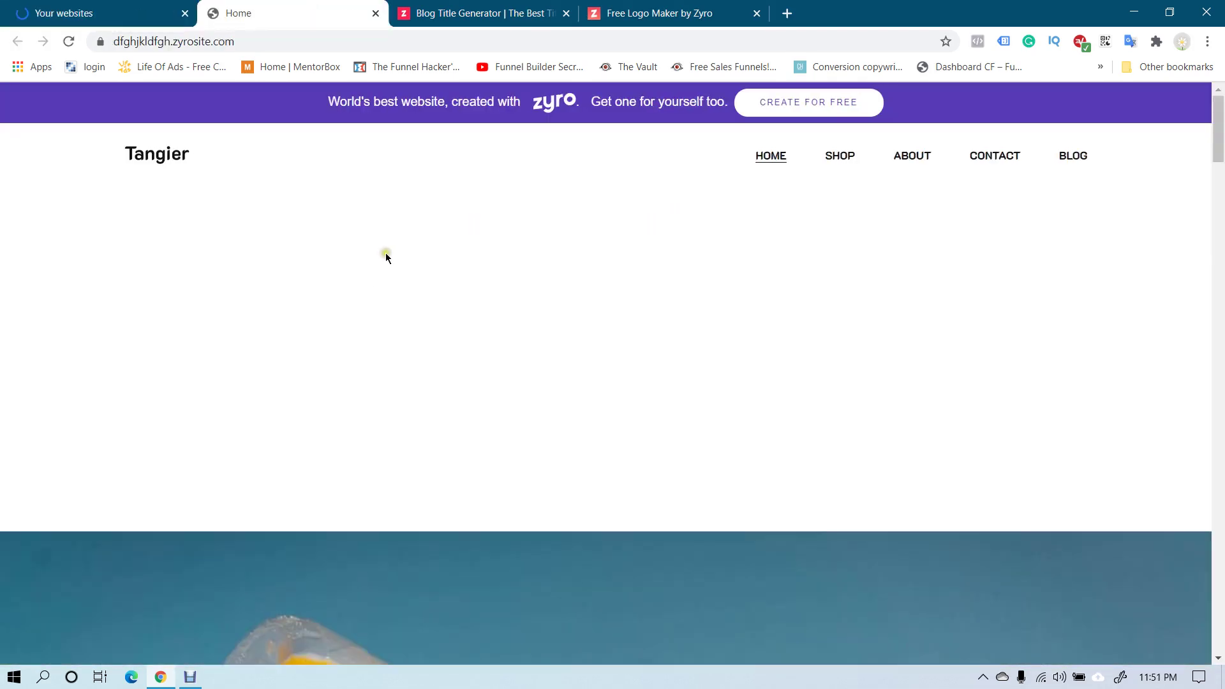
pyautogui.scroll(-6, 440, 254)
pyautogui.scroll(-15, 440, 254)
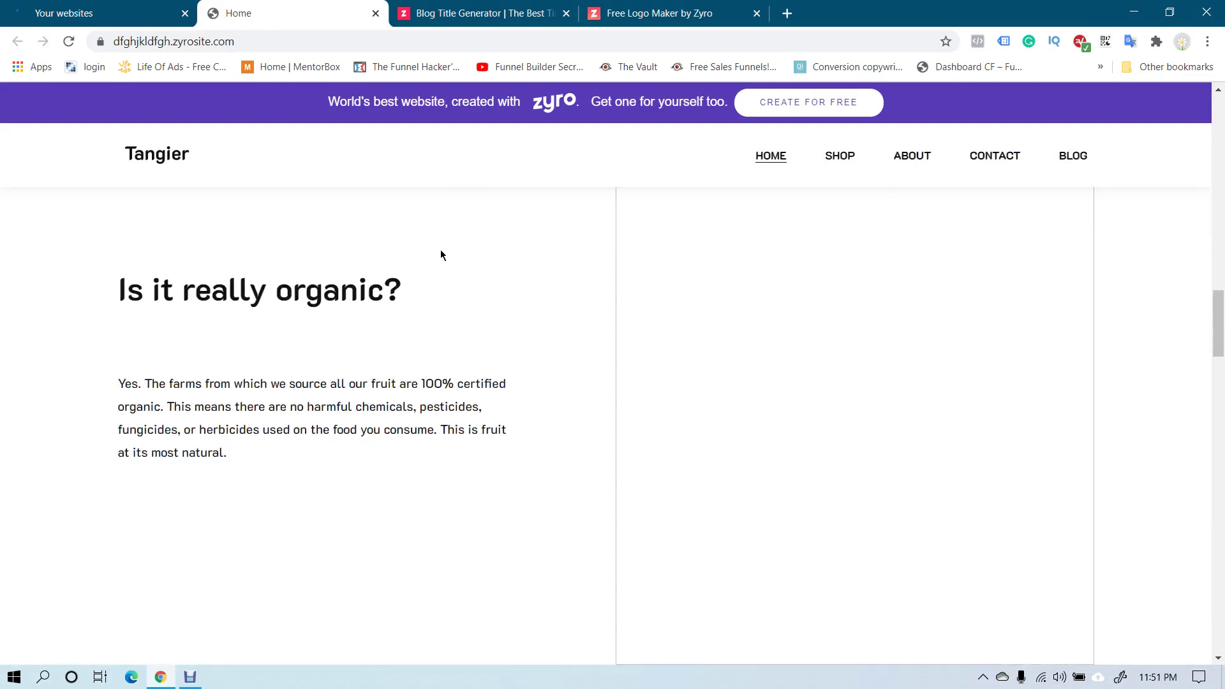
pyautogui.scroll(12, 440, 255)
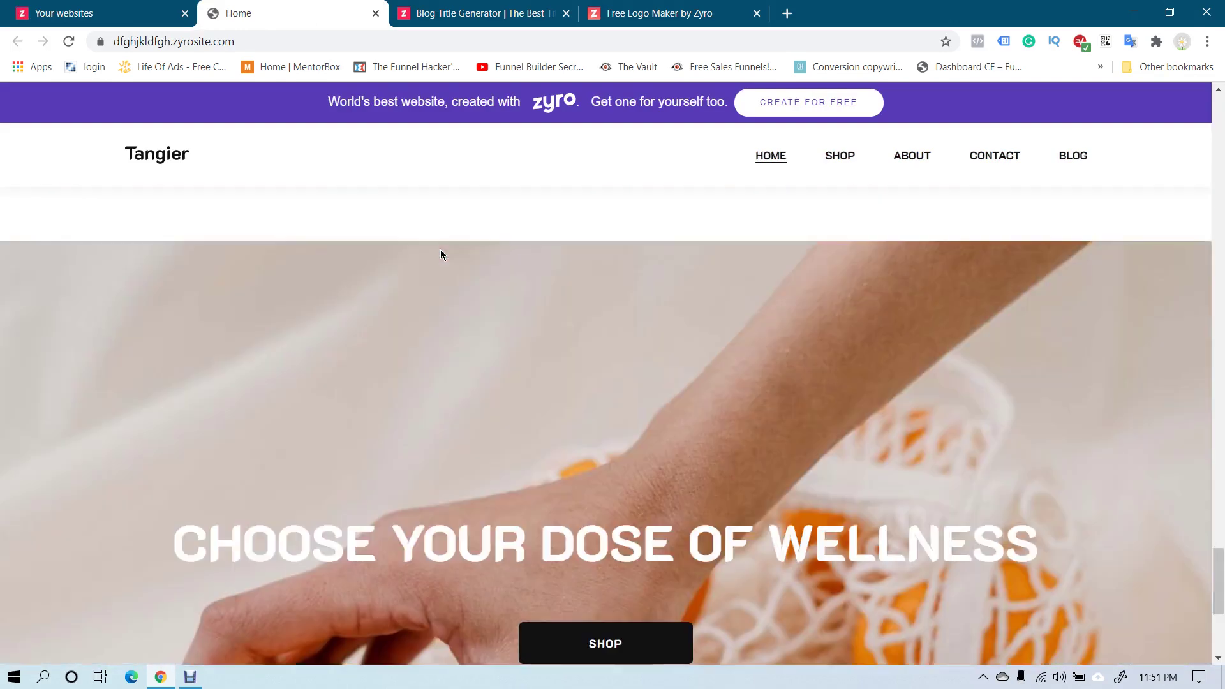
pyautogui.scroll(8, 441, 254)
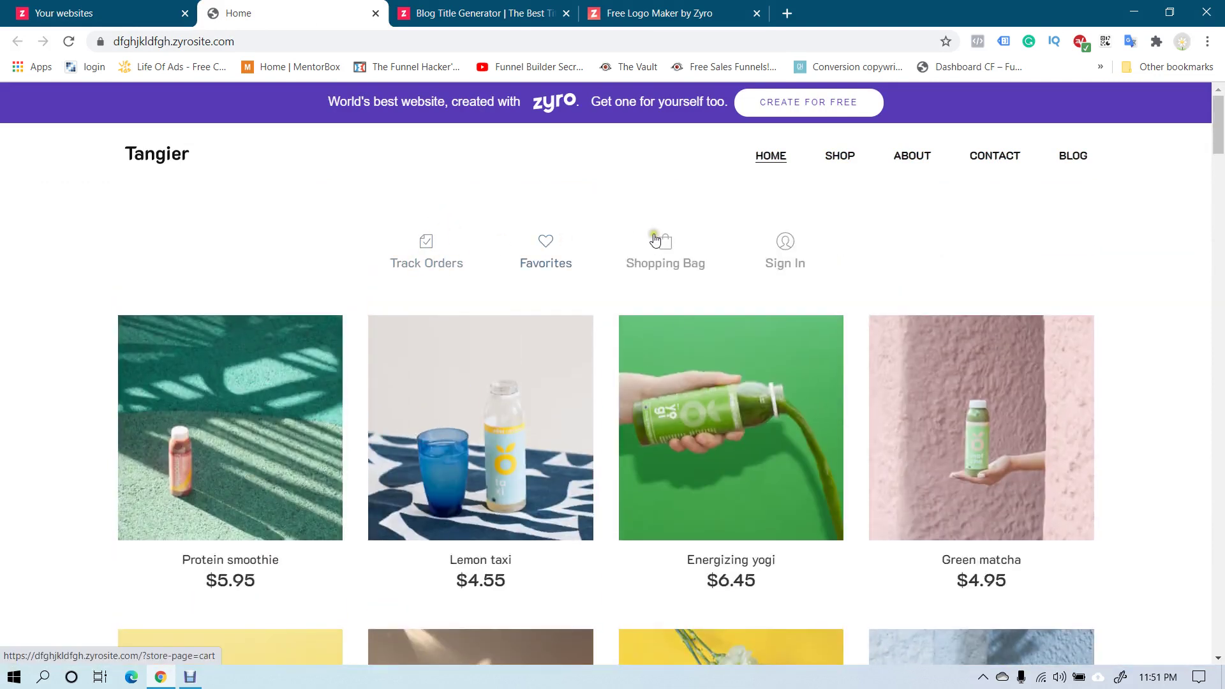
# Step: Return to the Zyro dashboard and link the Ecommerce + subscription to the Tangier website
pyautogui.click(95, 13)
pyautogui.scroll(-2, 378, 215)
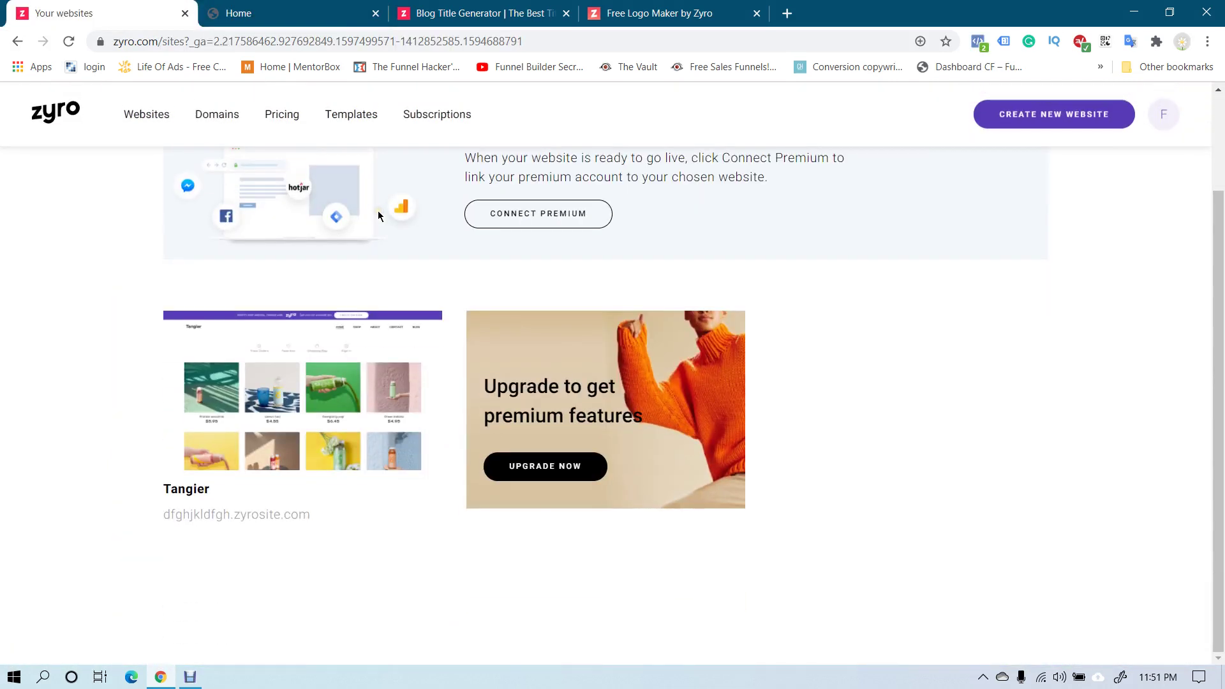
pyautogui.scroll(2, 379, 214)
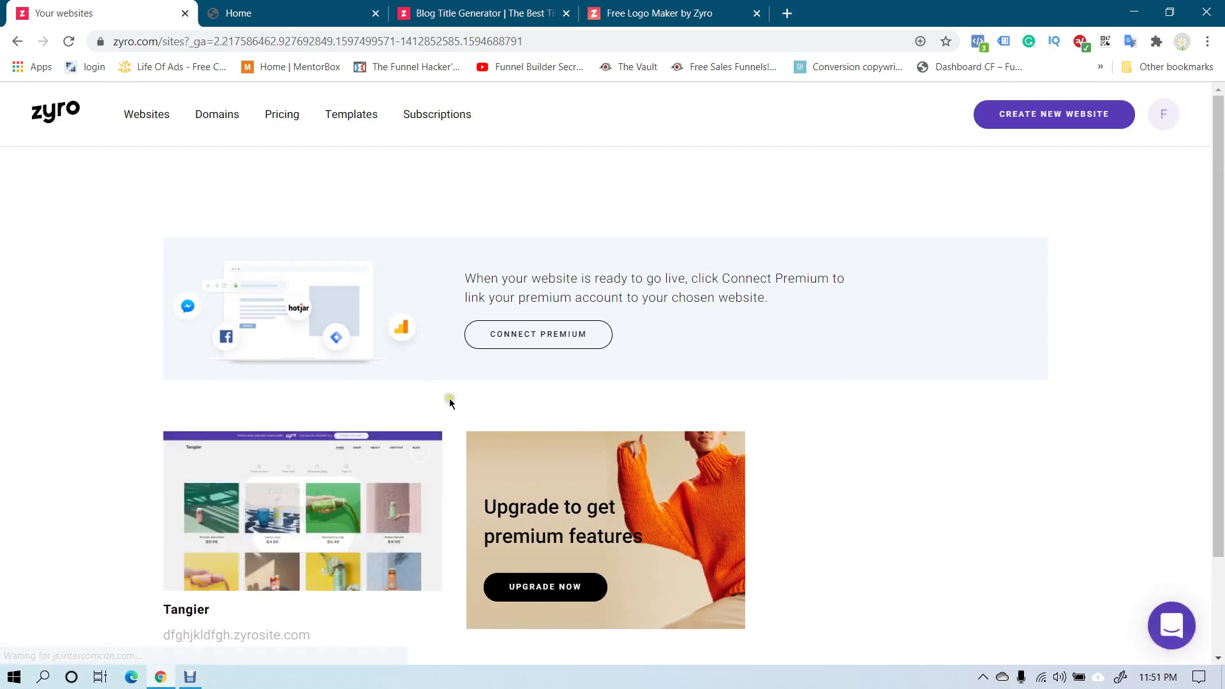
pyautogui.click(533, 337)
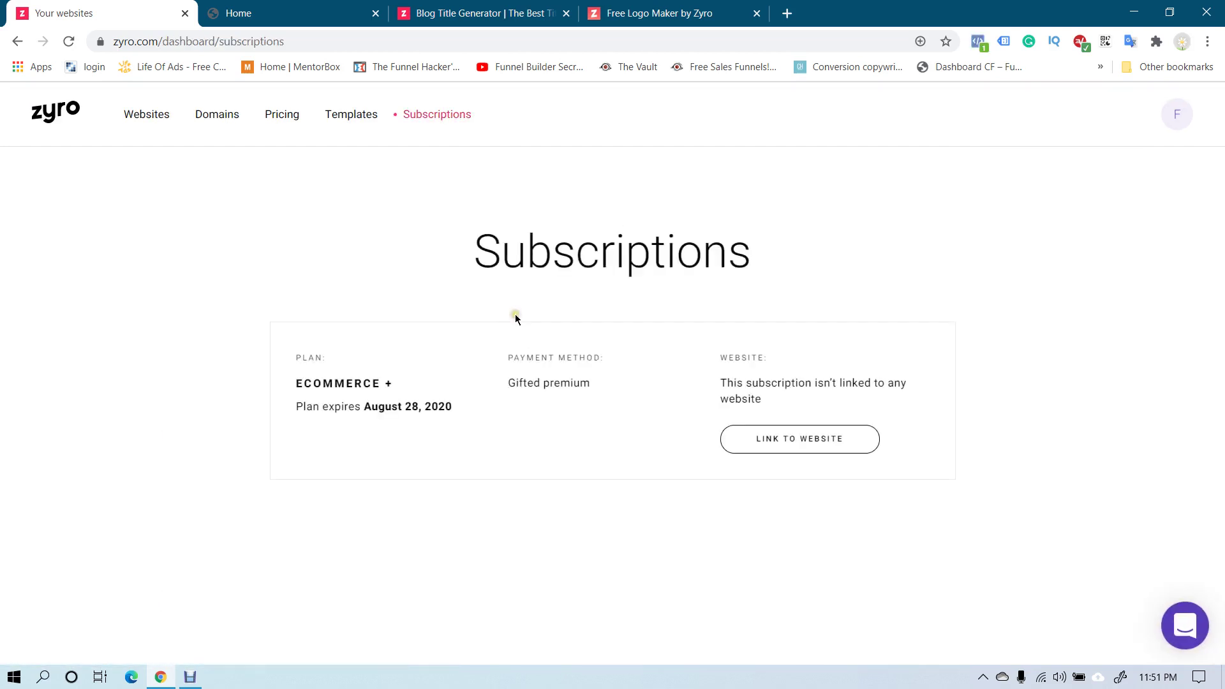
pyautogui.click(797, 440)
pyautogui.click(815, 332)
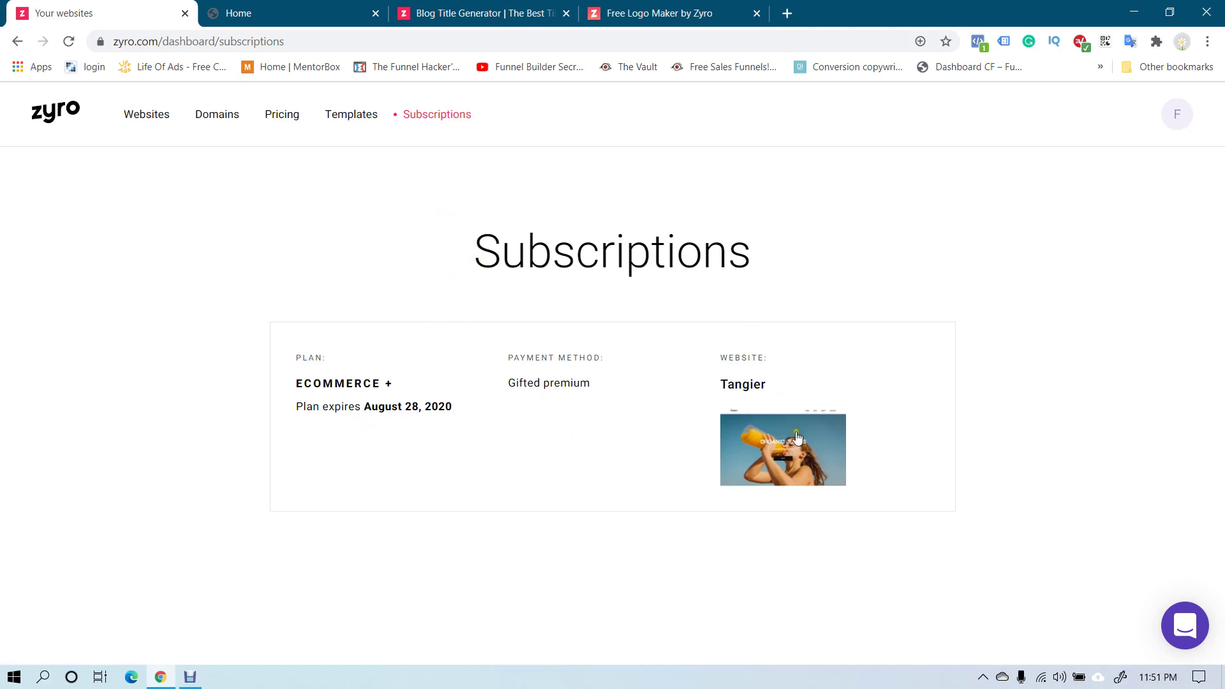
# Step: Examine Zyro's premium plans on the Pricing page, comparing monthly prices and the Essentials and Advanced features of each plan
pyautogui.click(289, 119)
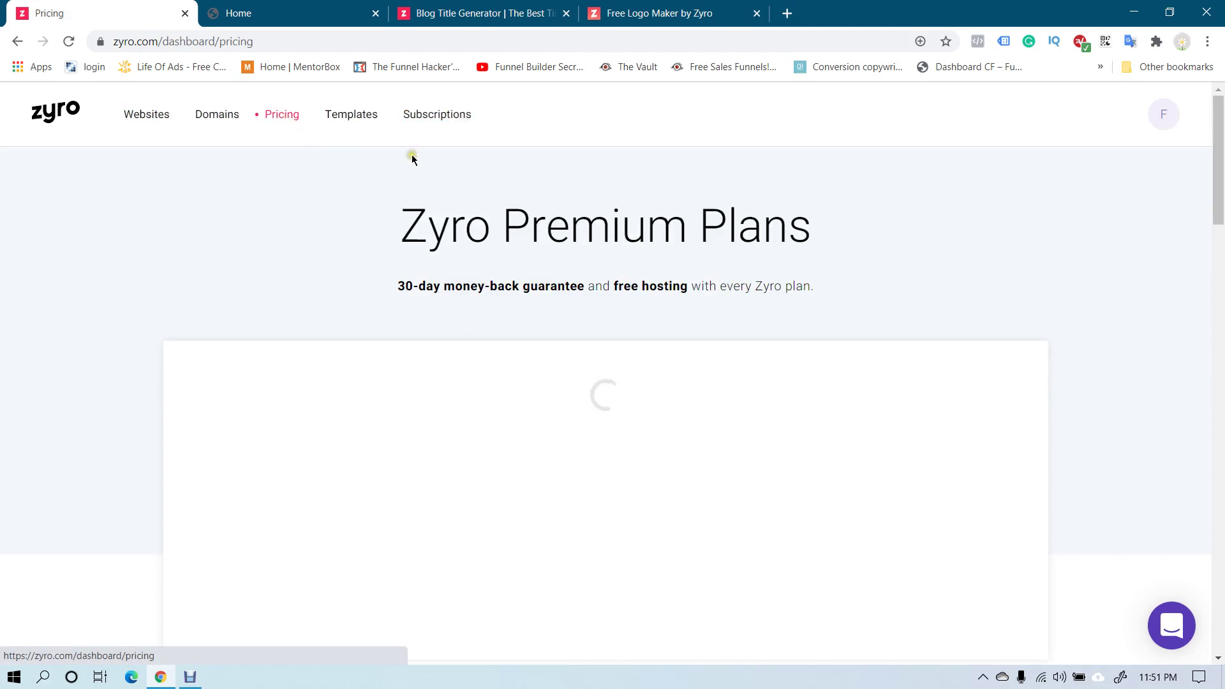
pyautogui.scroll(-3, 133, 315)
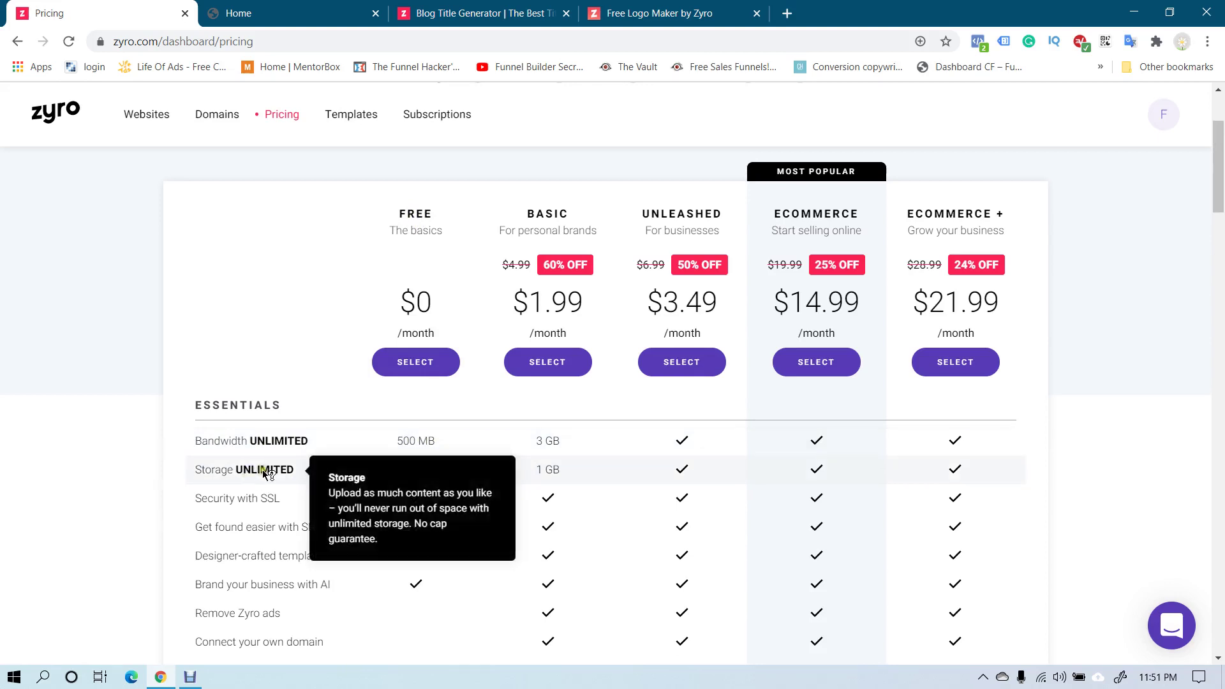
pyautogui.scroll(-1, 457, 450)
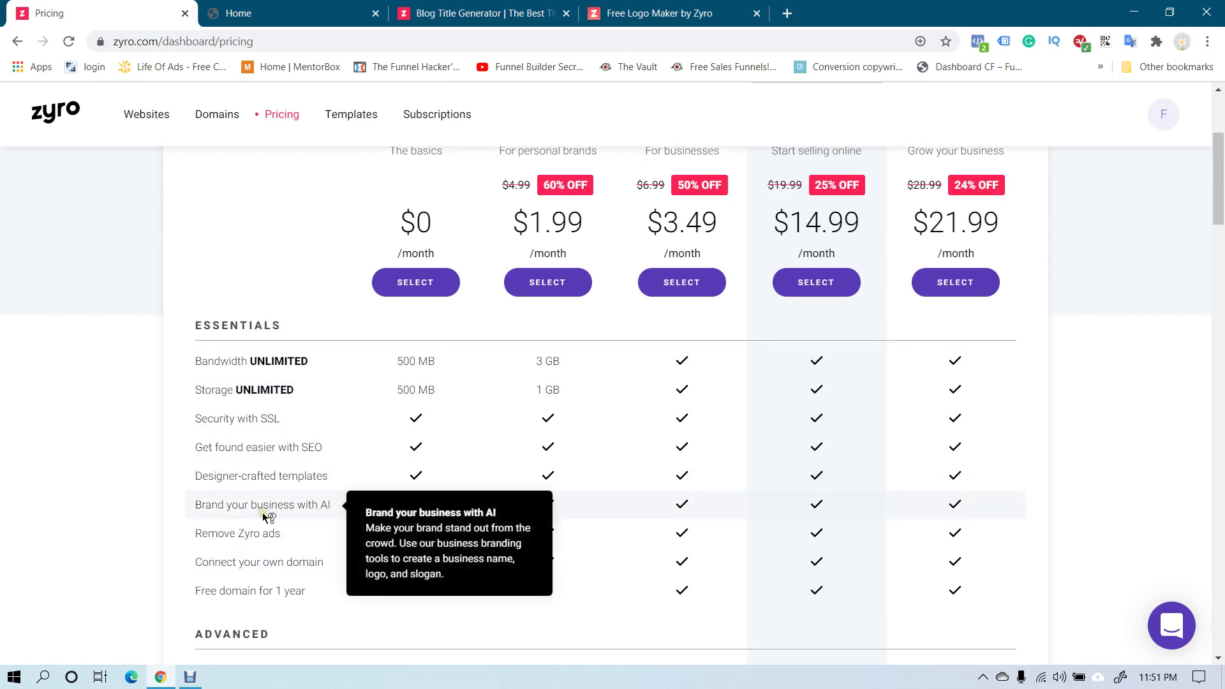
pyautogui.scroll(-2, 440, 491)
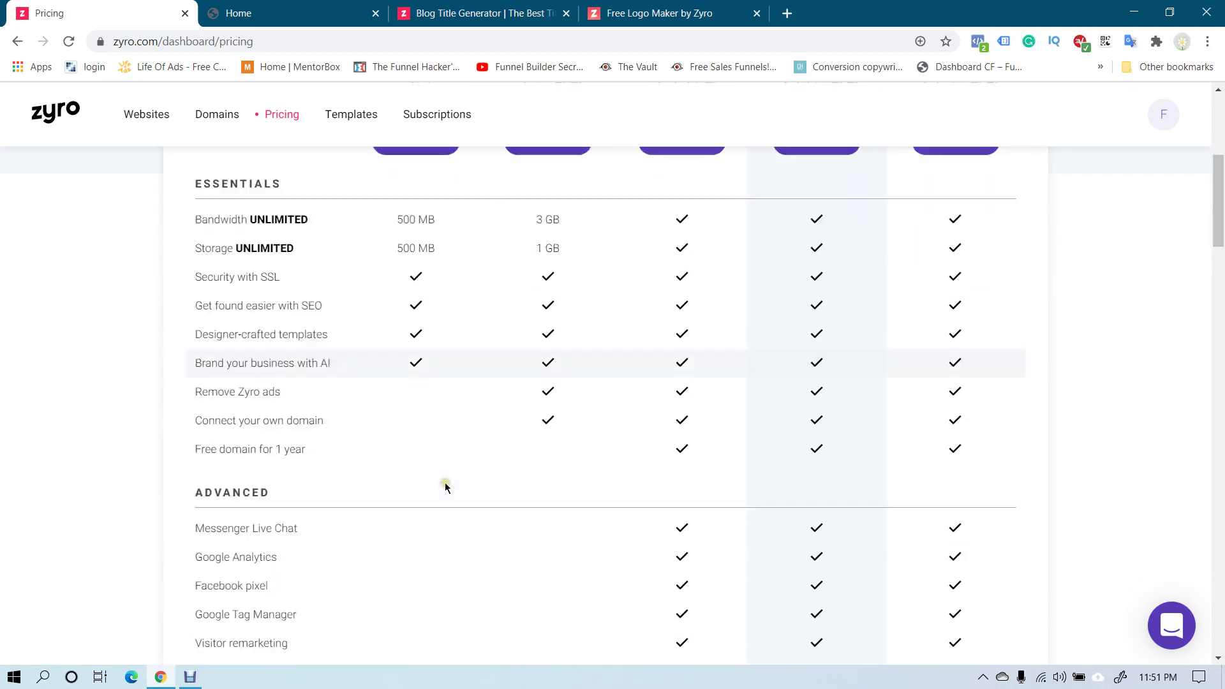
pyautogui.scroll(2, 435, 368)
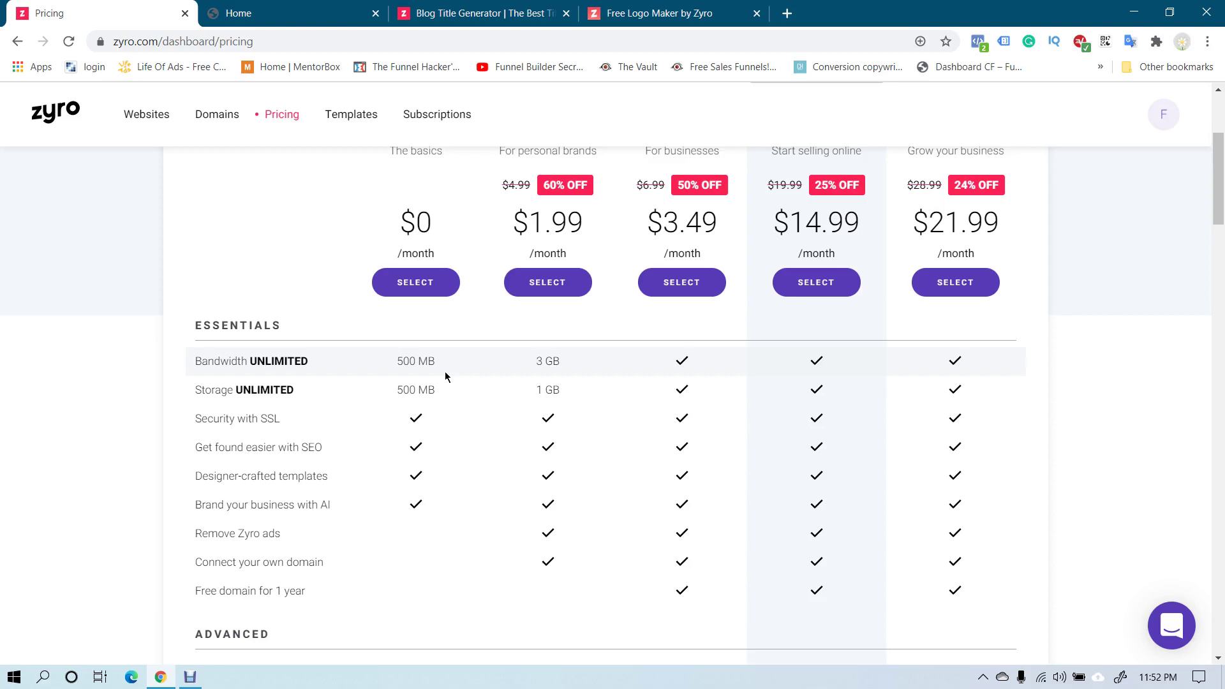
pyautogui.scroll(1, 445, 376)
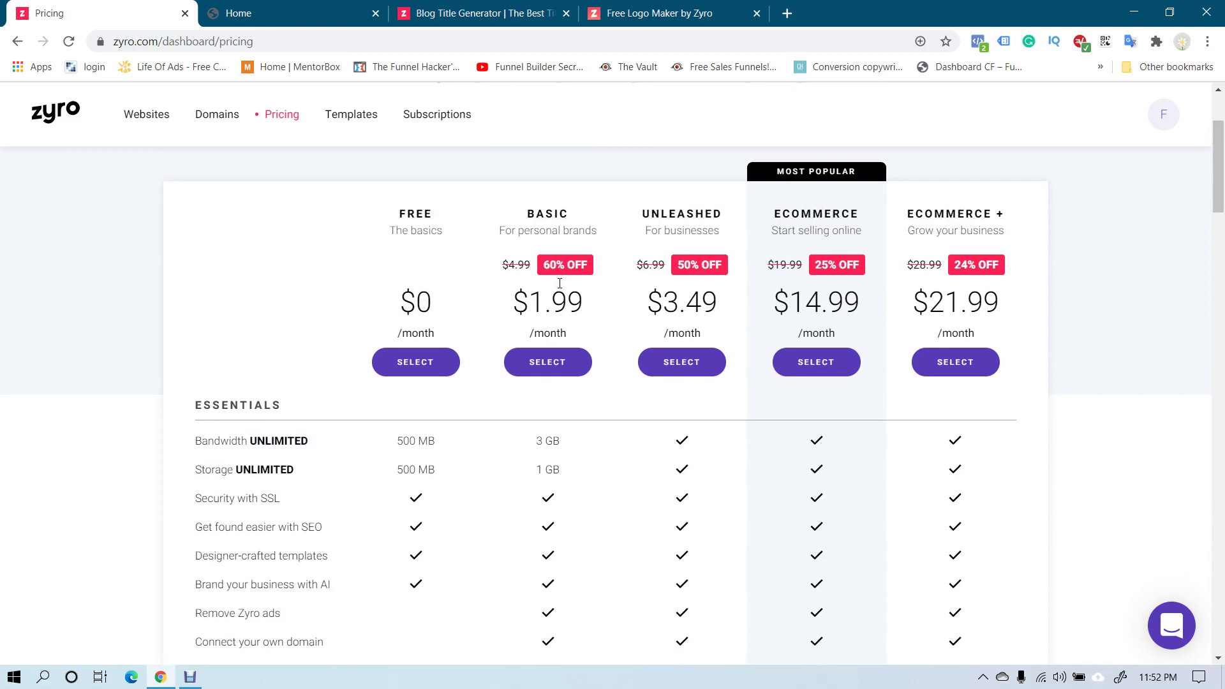
pyautogui.scroll(-1, 560, 283)
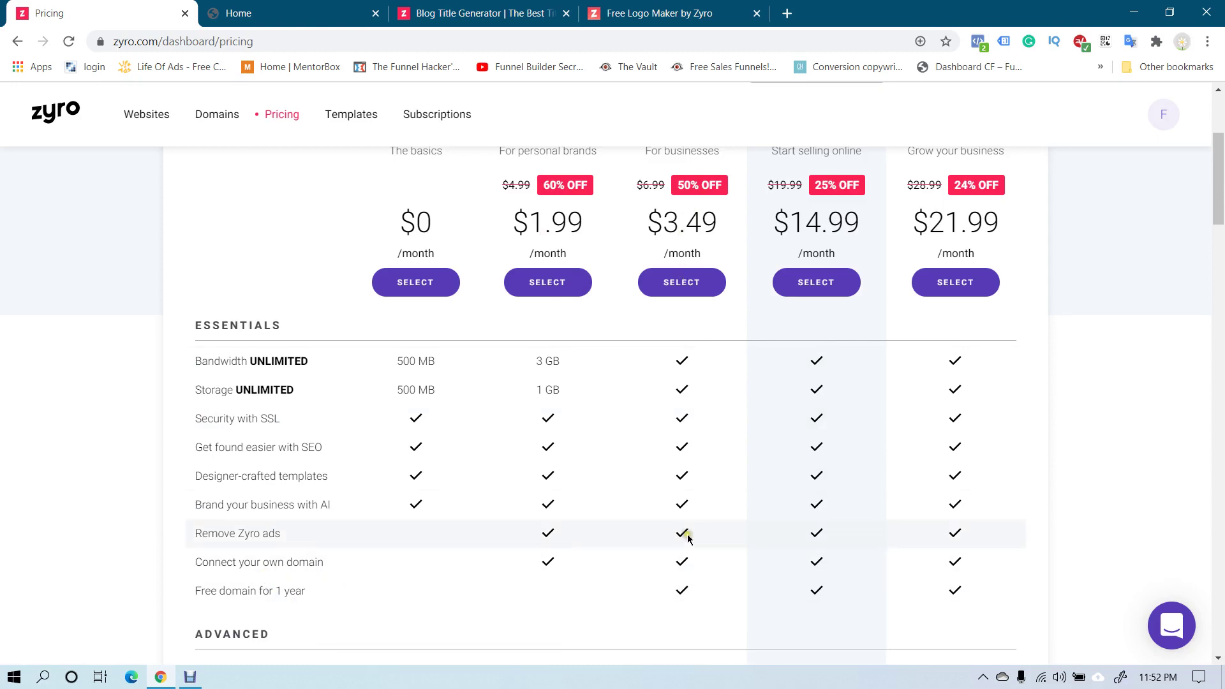
pyautogui.scroll(-3, 284, 432)
pyautogui.moveTo(284, 431)
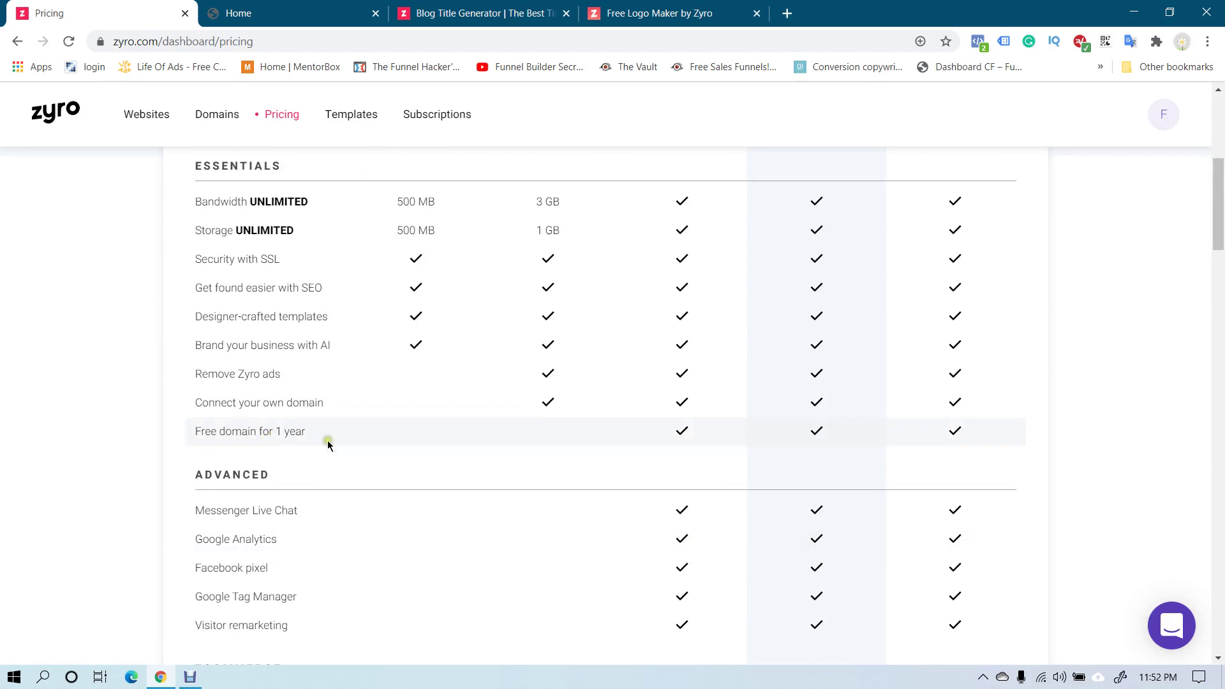
pyautogui.scroll(3, 696, 414)
pyautogui.scroll(-1, 693, 285)
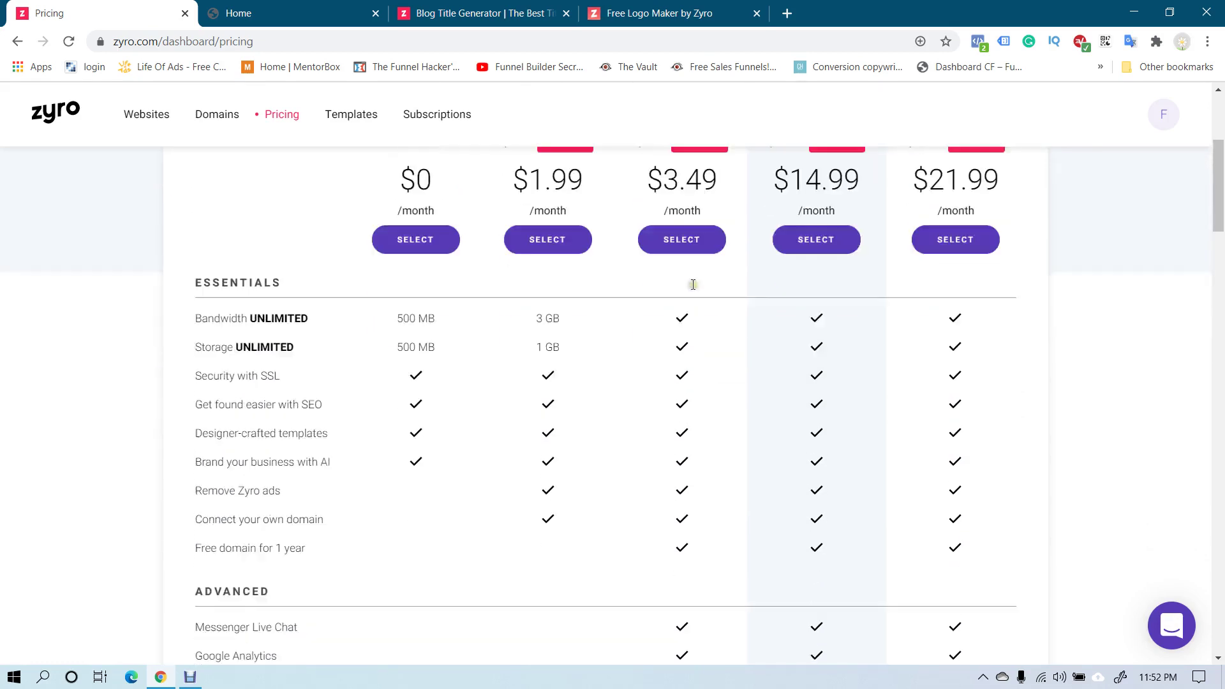
pyautogui.scroll(-1, 693, 284)
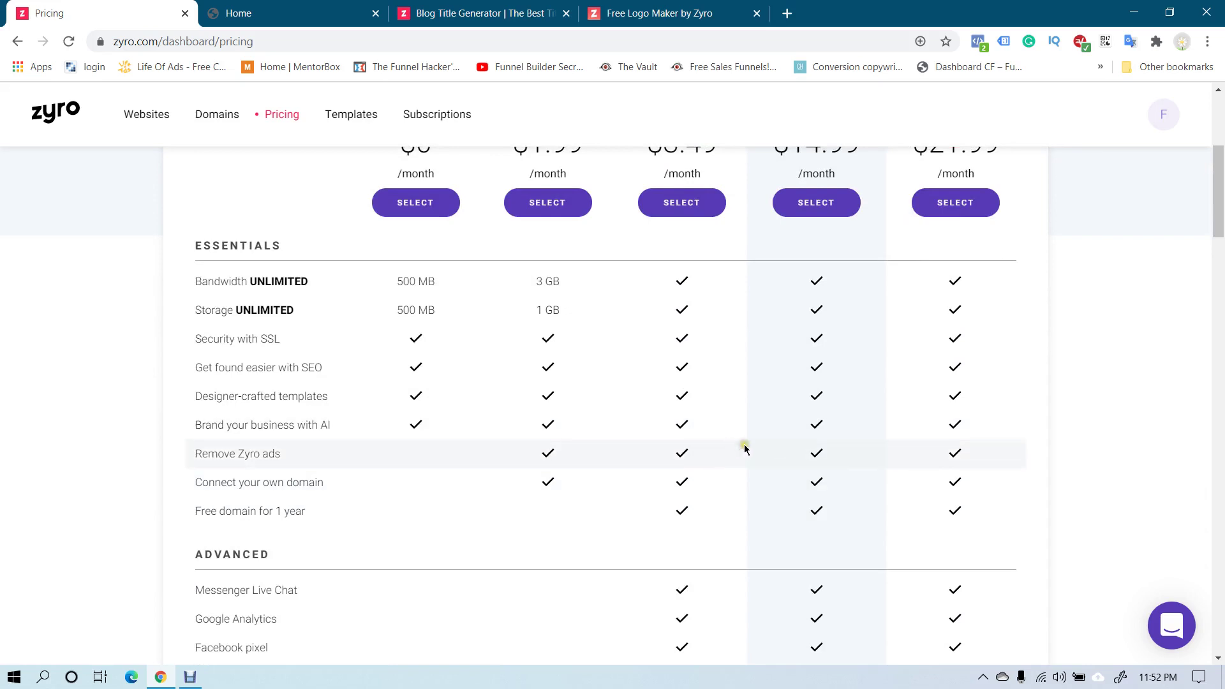
pyautogui.scroll(2, 745, 449)
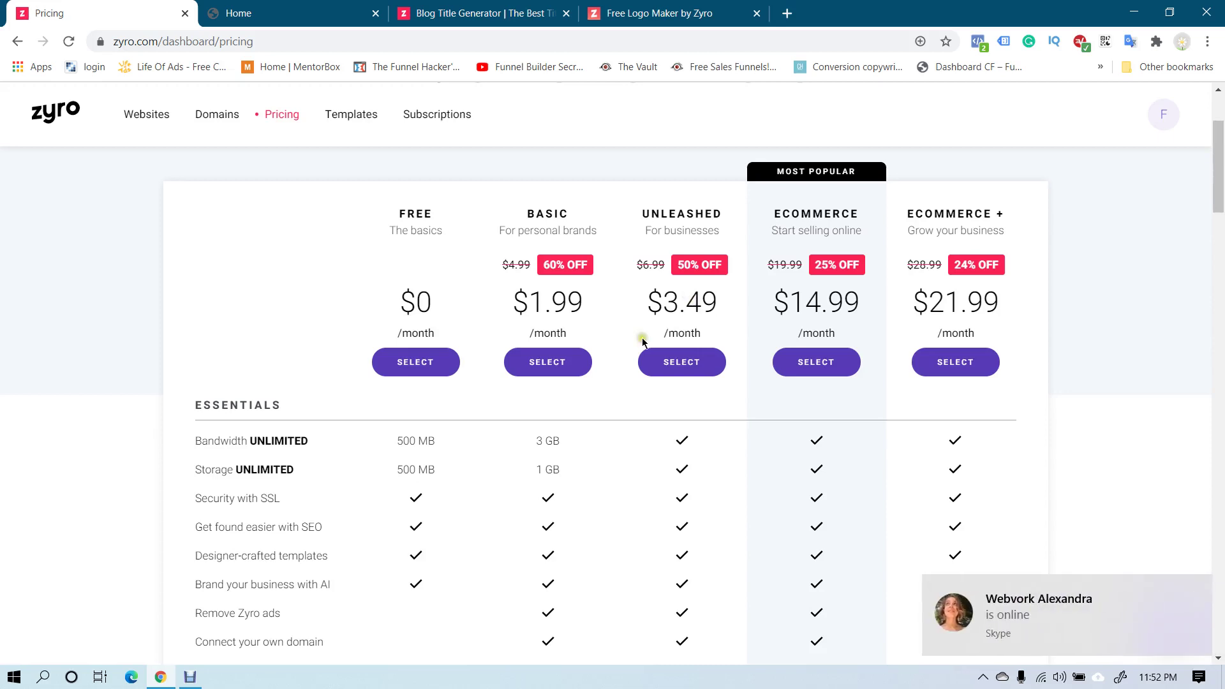
# Step: Switch to Windows Calculator, multiply the Unleashed plan's monthly price of 3.49 by 12, and return to the Pricing page in Chrome
pyautogui.click(42, 680)
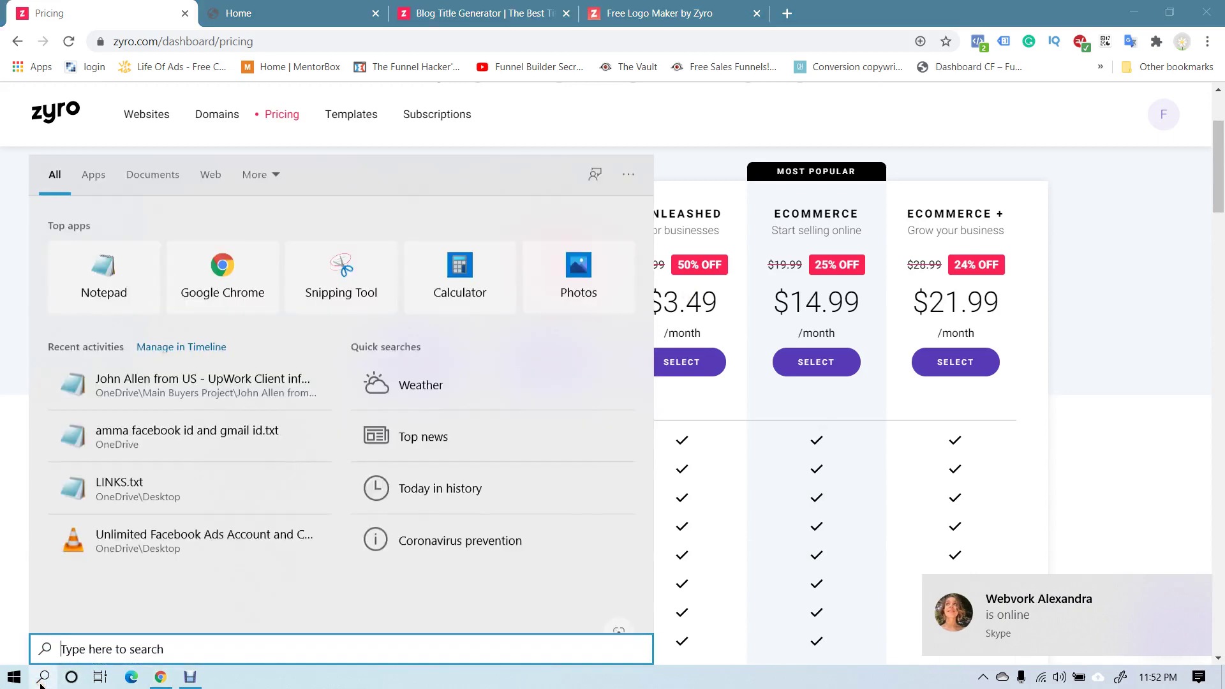
pyautogui.write('calc')
pyautogui.press('Return')
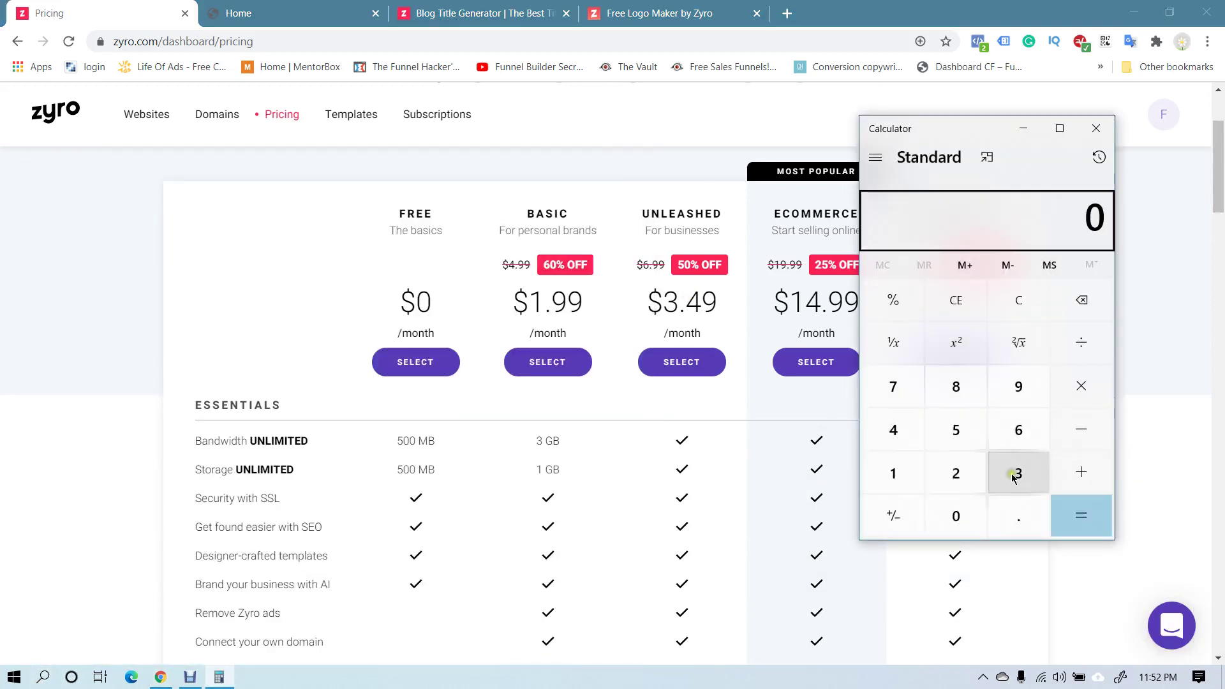
pyautogui.click(1014, 477)
pyautogui.click(1017, 514)
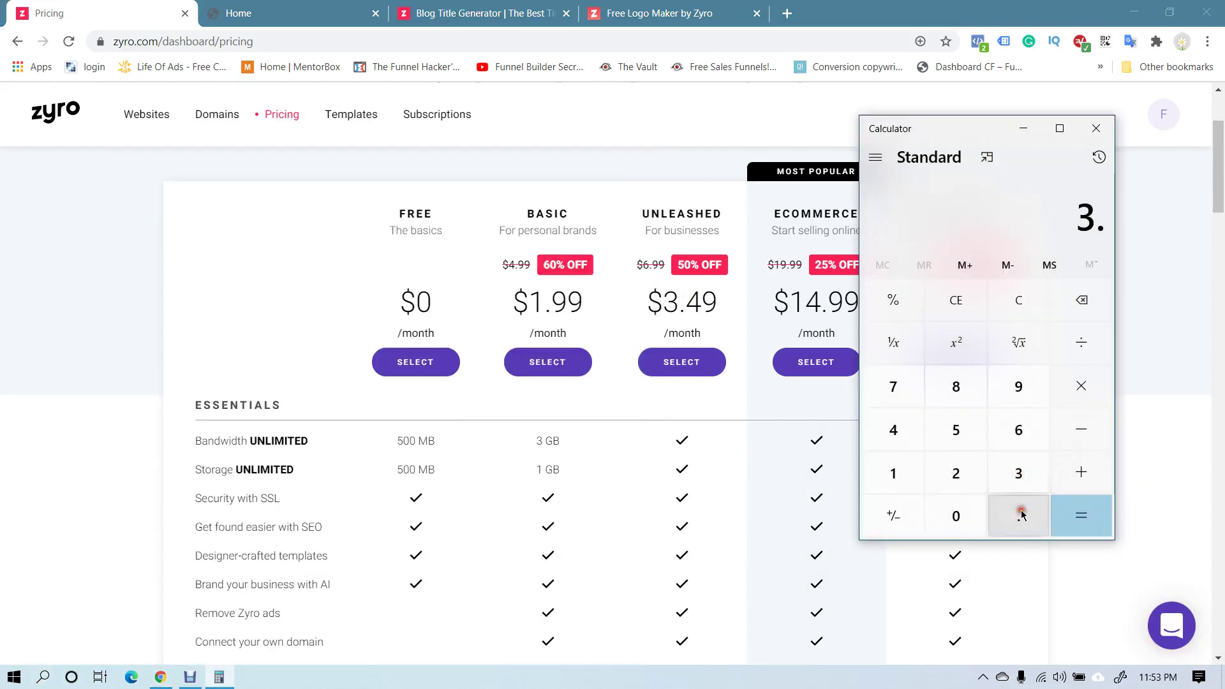
pyautogui.click(907, 431)
pyautogui.click(1014, 387)
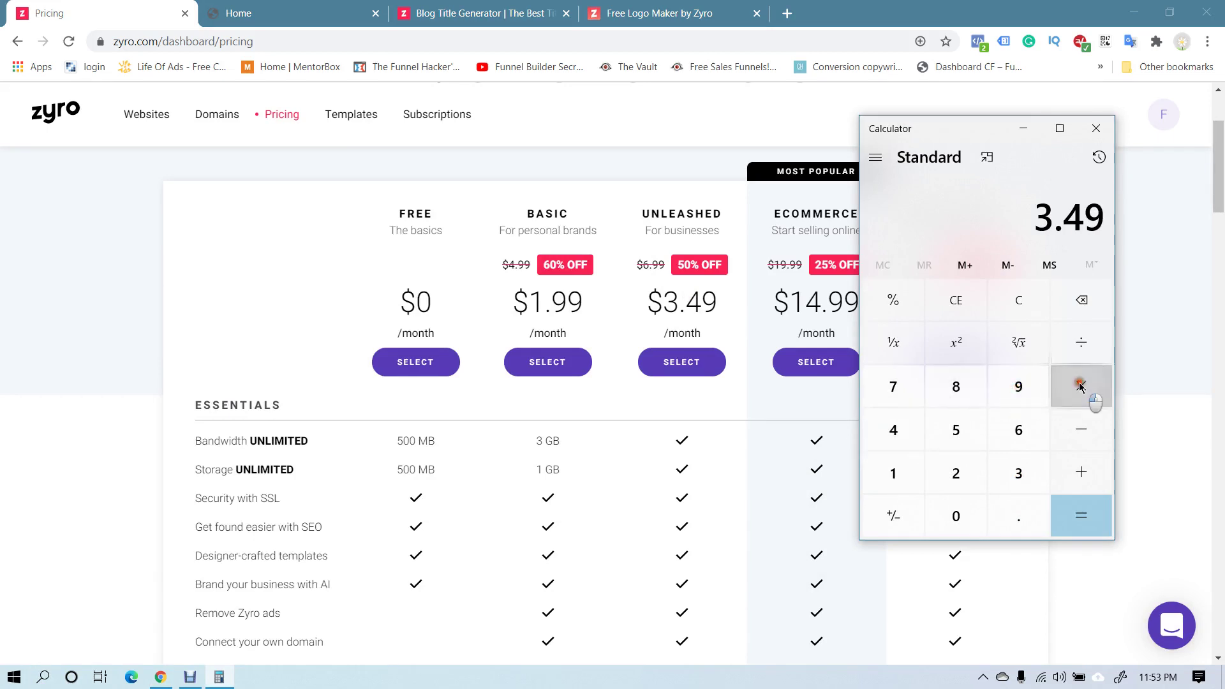
pyautogui.click(1080, 386)
pyautogui.click(917, 484)
pyautogui.click(957, 475)
pyautogui.click(1083, 510)
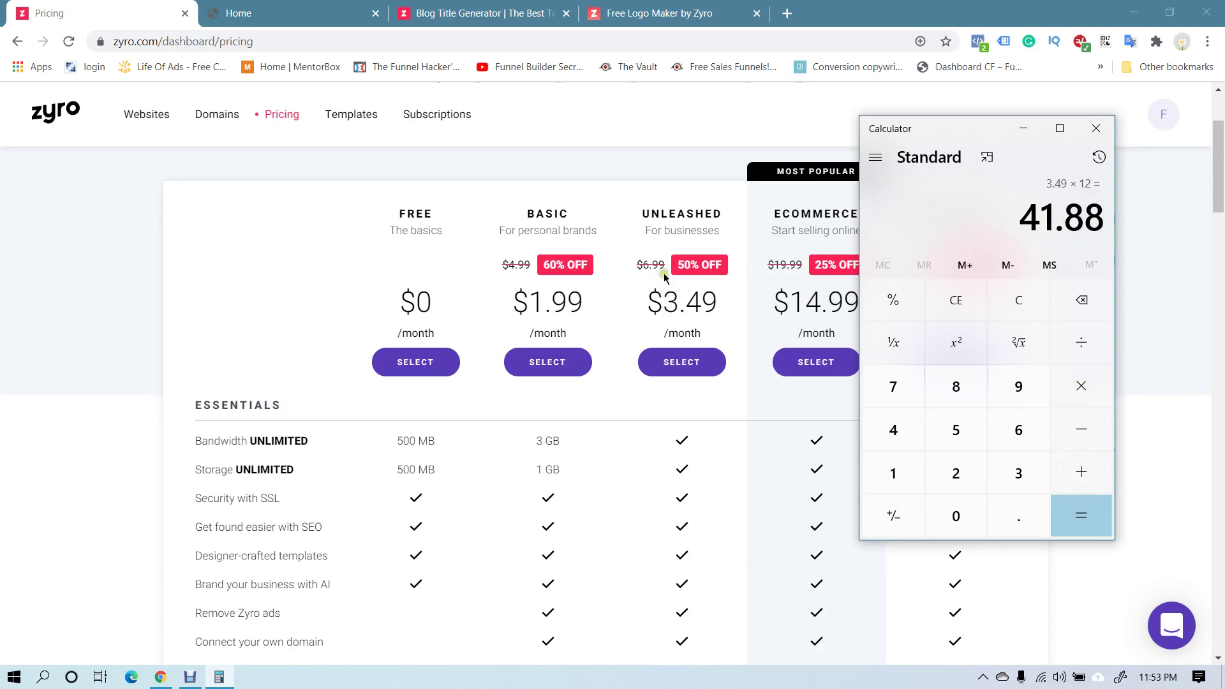
pyautogui.click(2, 393)
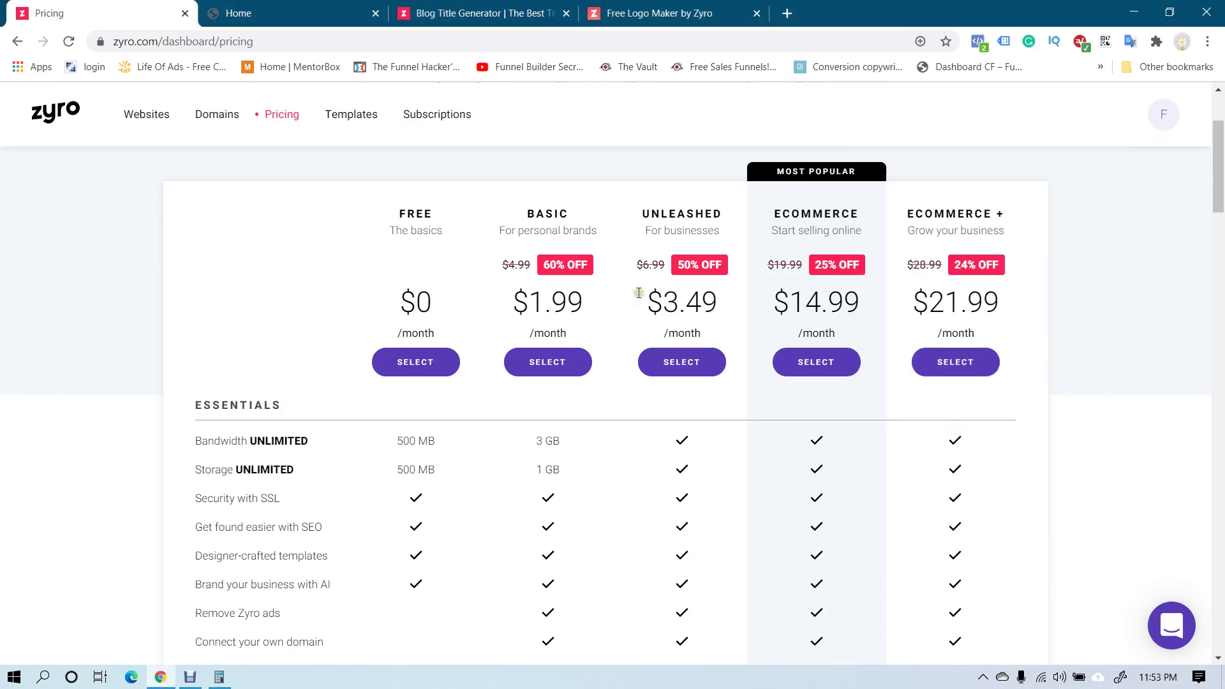
# Step: Compare the monthly prices of the Ecommerce and Ecommerce + plans on the Pricing page
pyautogui.scroll(-12, 828, 330)
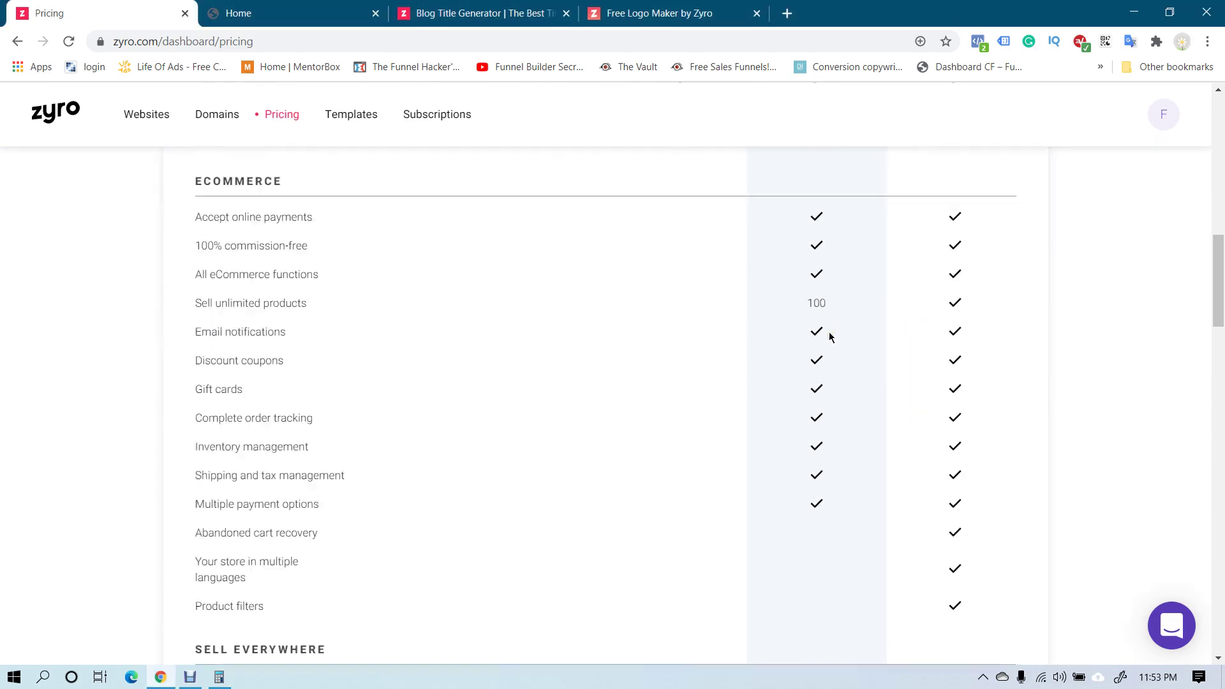
pyautogui.scroll(8, 830, 337)
pyautogui.scroll(10, 830, 337)
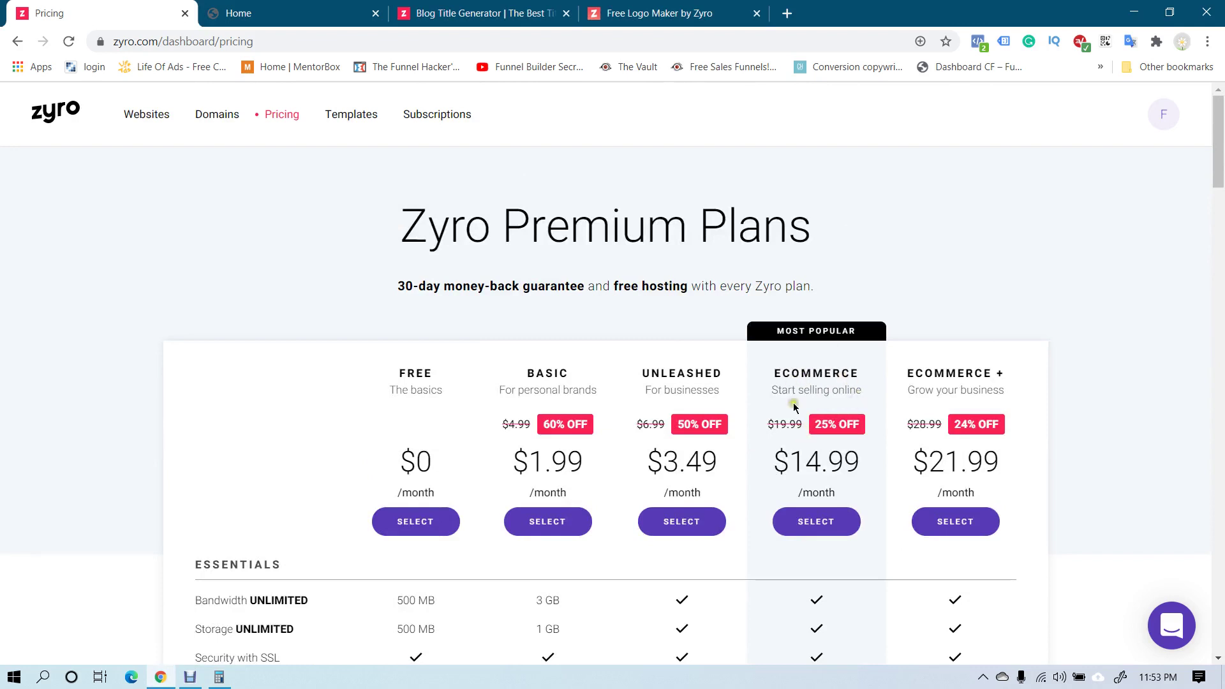
pyautogui.moveTo(795, 471); pyautogui.dragTo(858, 461)
pyautogui.click(845, 461)
pyautogui.scroll(-3, 845, 461)
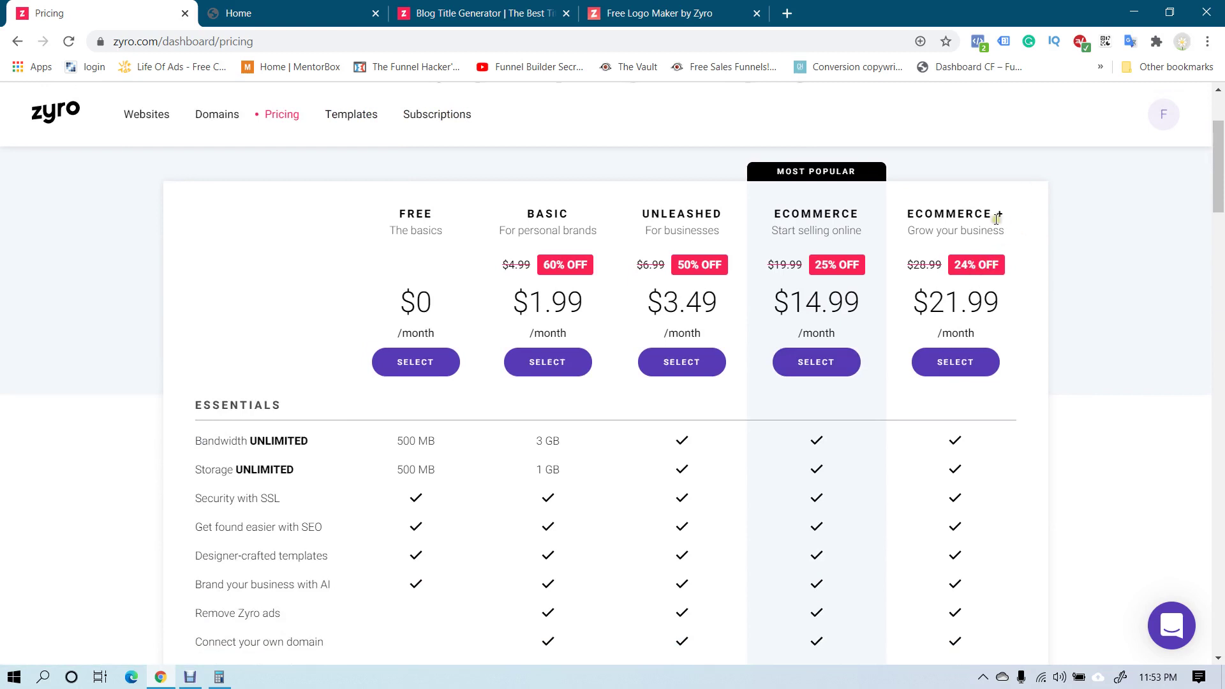
pyautogui.scroll(-2, 889, 369)
pyautogui.scroll(2, 1001, 257)
pyautogui.moveTo(917, 302); pyautogui.dragTo(1011, 301)
pyautogui.click(995, 302)
pyautogui.moveTo(919, 305); pyautogui.dragTo(1004, 307)
pyautogui.click(1016, 317)
pyautogui.scroll(-1, 1010, 312)
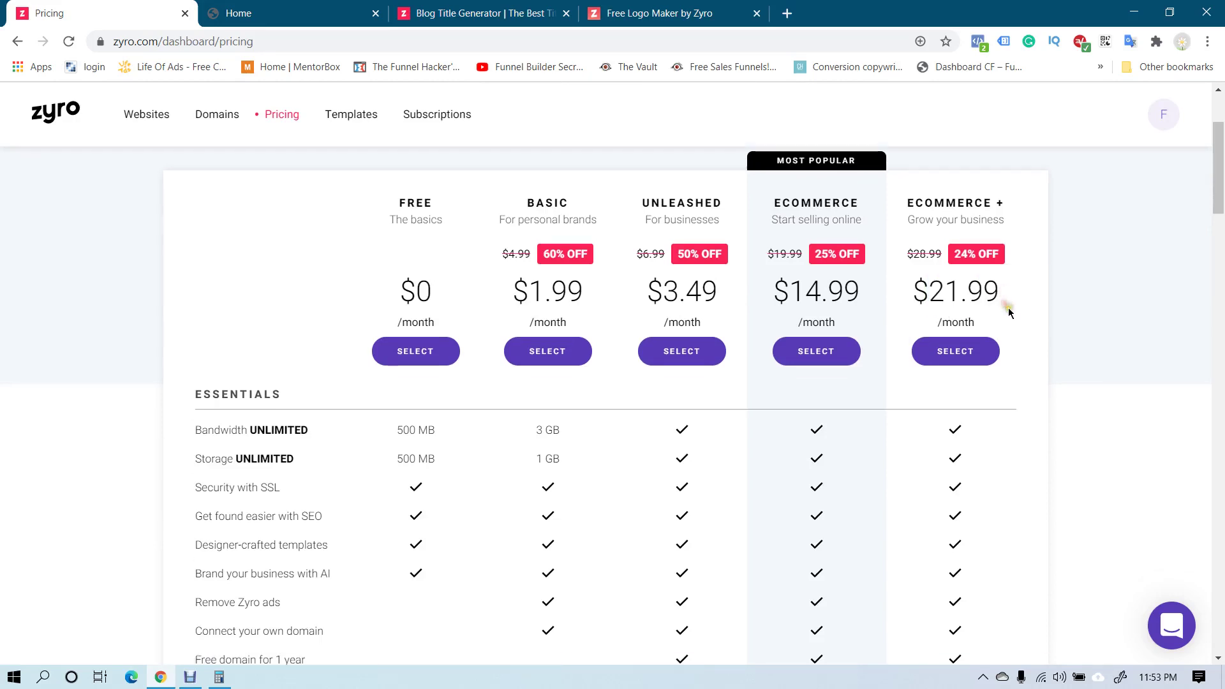
# Step: Examine the Ecommerce and Sell Everywhere features of the two store plans, then the premium benefits further down the page
pyautogui.scroll(-15, 1008, 312)
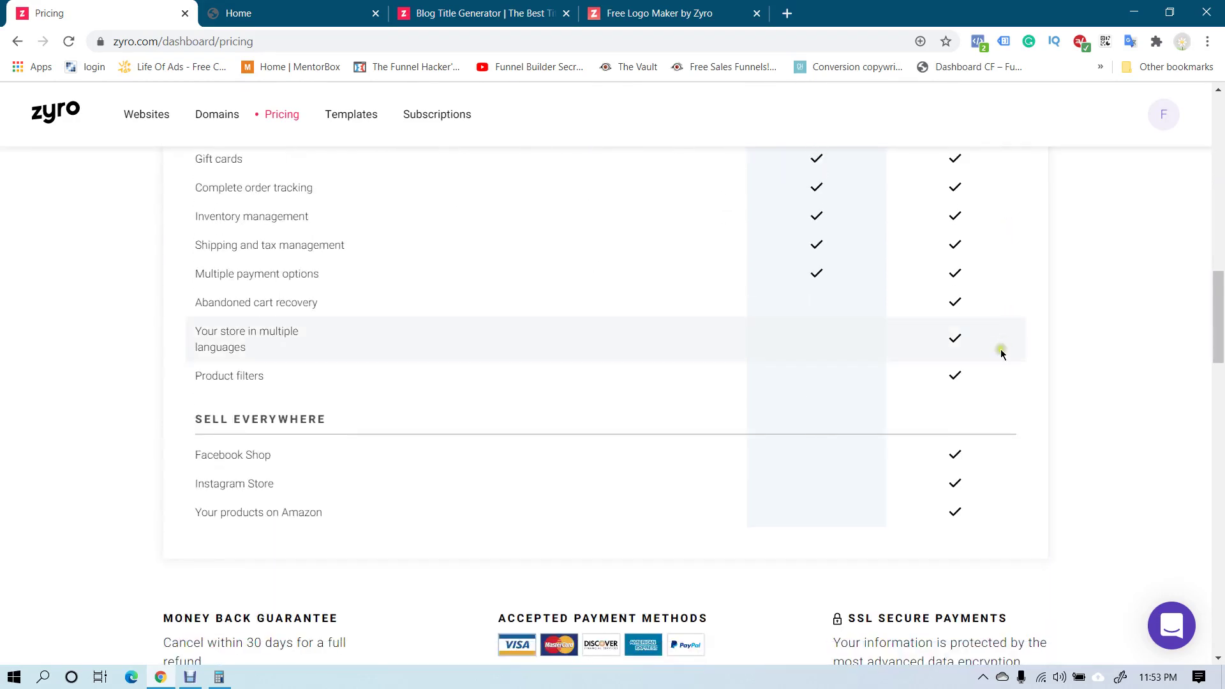
pyautogui.scroll(-1, 1000, 354)
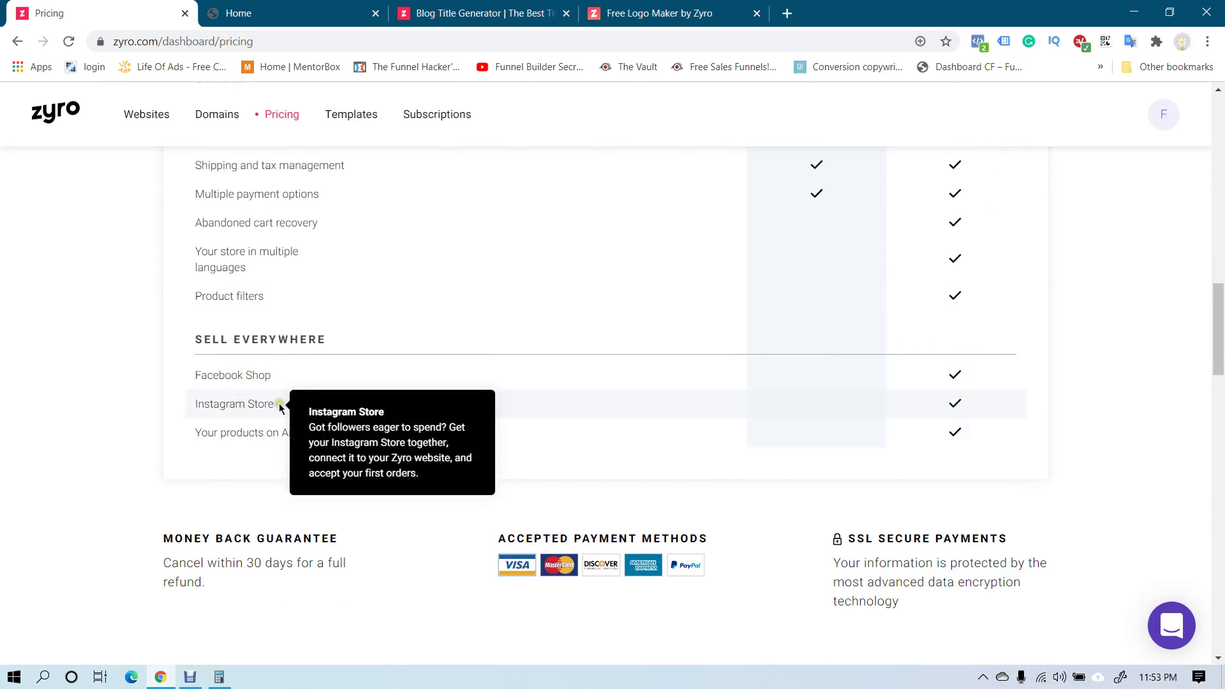
pyautogui.click(304, 413)
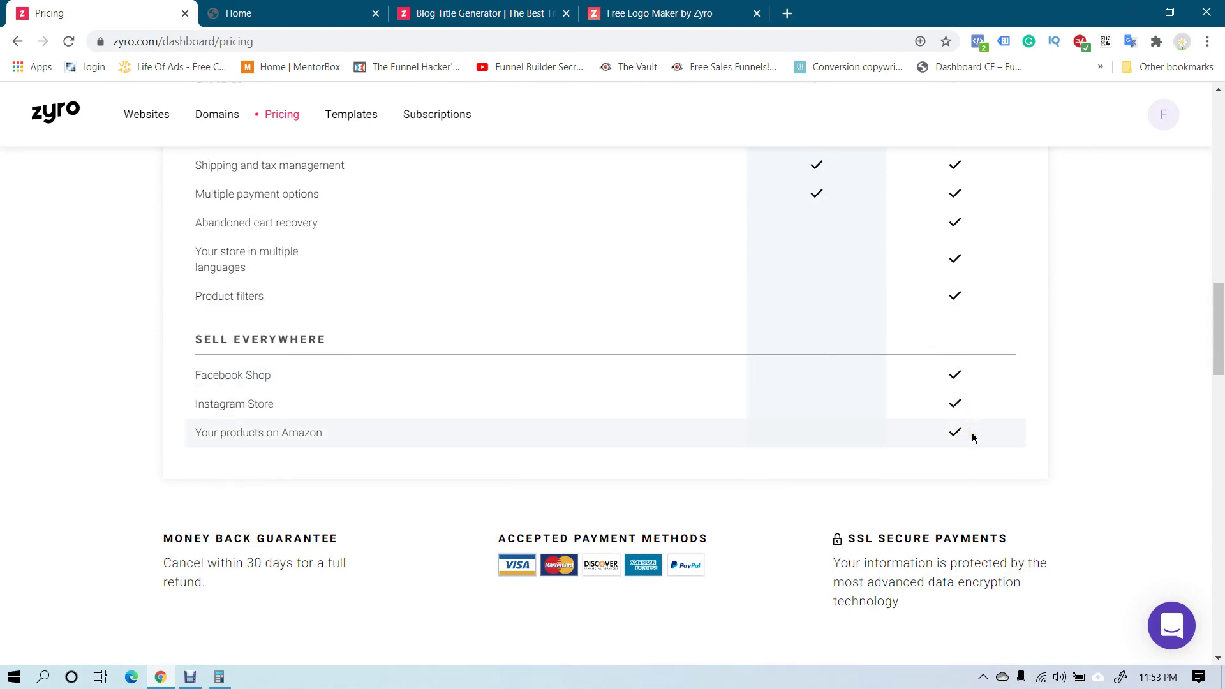
pyautogui.scroll(1, 973, 437)
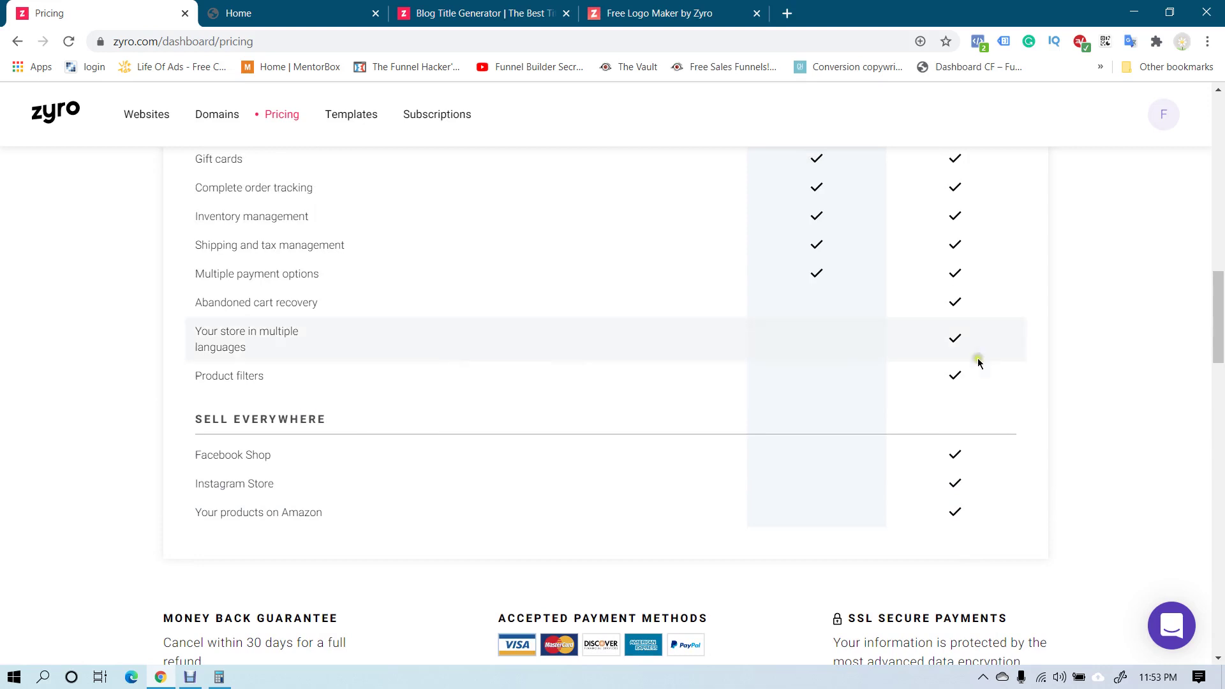
pyautogui.moveTo(258, 350)
pyautogui.scroll(1, 979, 332)
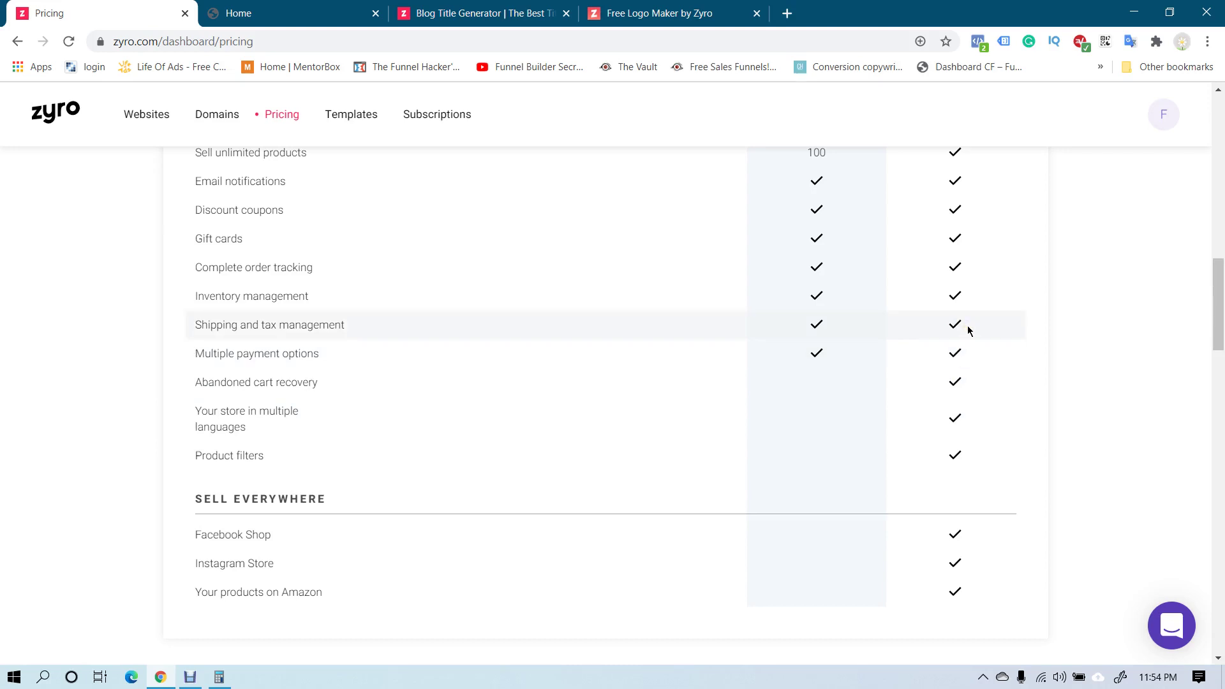
pyautogui.scroll(3, 968, 331)
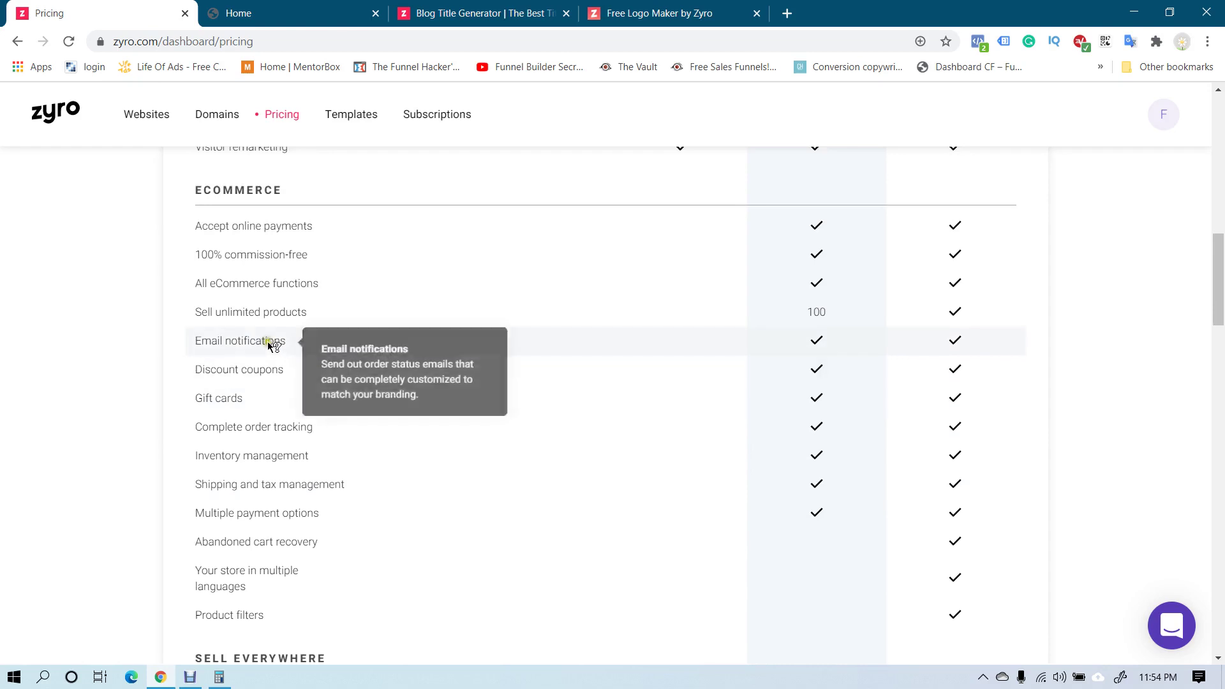
pyautogui.moveTo(241, 313)
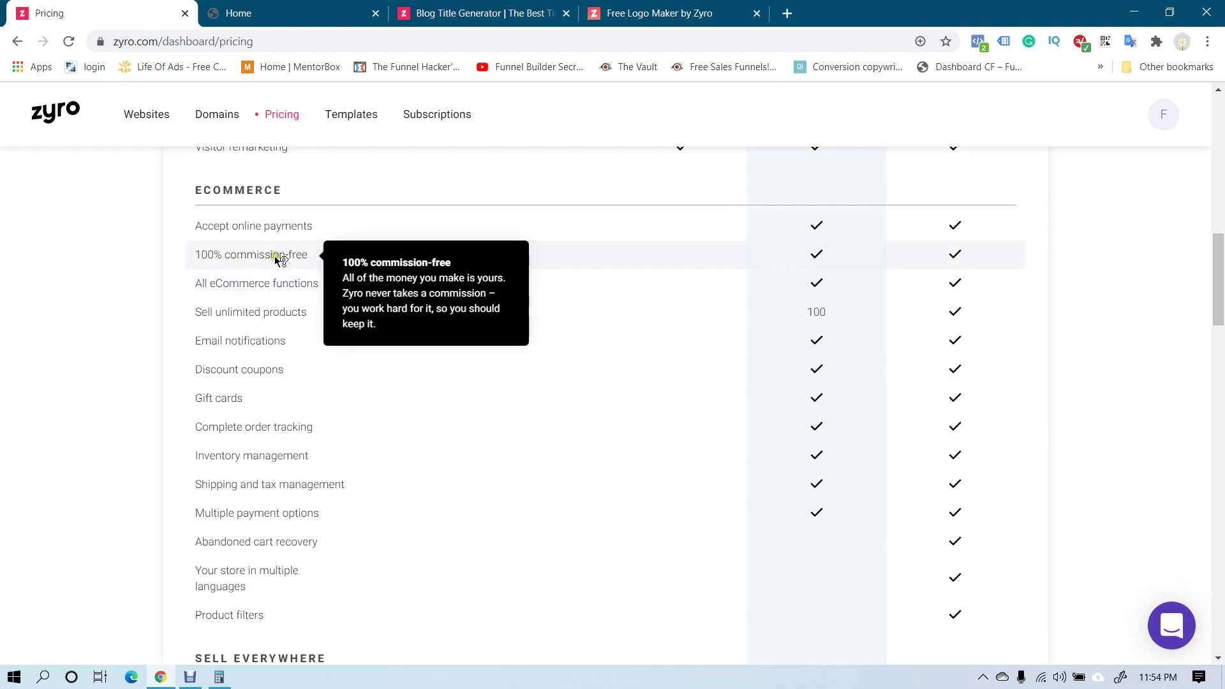
pyautogui.scroll(5, 309, 312)
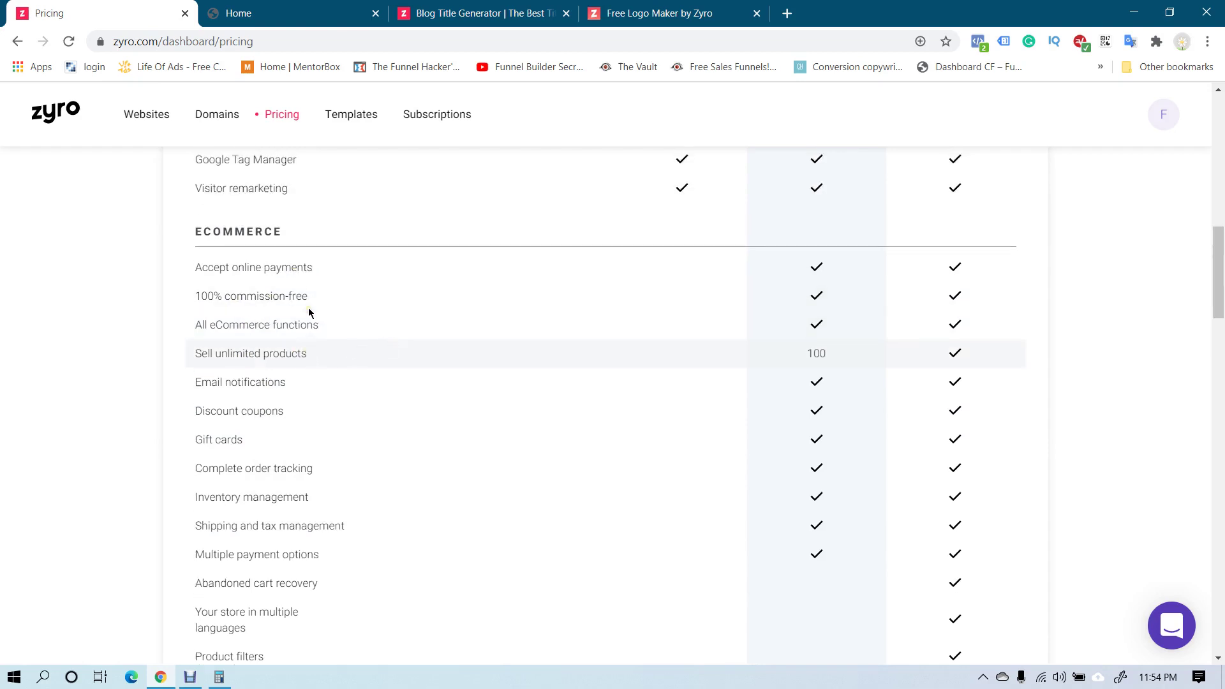
pyautogui.scroll(-18, 309, 313)
pyautogui.scroll(-5, 308, 313)
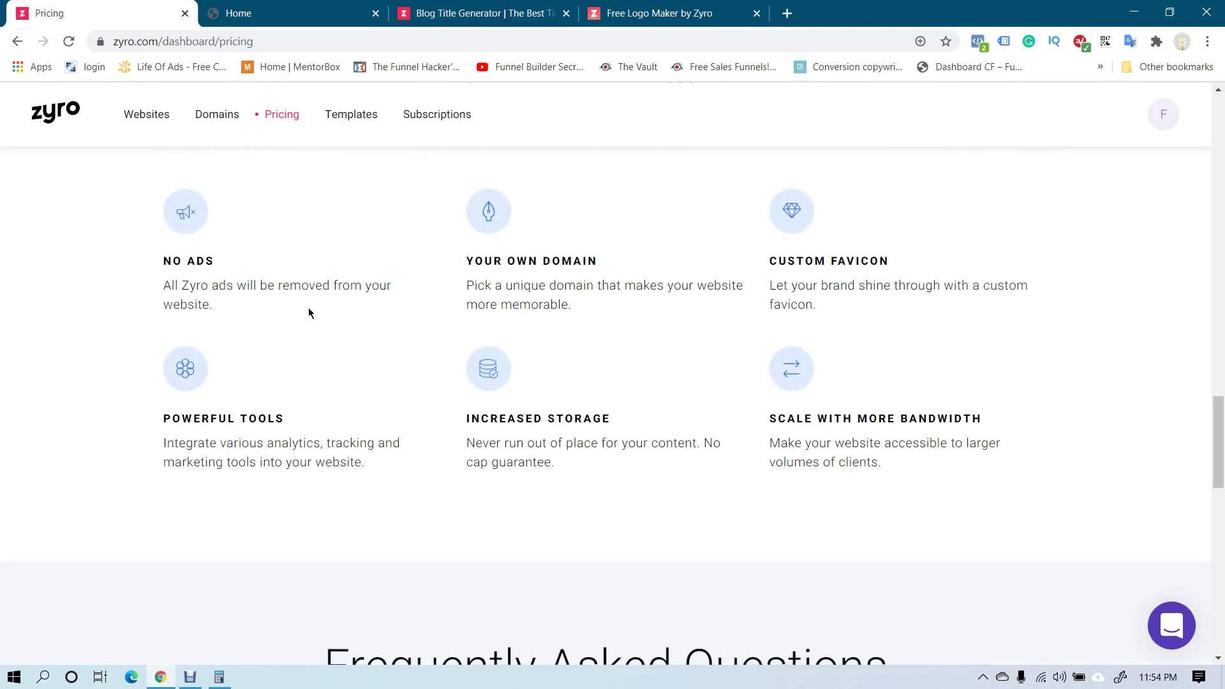
pyautogui.scroll(10, 309, 313)
pyautogui.scroll(15, 309, 313)
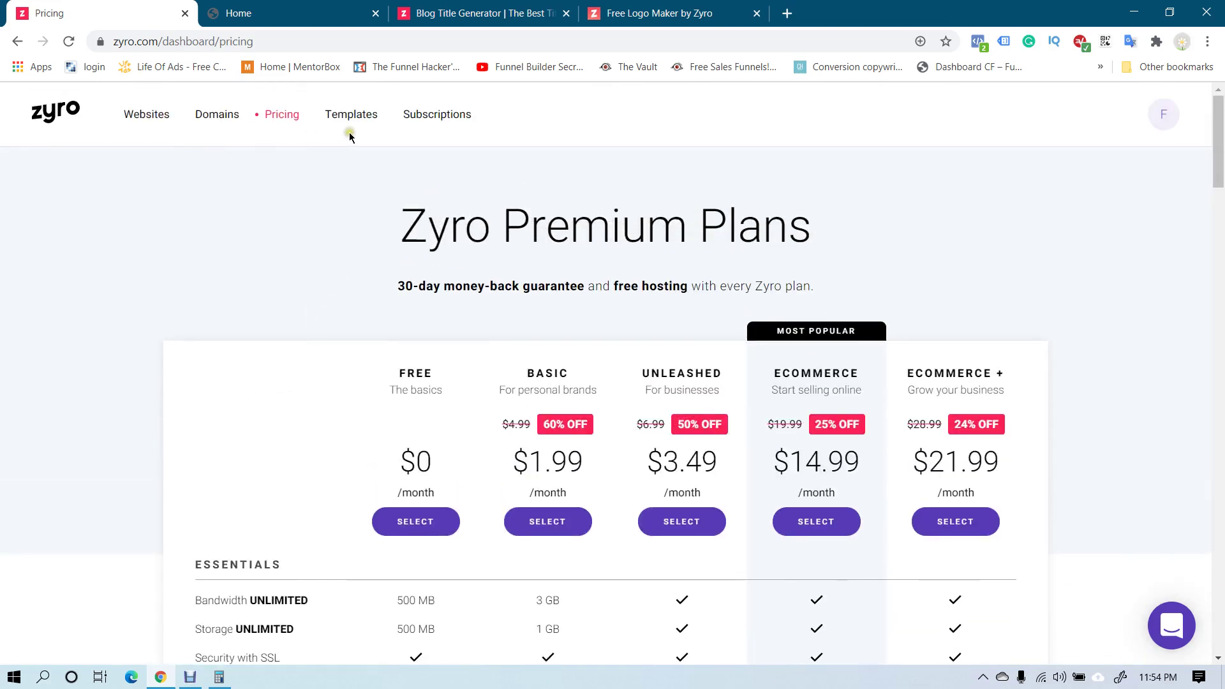
# Step: Look at the template gallery and close it to return to the Websites dashboard
pyautogui.click(344, 116)
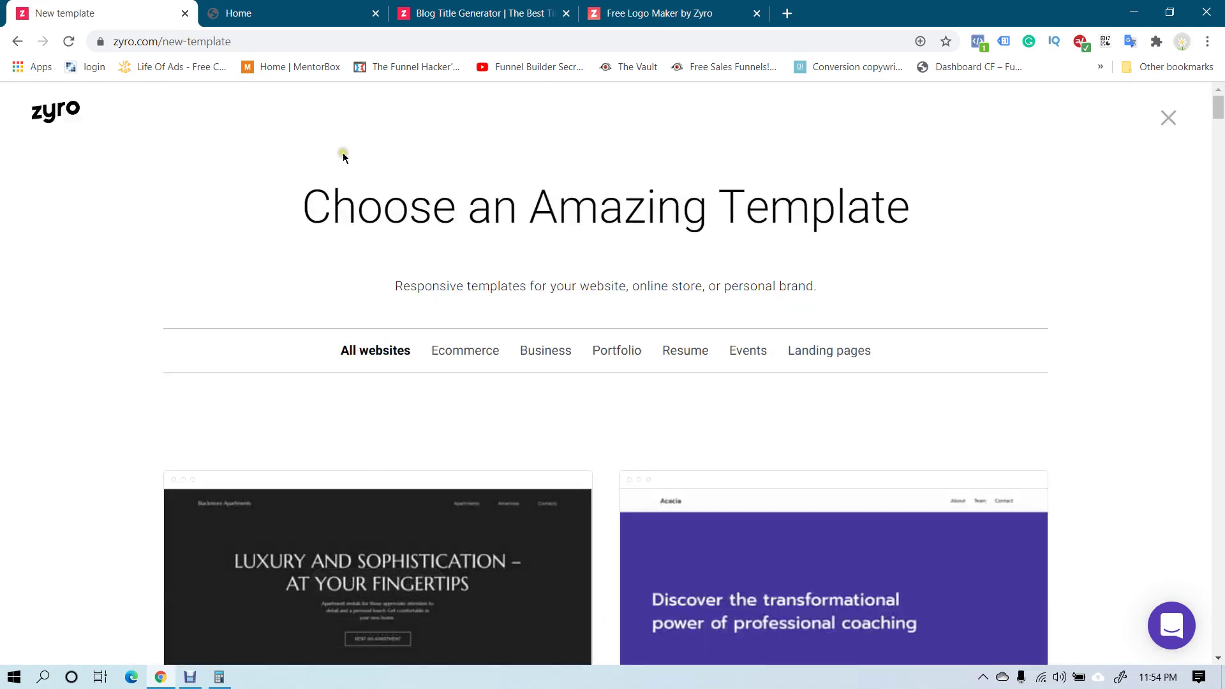
pyautogui.click(1168, 119)
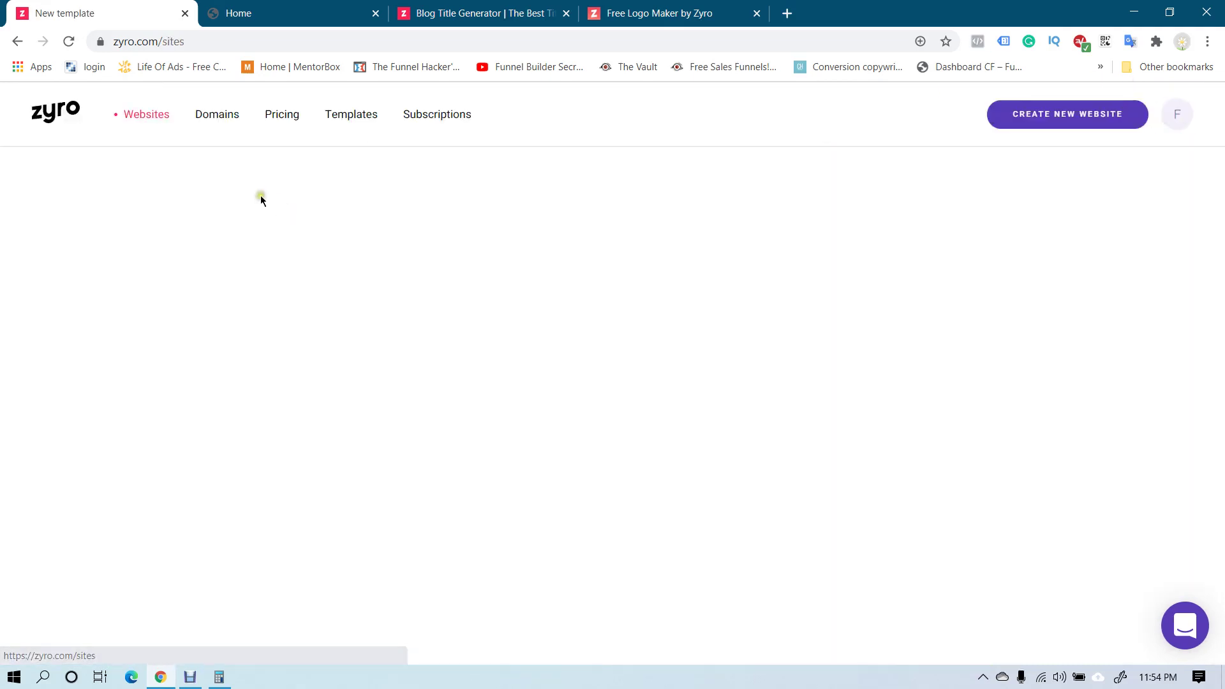
pyautogui.click(131, 116)
# Step: Open the Tangier website's general settings and launch its live site in a new browser tab, returning to the settings
pyautogui.moveTo(261, 348)
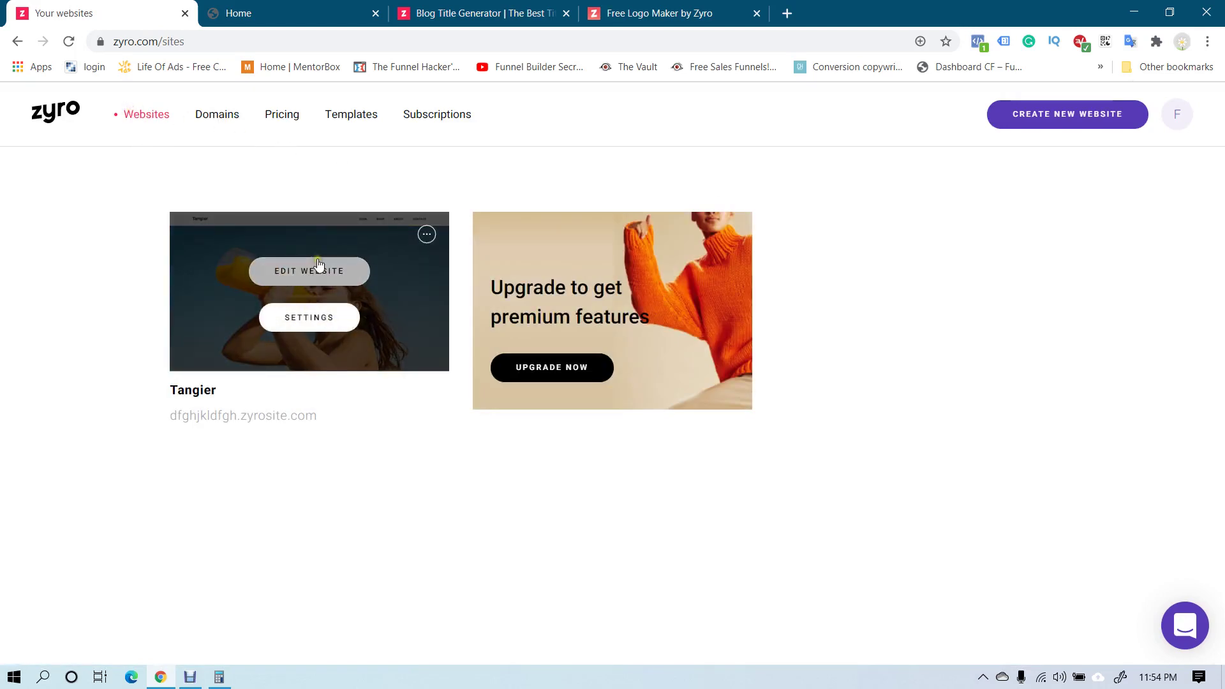
pyautogui.click(425, 235)
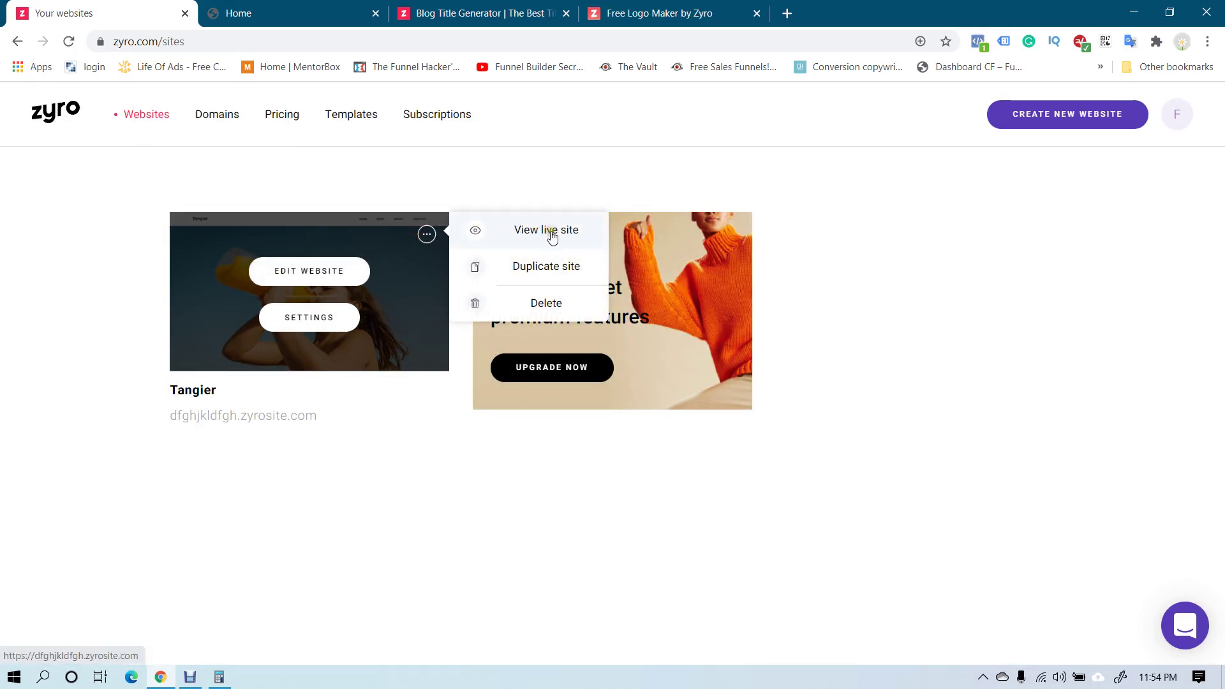
pyautogui.click(539, 304)
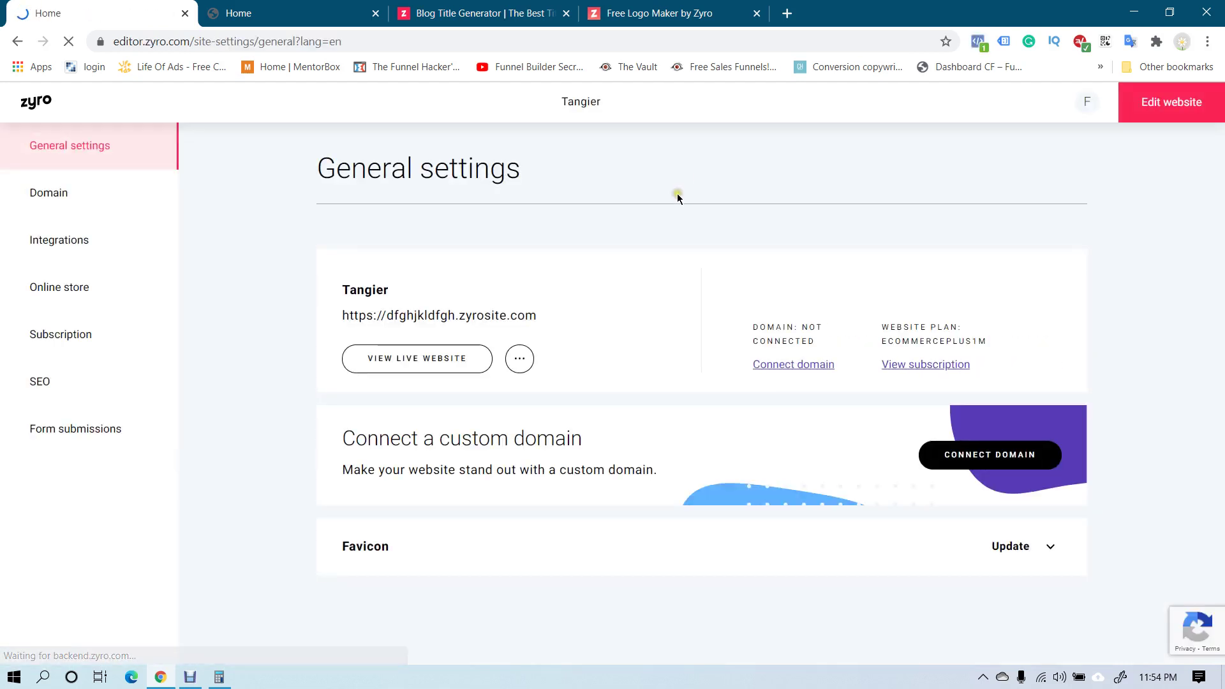
pyautogui.click(439, 316)
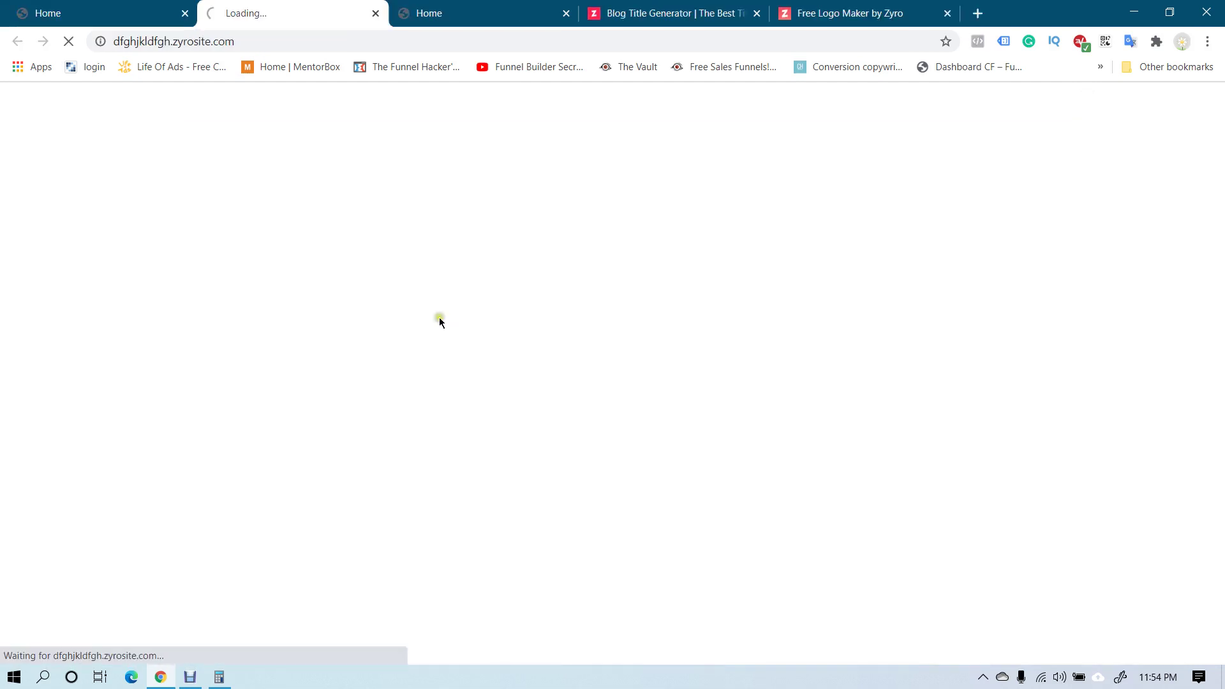
pyautogui.click(143, 14)
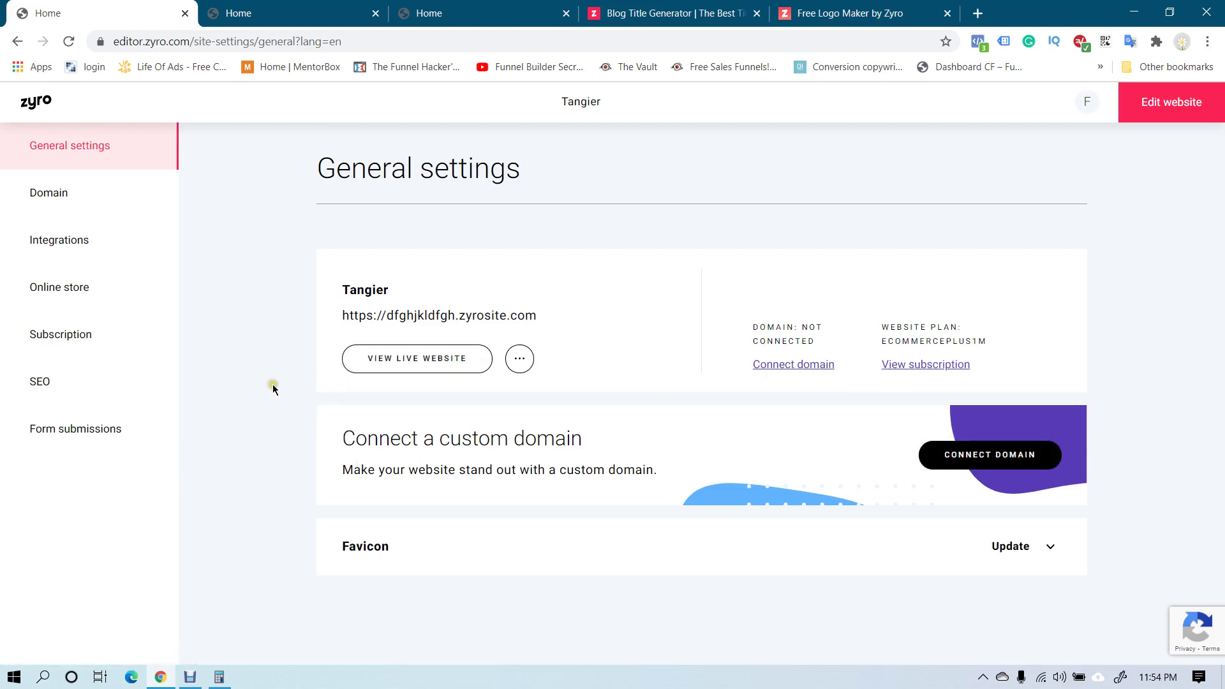
# Step: Review the Tangier site's SEO page list and its Form submissions settings
pyautogui.click(53, 386)
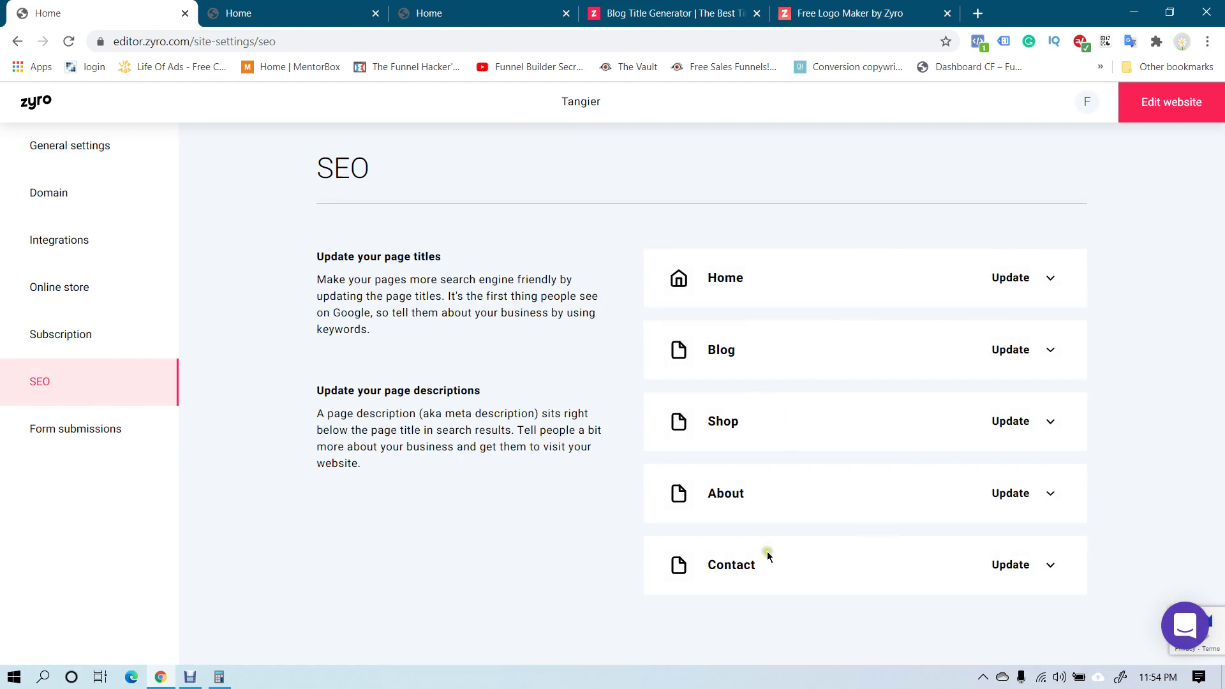
pyautogui.click(94, 436)
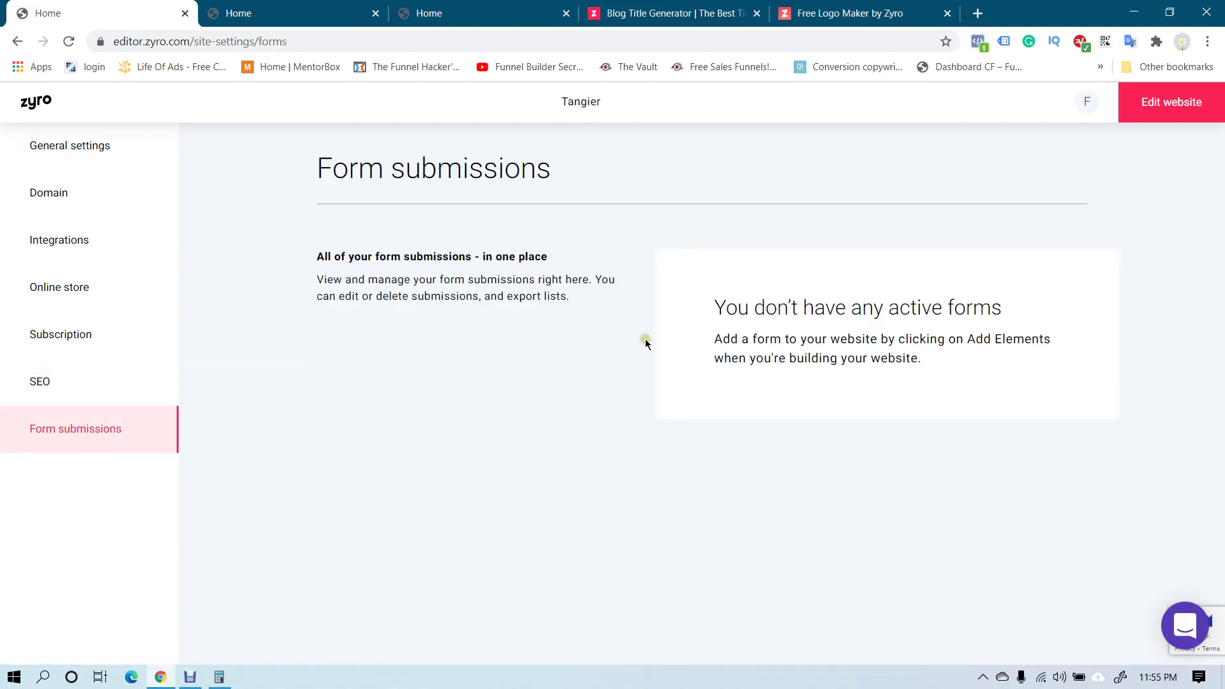
pyautogui.moveTo(739, 339); pyautogui.dragTo(984, 281)
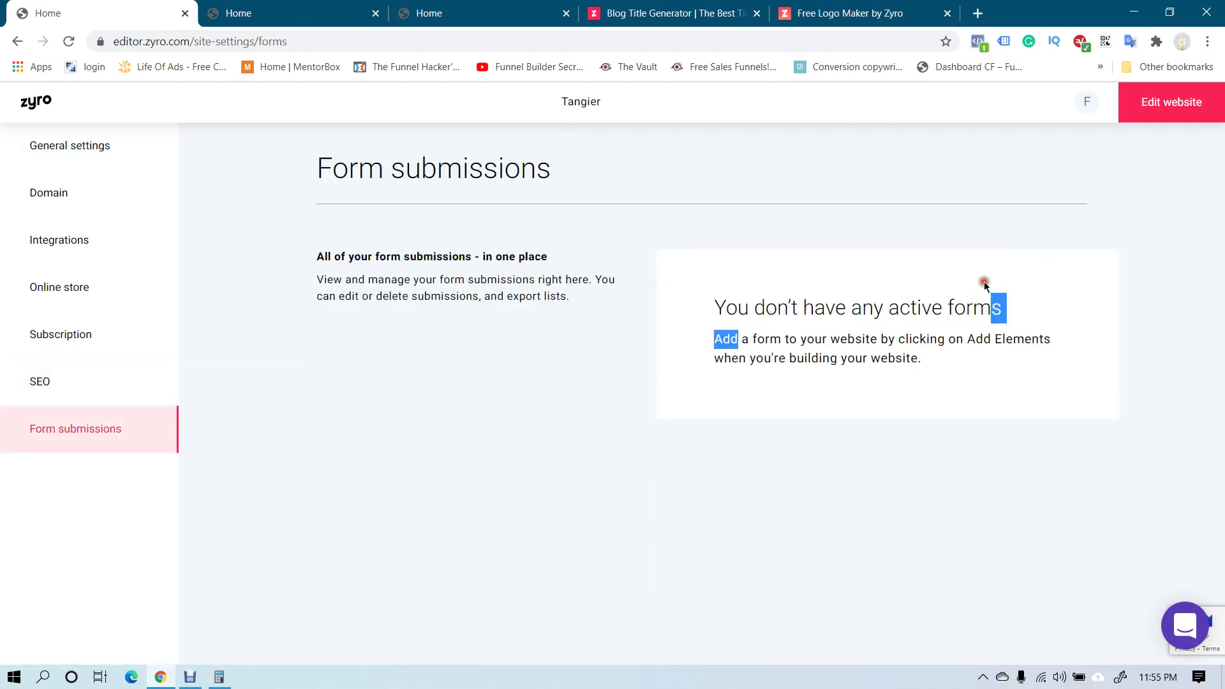
pyautogui.click(702, 362)
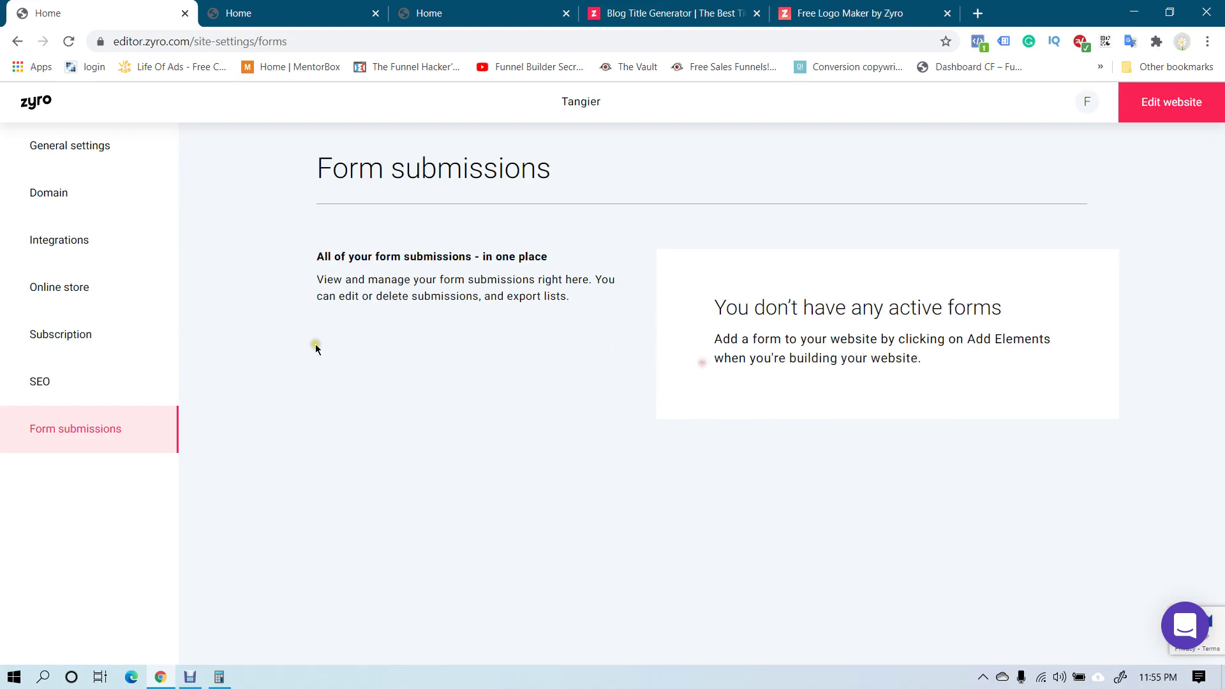
# Step: Review the site's Subscription, Online store, Integrations and Domain settings
pyautogui.click(78, 333)
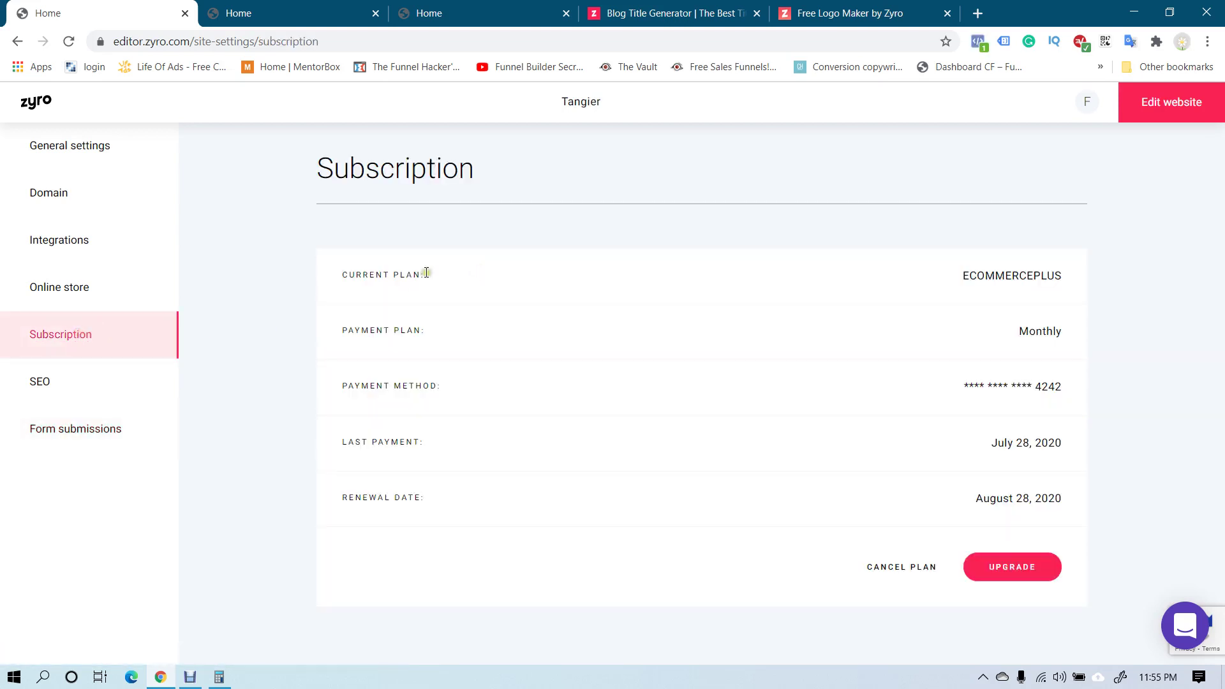
pyautogui.click(77, 280)
pyautogui.scroll(-2, 508, 356)
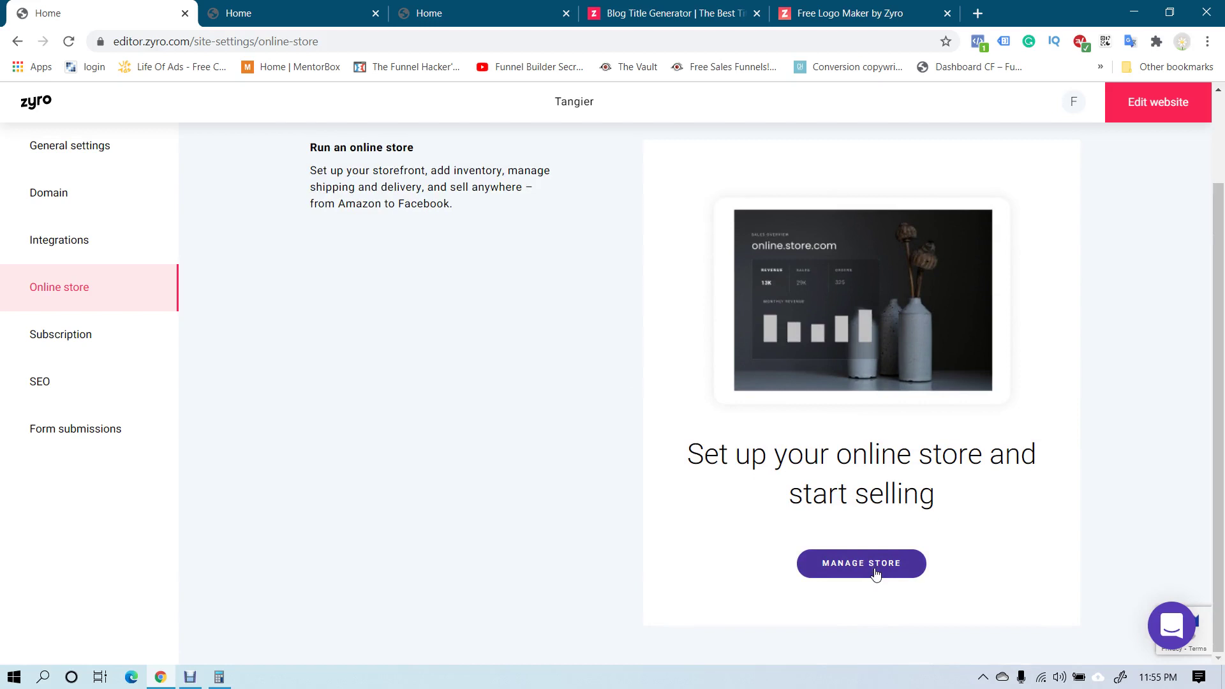
pyautogui.click(67, 253)
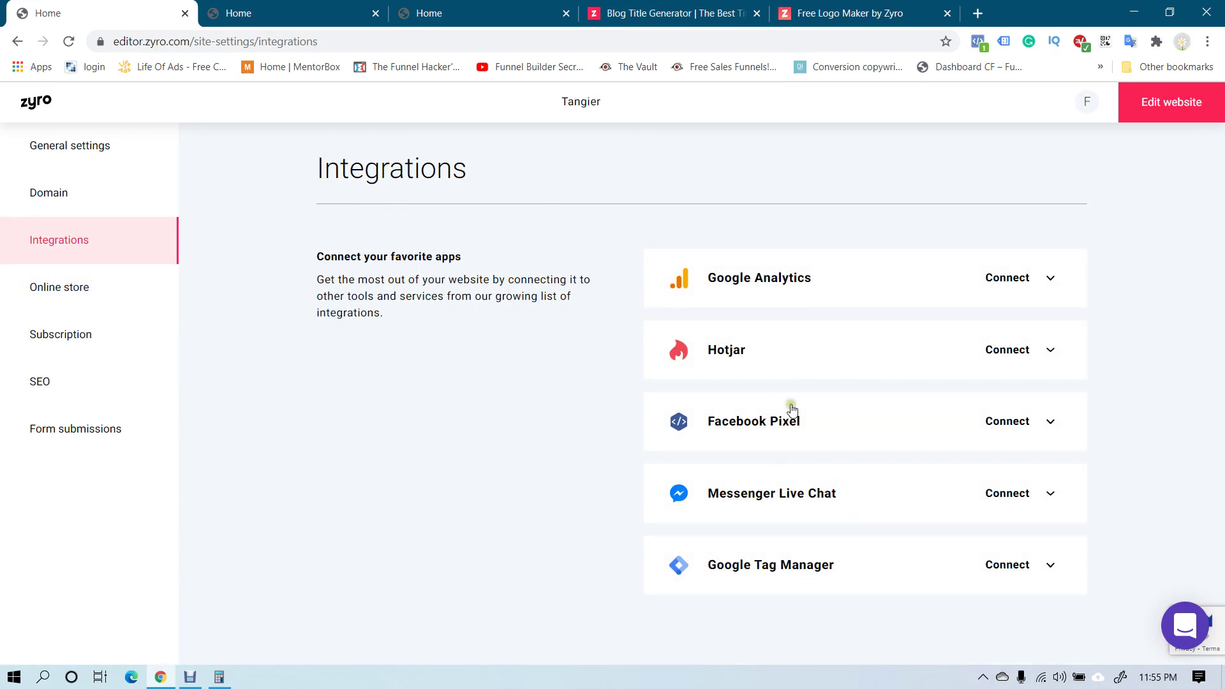
pyautogui.click(102, 207)
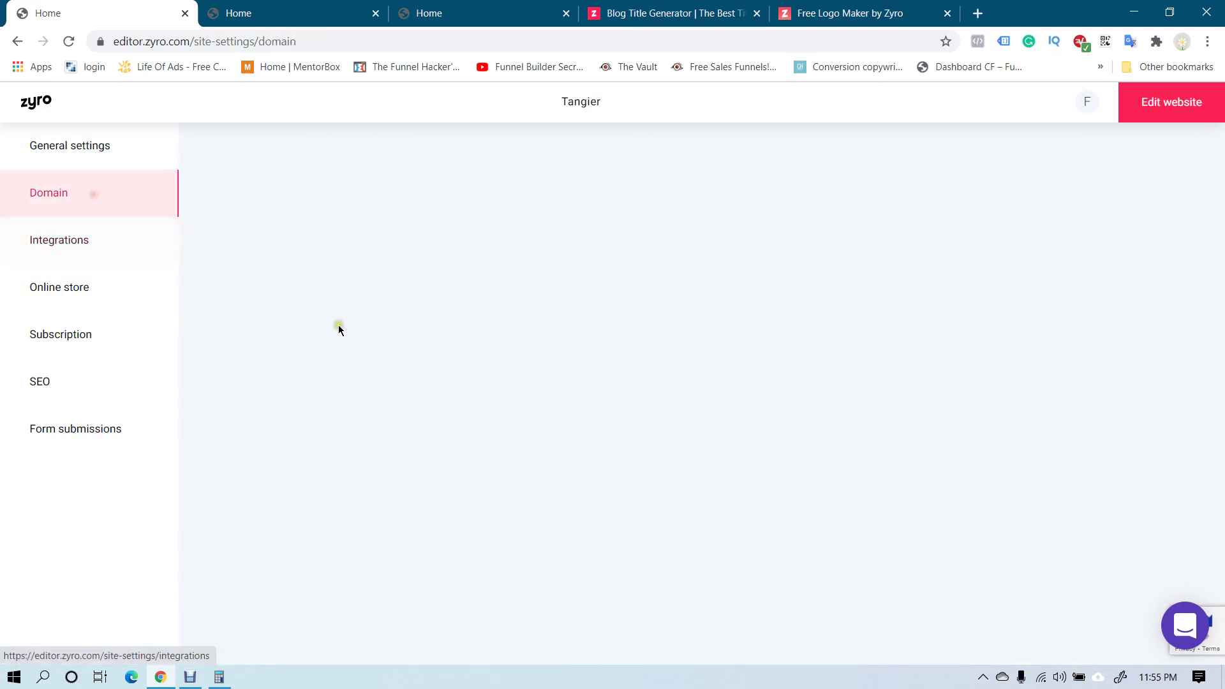
# Step: Look over the site's Domain settings and return to the General settings
pyautogui.scroll(-2, 688, 330)
pyautogui.scroll(2, 687, 332)
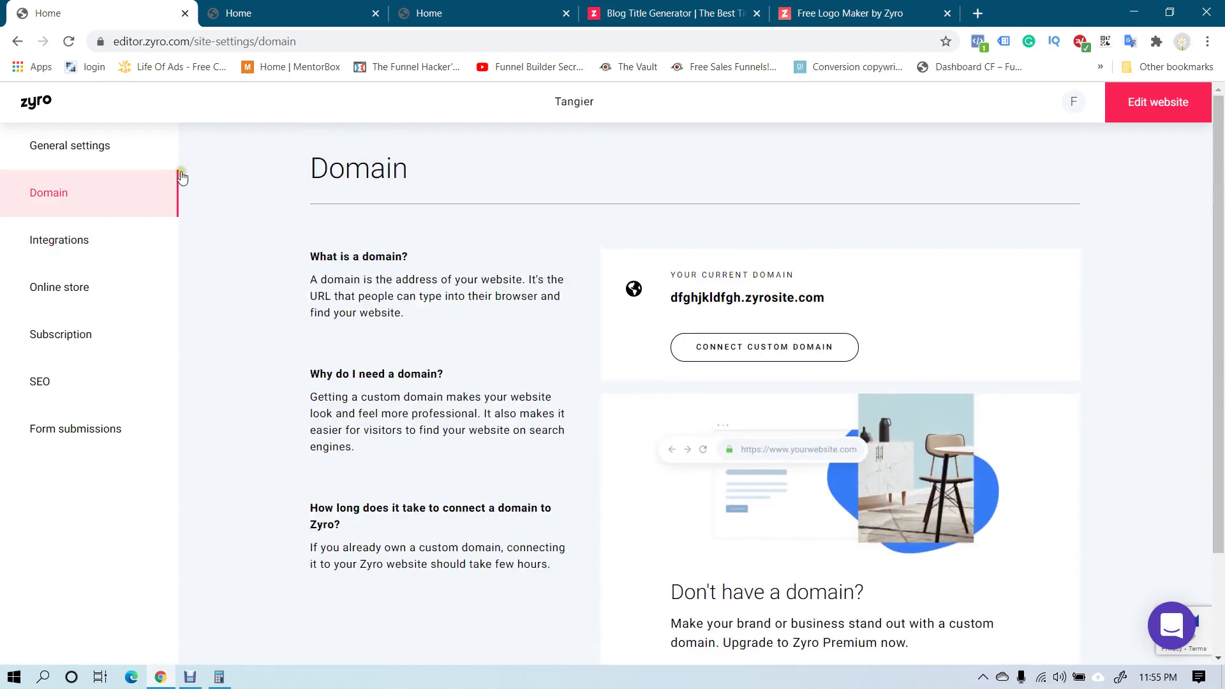
pyautogui.click(82, 150)
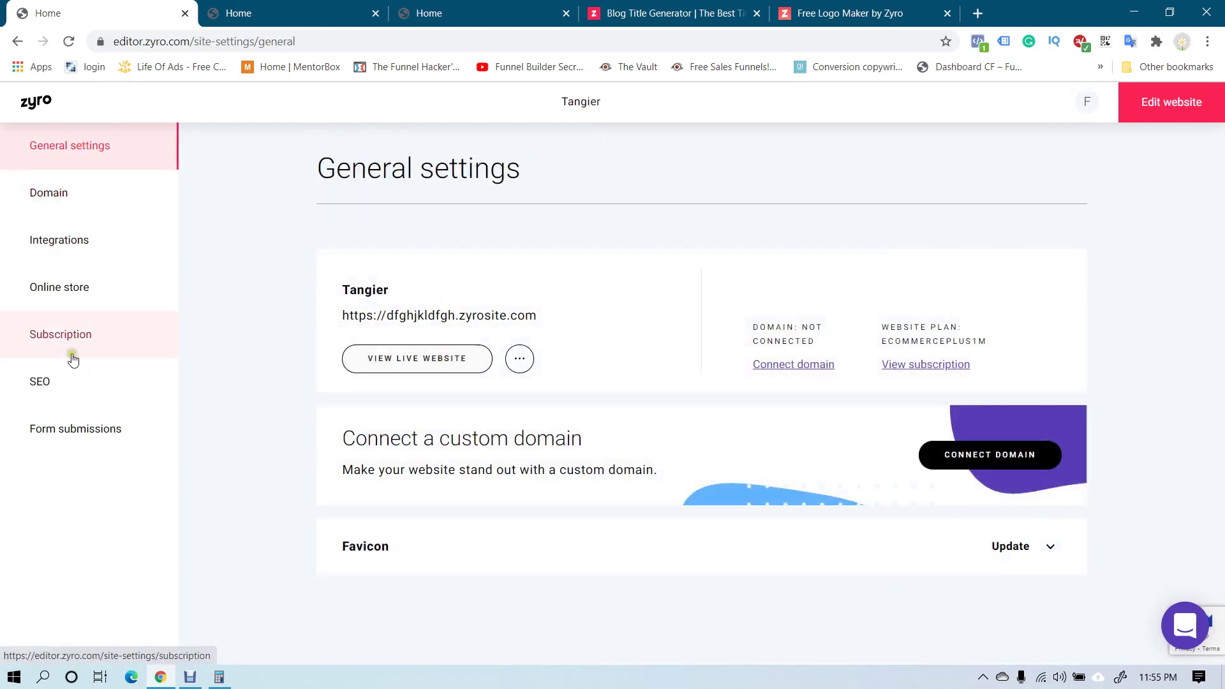
# Step: Open the store management dashboard from the site's Online store settings
pyautogui.click(105, 289)
pyautogui.scroll(-2, 707, 455)
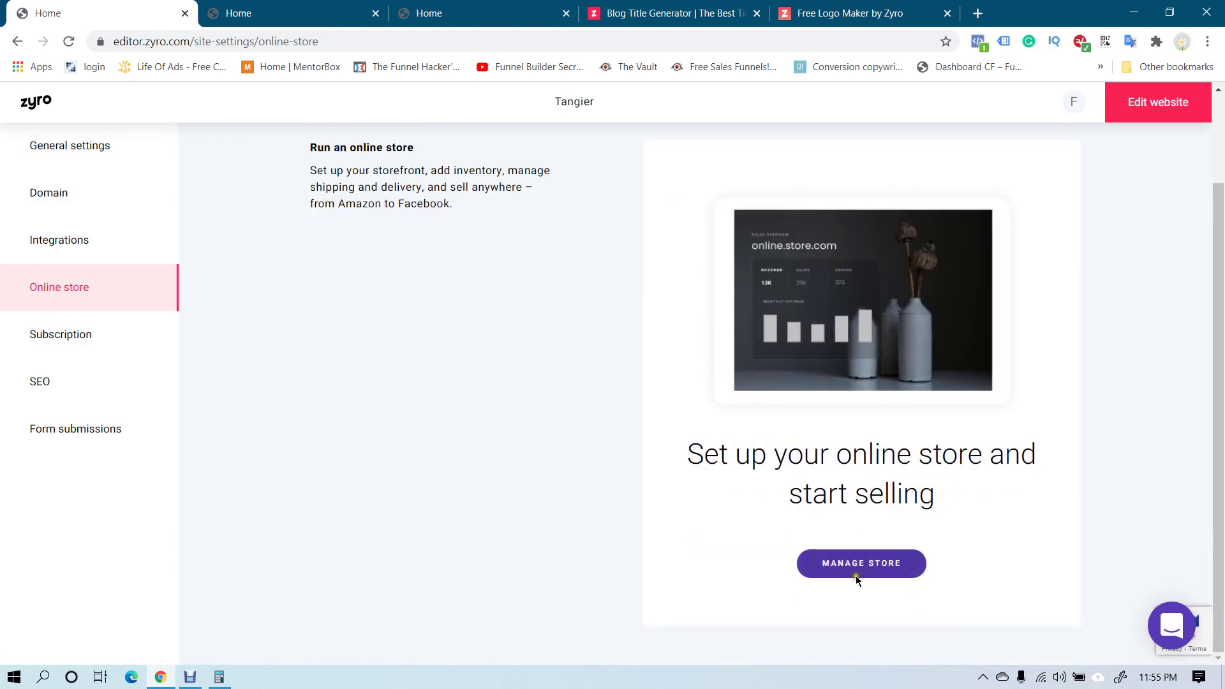
pyautogui.click(886, 570)
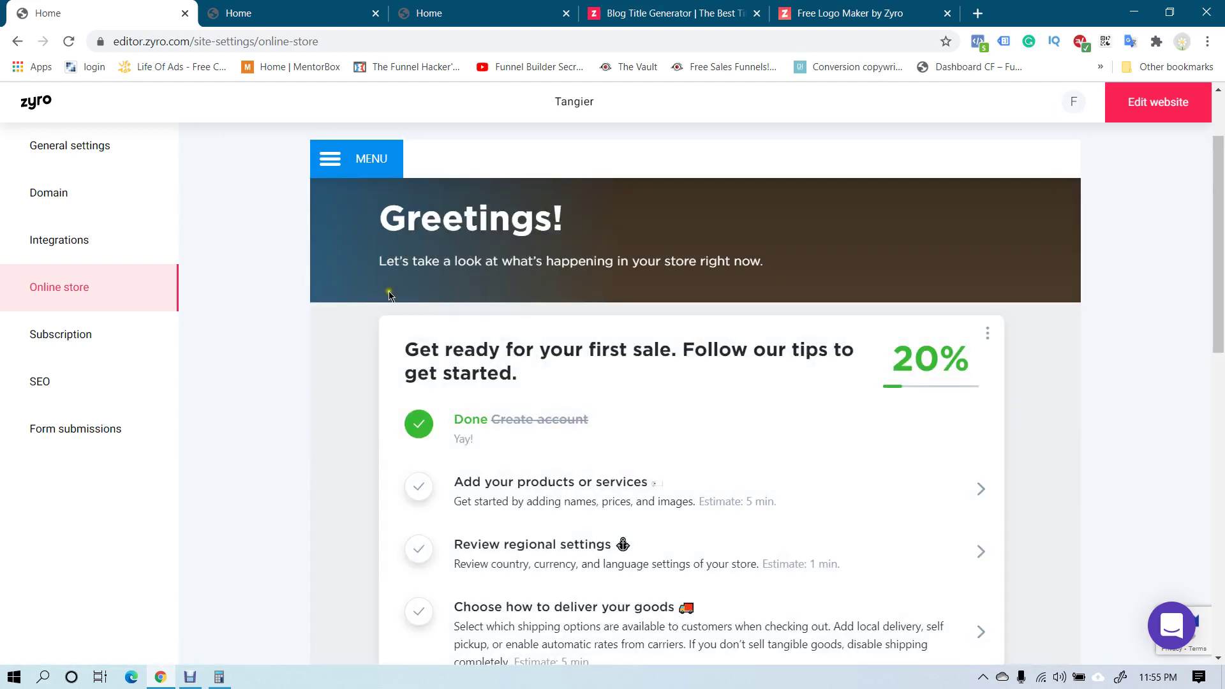
# Step: Review the store dashboard's pre-launch tips, reports section and shortcuts for products and sales channels
pyautogui.scroll(-4, 389, 295)
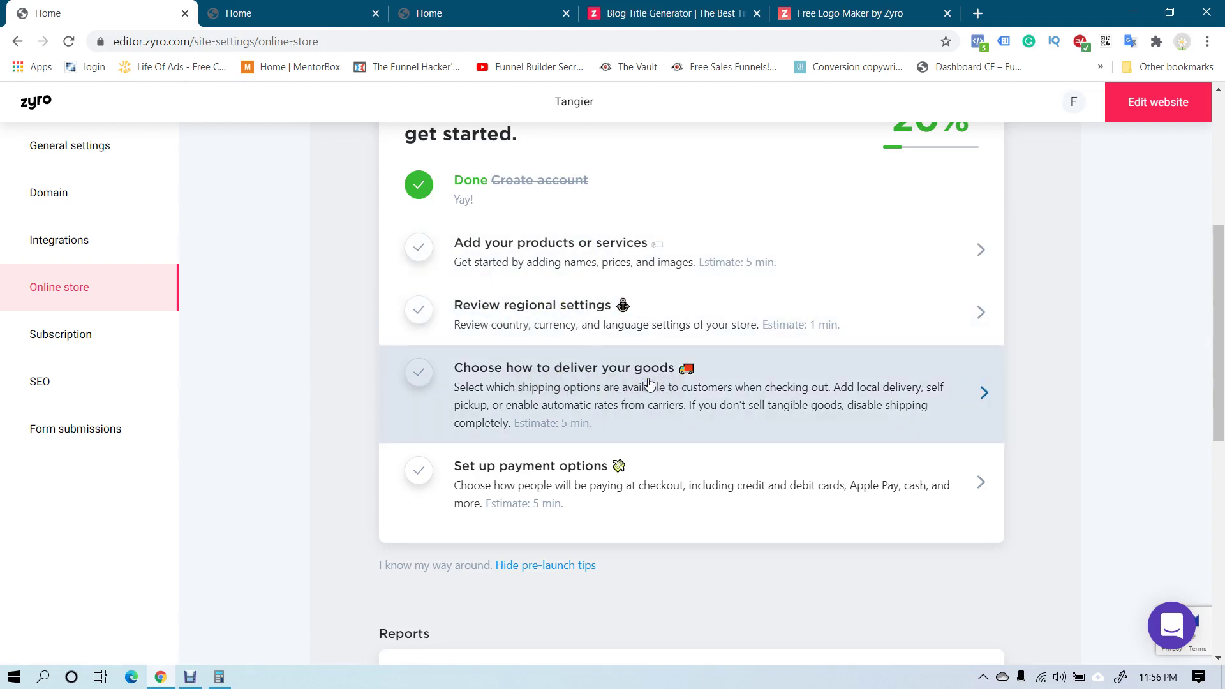
pyautogui.scroll(-4, 520, 391)
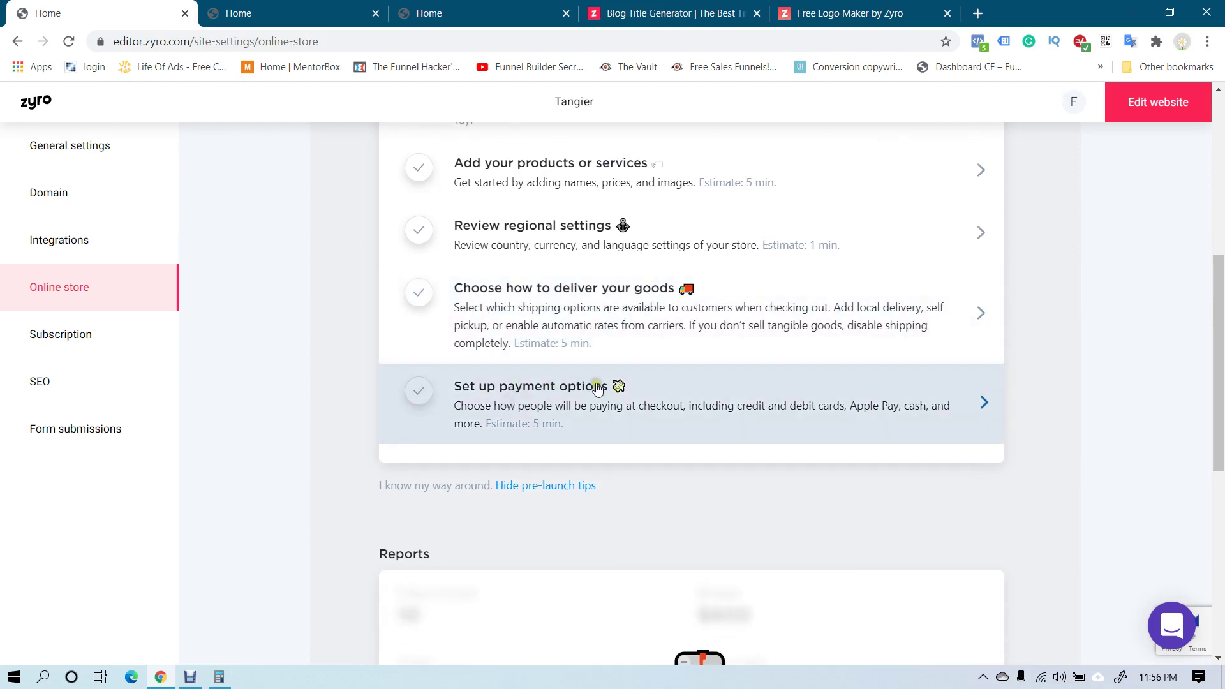
pyautogui.scroll(-5, 600, 246)
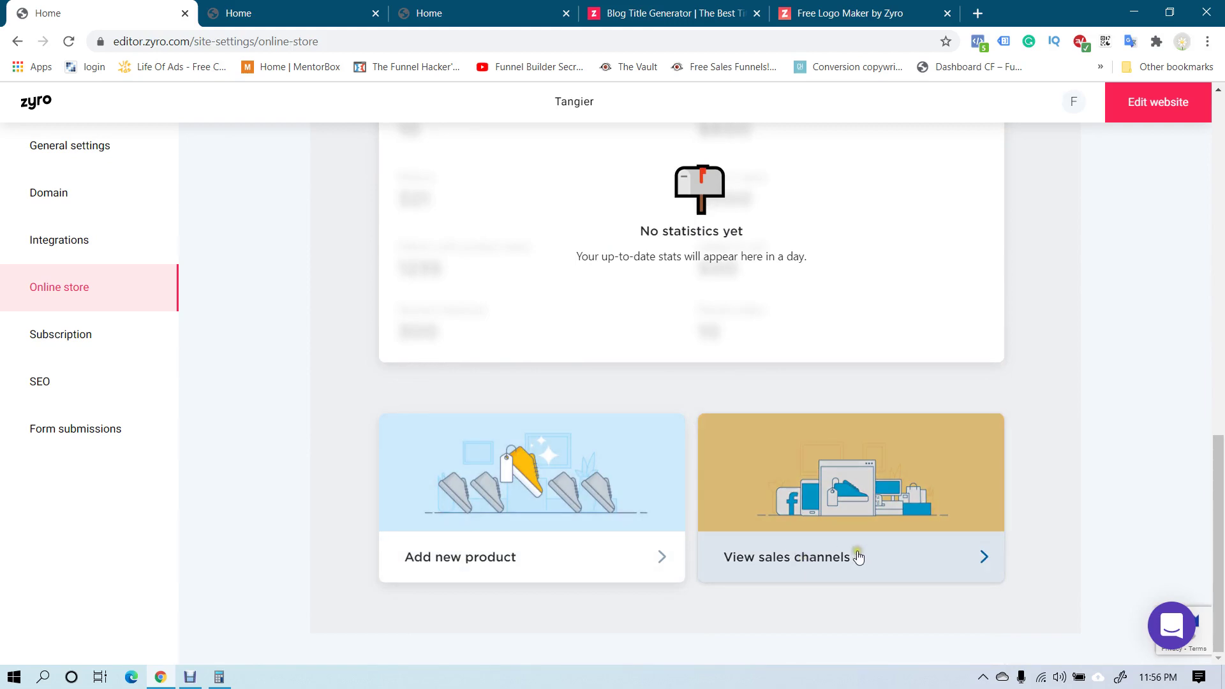
pyautogui.scroll(9, 797, 498)
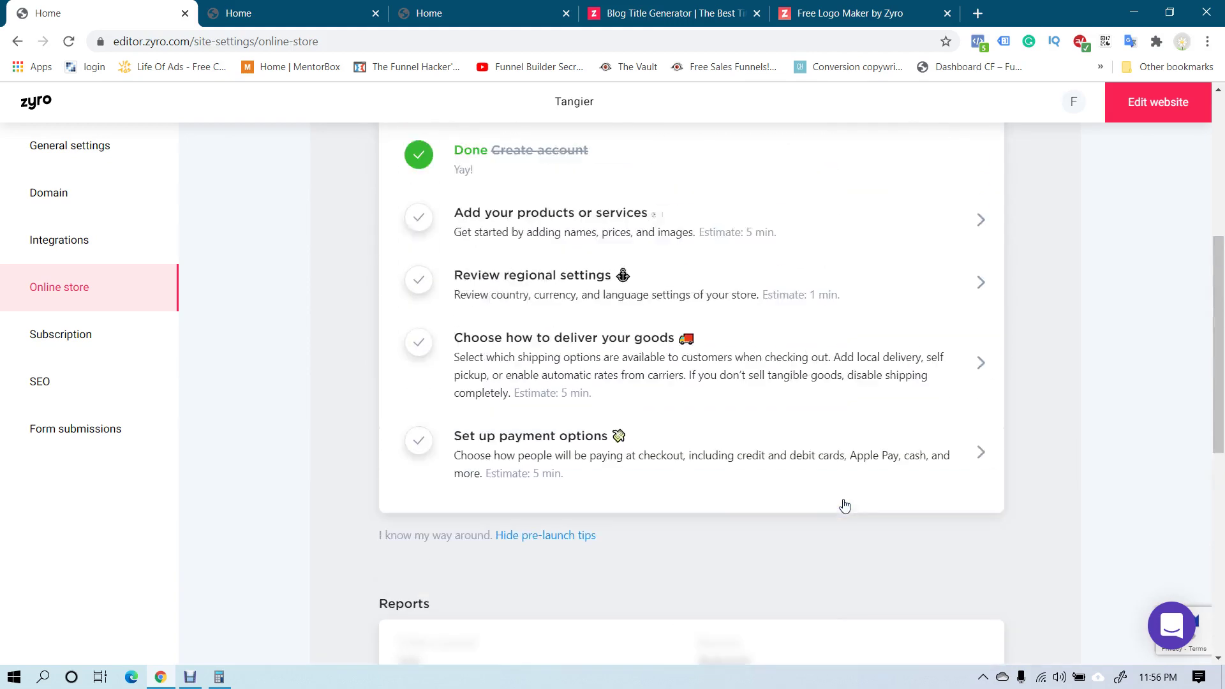
pyautogui.scroll(3, 797, 450)
# Step: Open the store's product list and toggle the SAMPLE. Black Dress product's availability off and back on
pyautogui.click(546, 433)
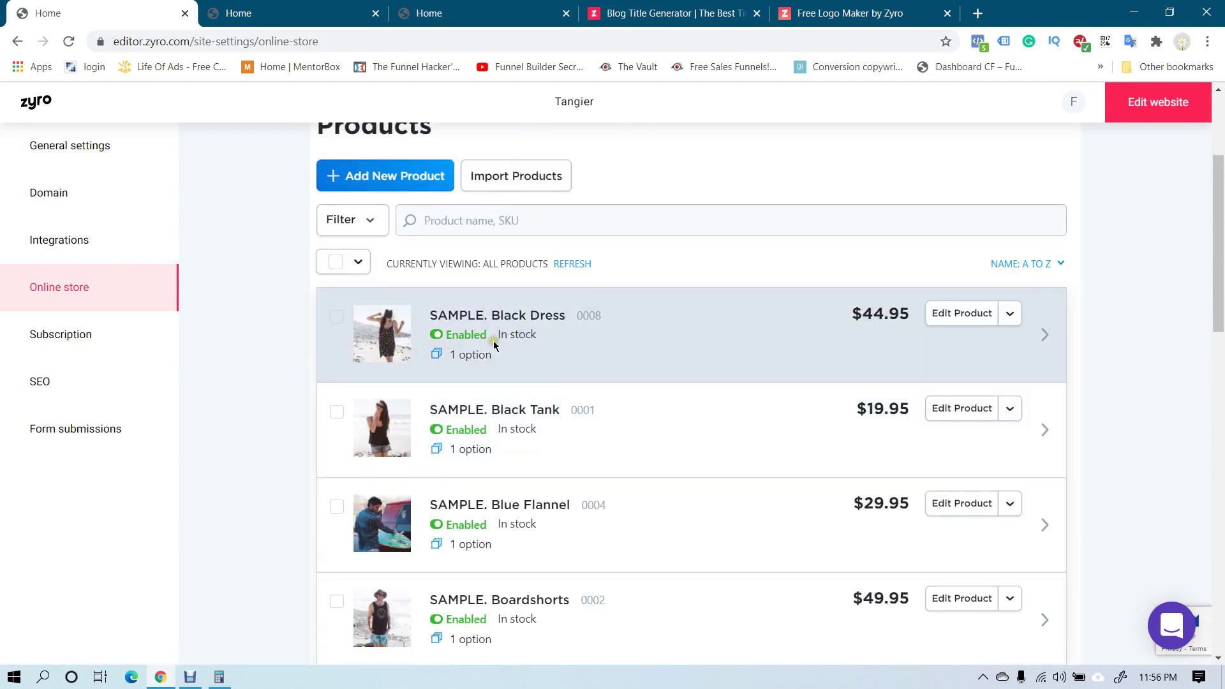
pyautogui.click(437, 335)
pyautogui.click(437, 335)
# Step: Start a new product and look over its image, name, SKU, weight and description fields
pyautogui.click(391, 176)
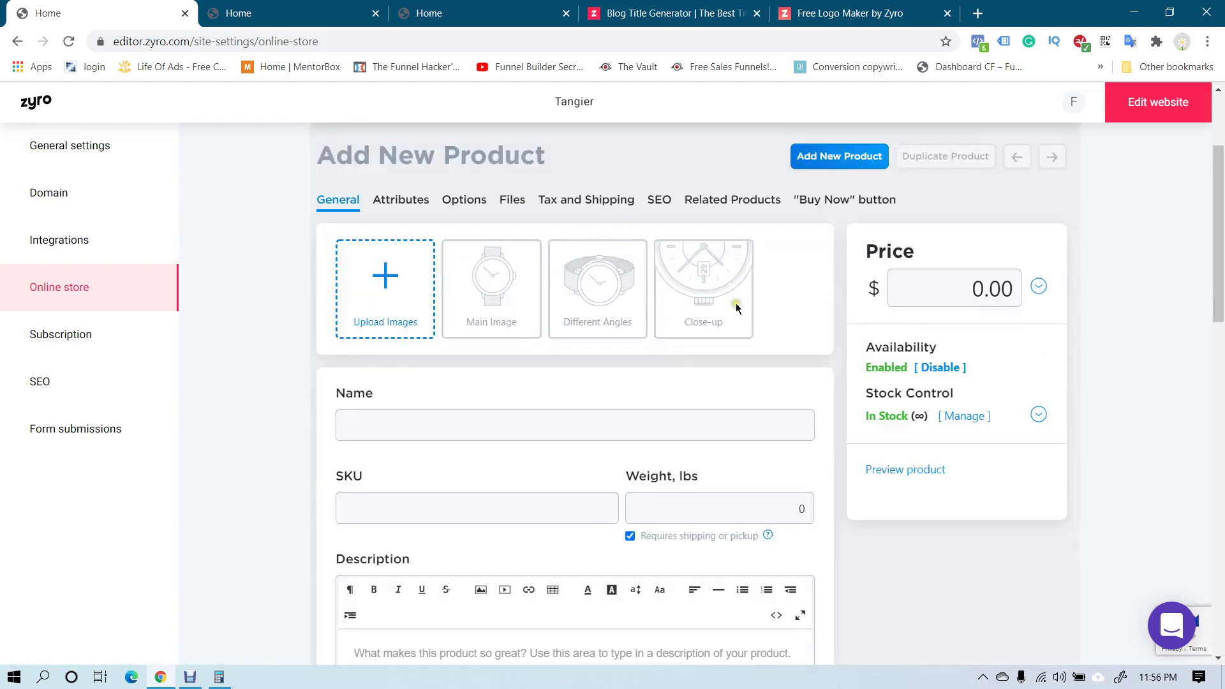
pyautogui.scroll(-3, 738, 301)
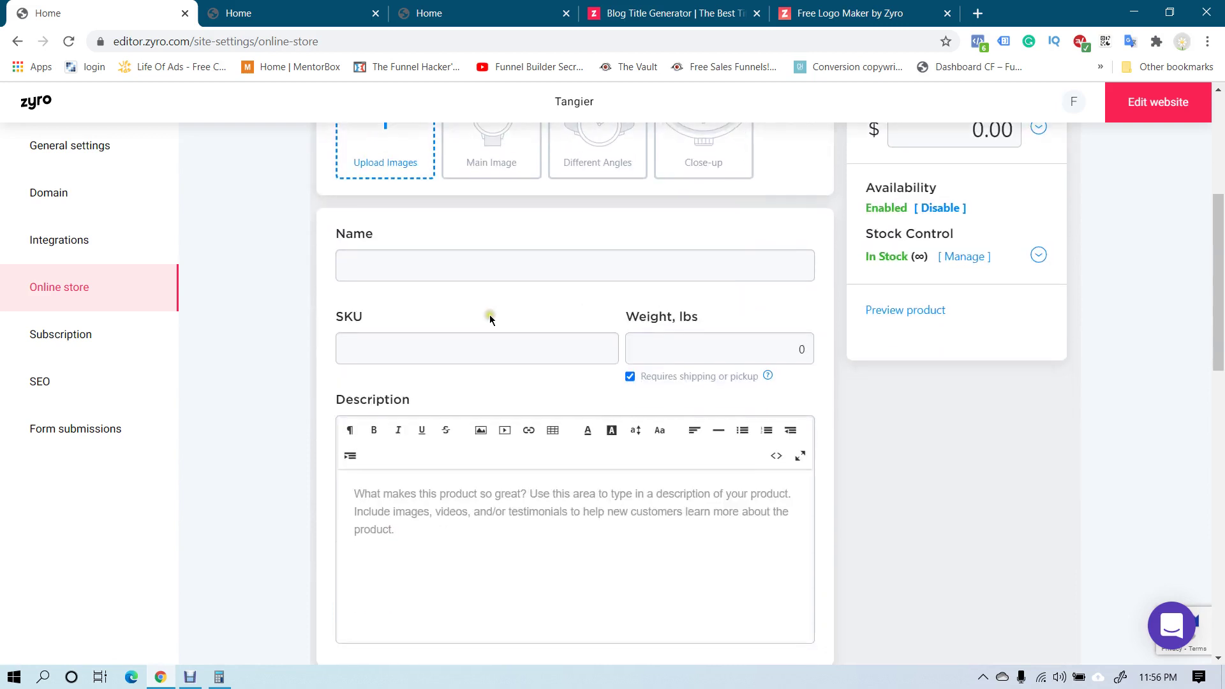
pyautogui.click(392, 271)
pyautogui.click(416, 354)
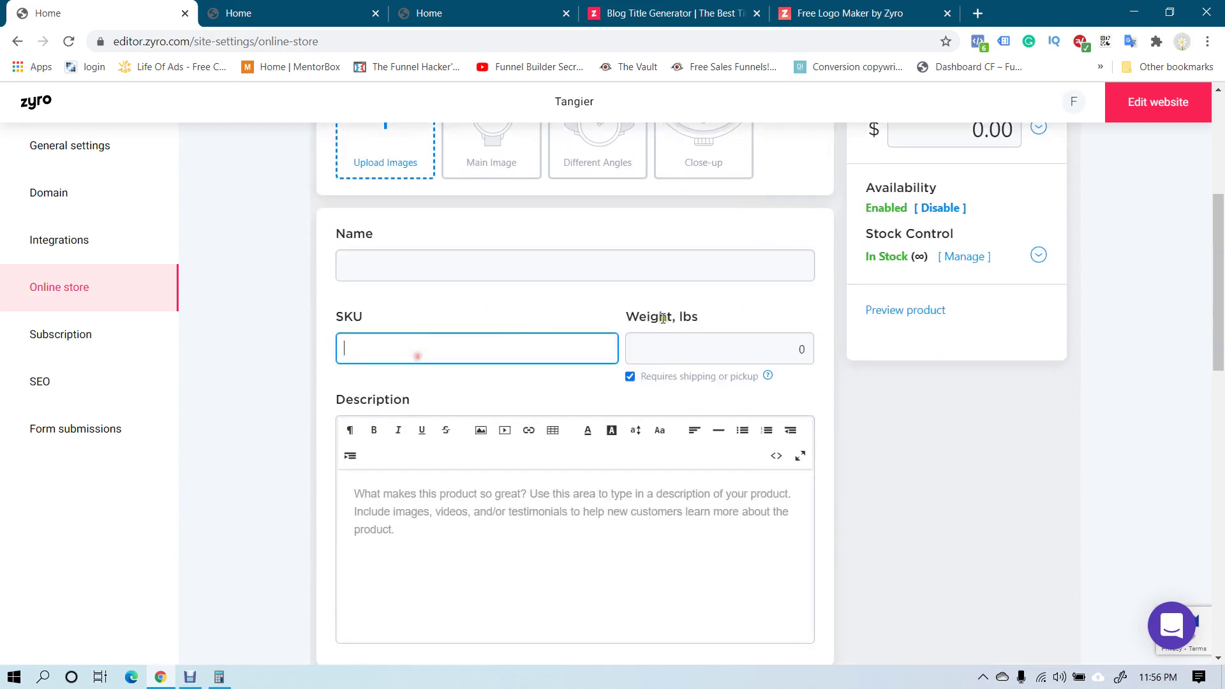
pyautogui.click(683, 345)
pyautogui.scroll(-3, 519, 377)
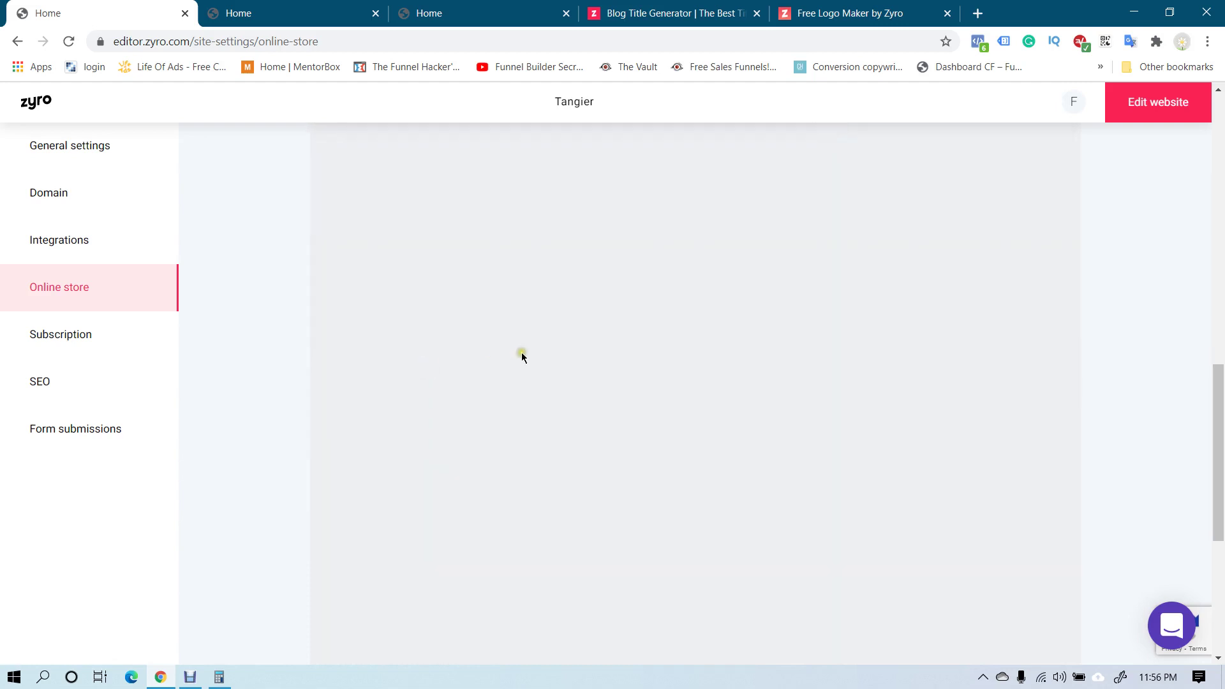
pyautogui.scroll(2, 569, 327)
pyautogui.scroll(5, 655, 301)
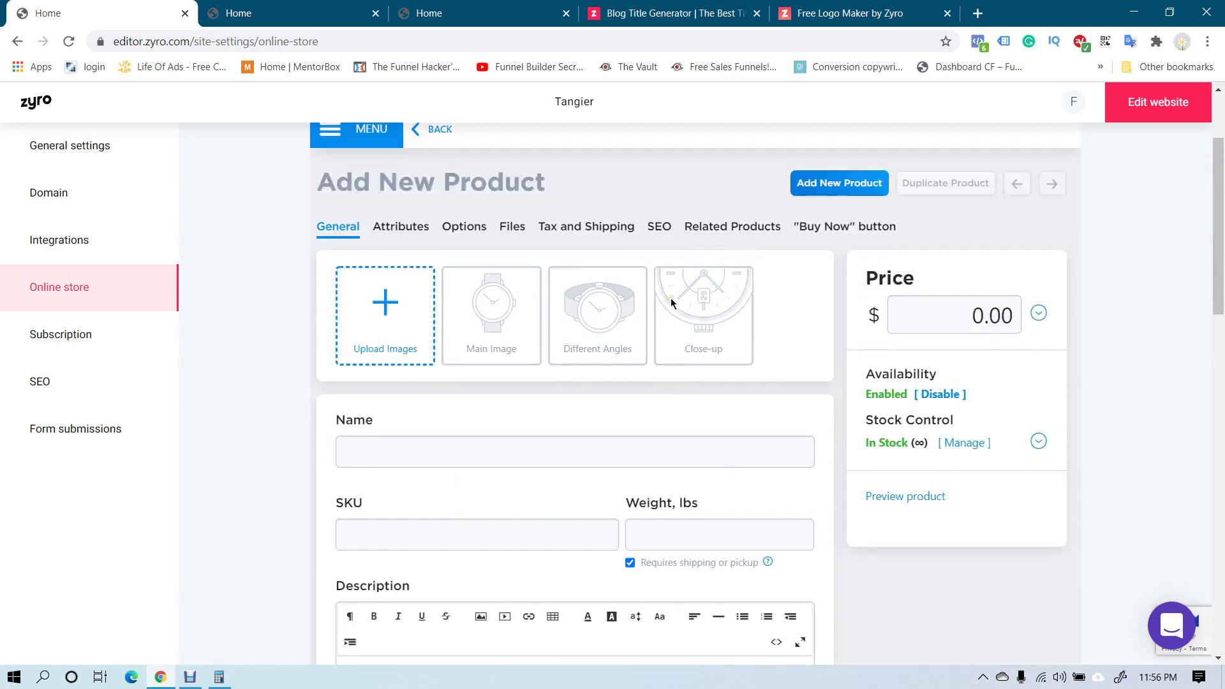
# Step: Expand the new product's additional pricing and stock control options and look through them
pyautogui.scroll(-3, 670, 297)
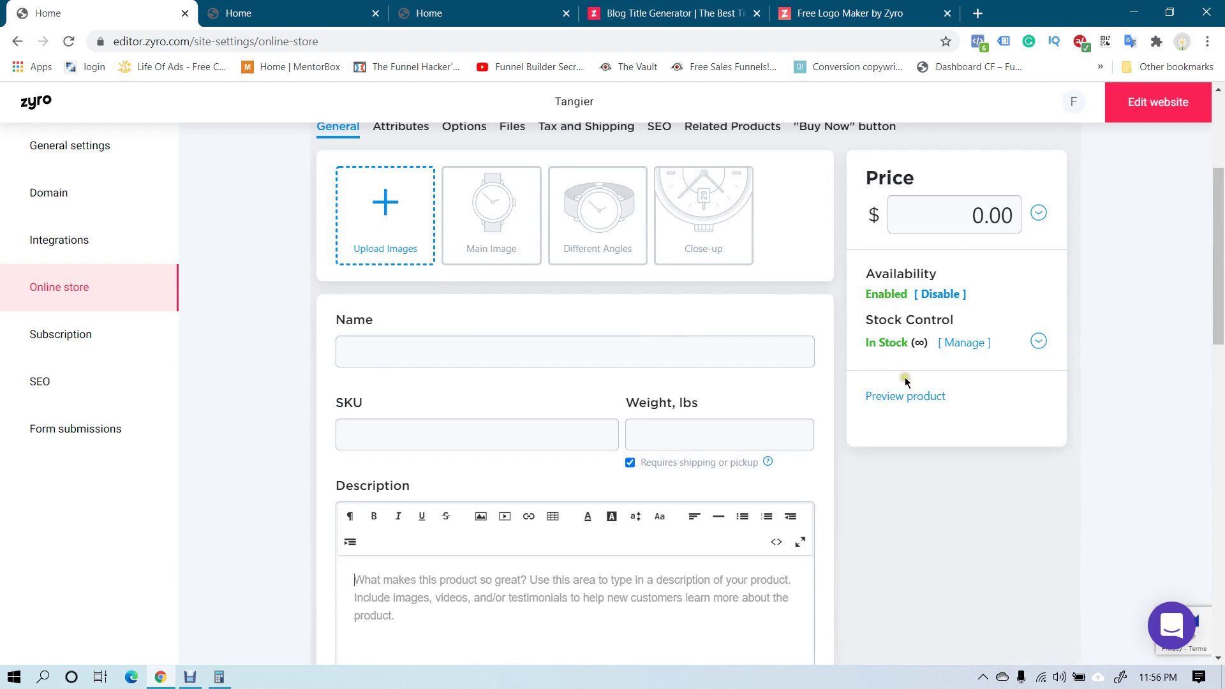
pyautogui.scroll(1, 986, 365)
pyautogui.click(1038, 295)
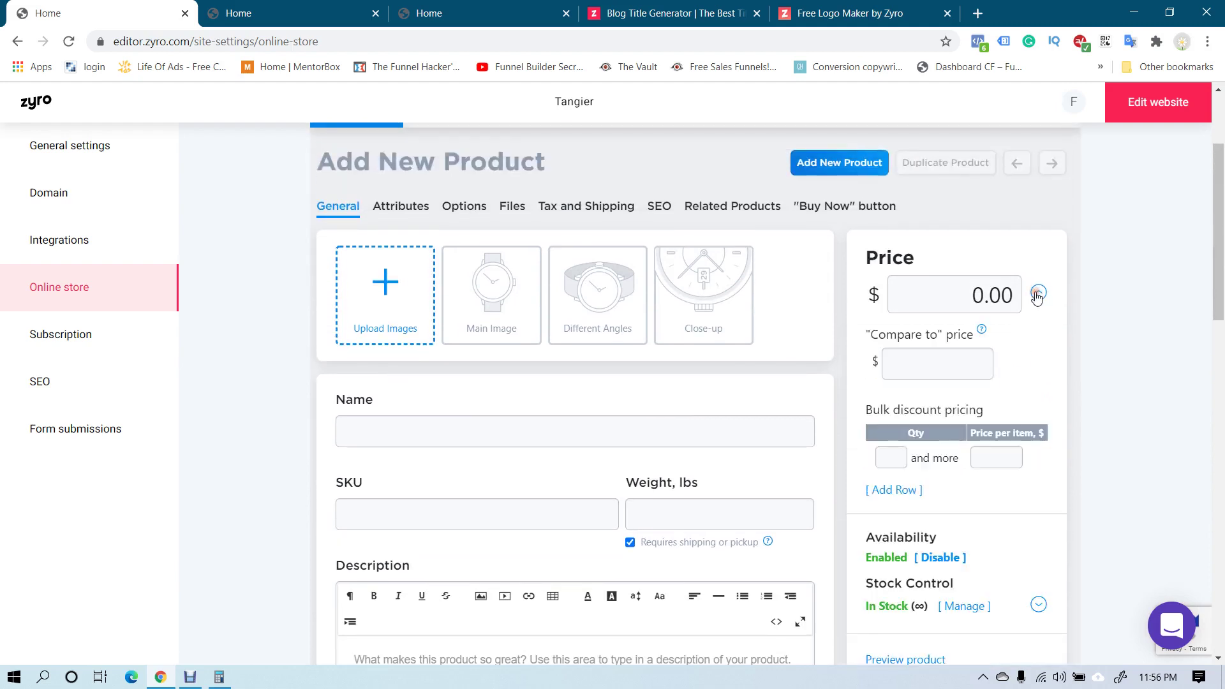
pyautogui.scroll(-1, 949, 363)
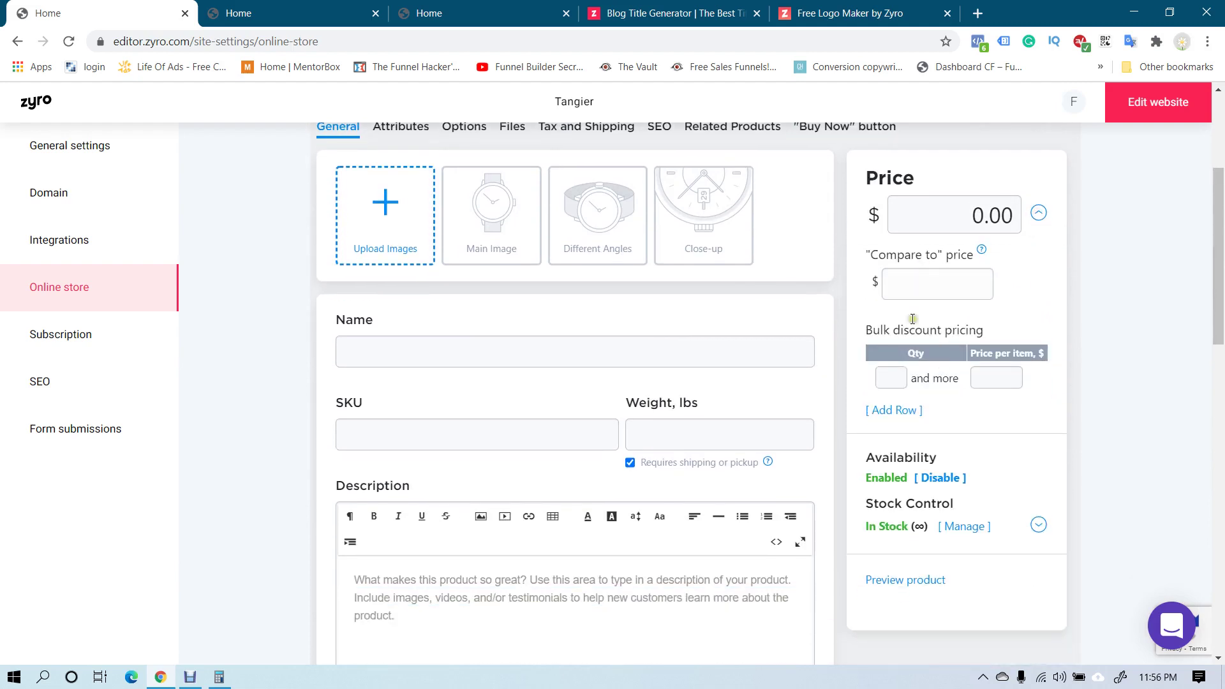
pyautogui.click(1039, 524)
pyautogui.scroll(-3, 924, 486)
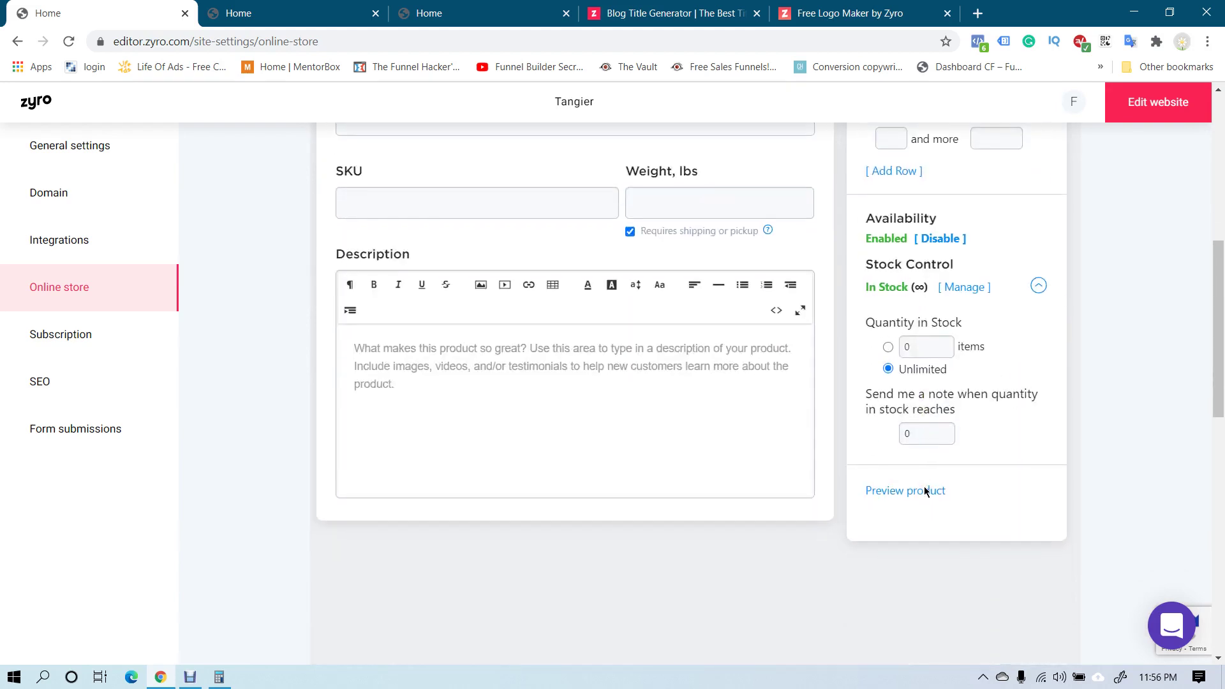
pyautogui.scroll(5, 924, 487)
# Step: Name the new product vxbcnbnnf
pyautogui.click(399, 285)
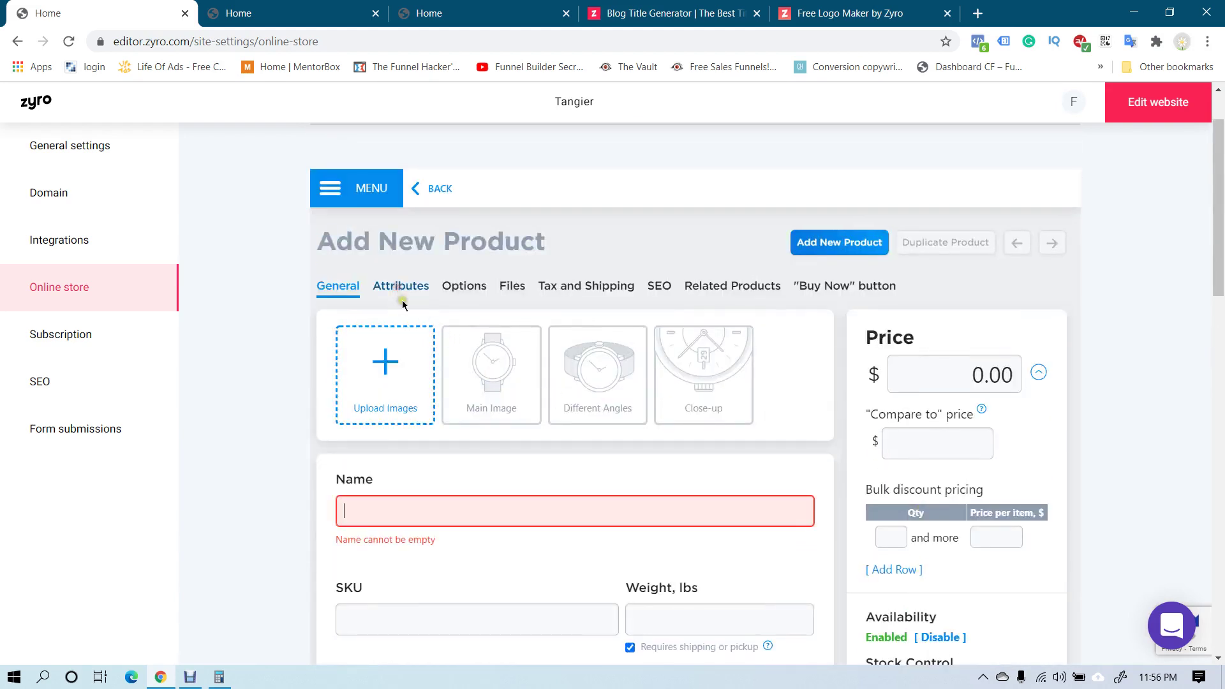
pyautogui.scroll(-2, 379, 431)
pyautogui.scroll(2, 379, 432)
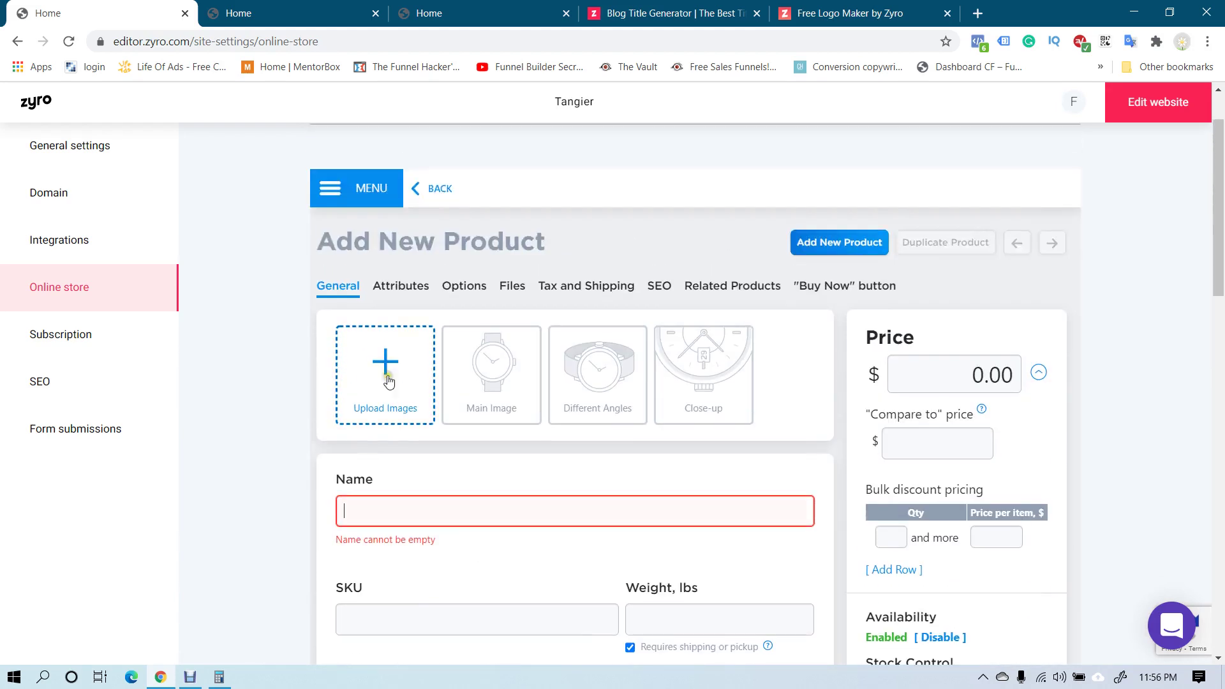
pyautogui.click(384, 511)
pyautogui.write('vxbcnbnnf')
# Step: Review the new product's attribute fields, including Brand, and its options section
pyautogui.click(418, 286)
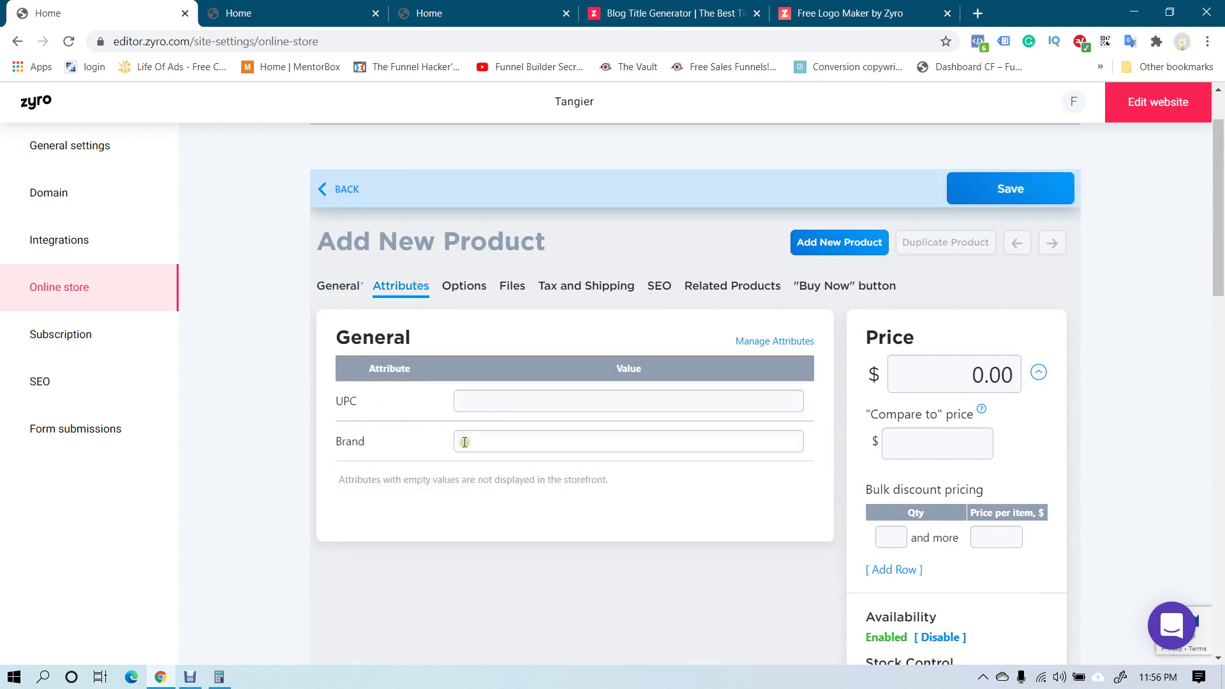
pyautogui.click(493, 440)
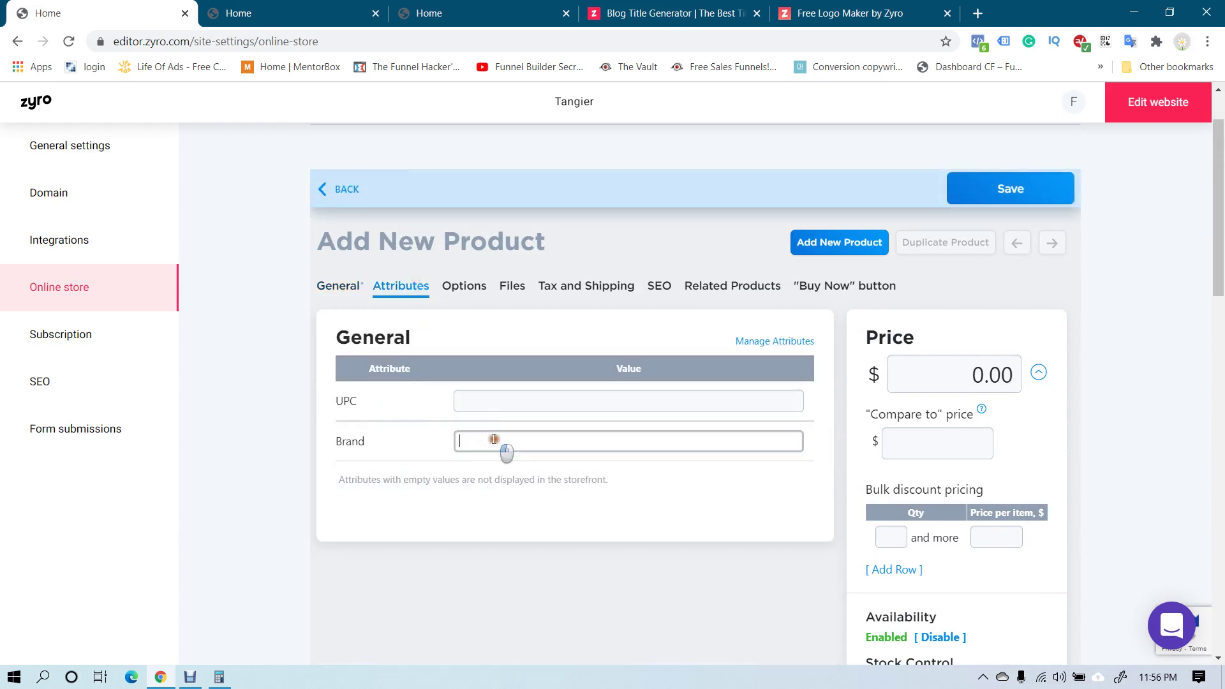
pyautogui.click(464, 287)
pyautogui.scroll(-1, 456, 318)
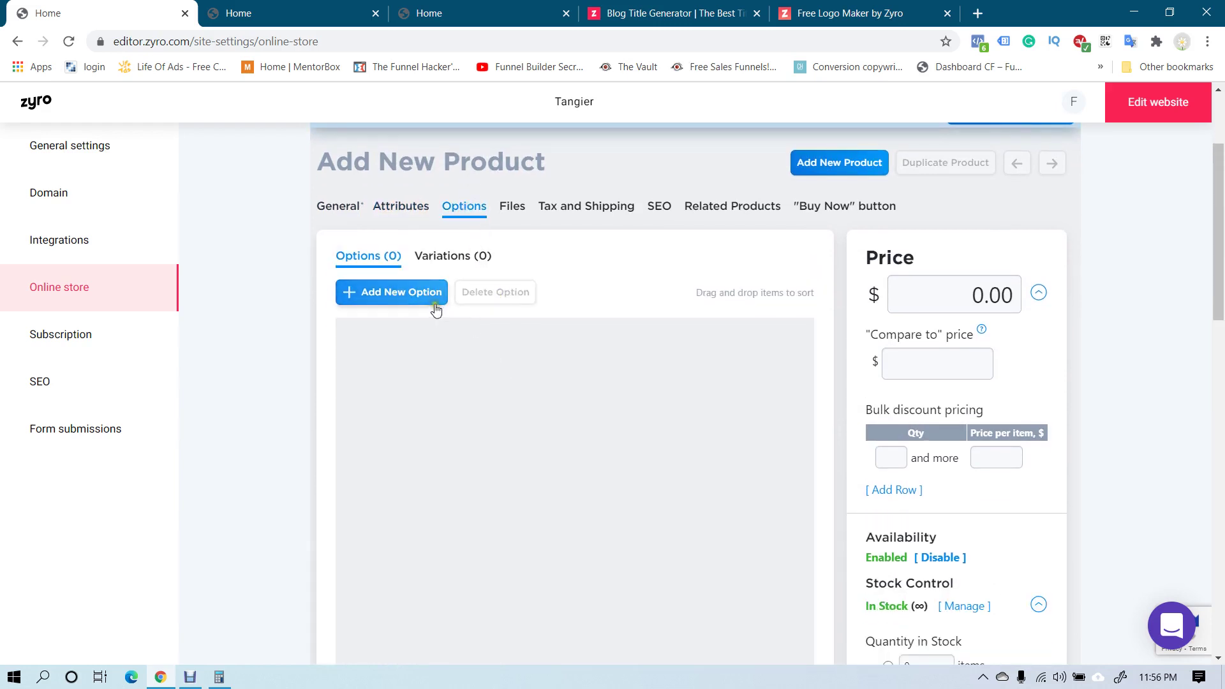
pyautogui.scroll(-1, 432, 308)
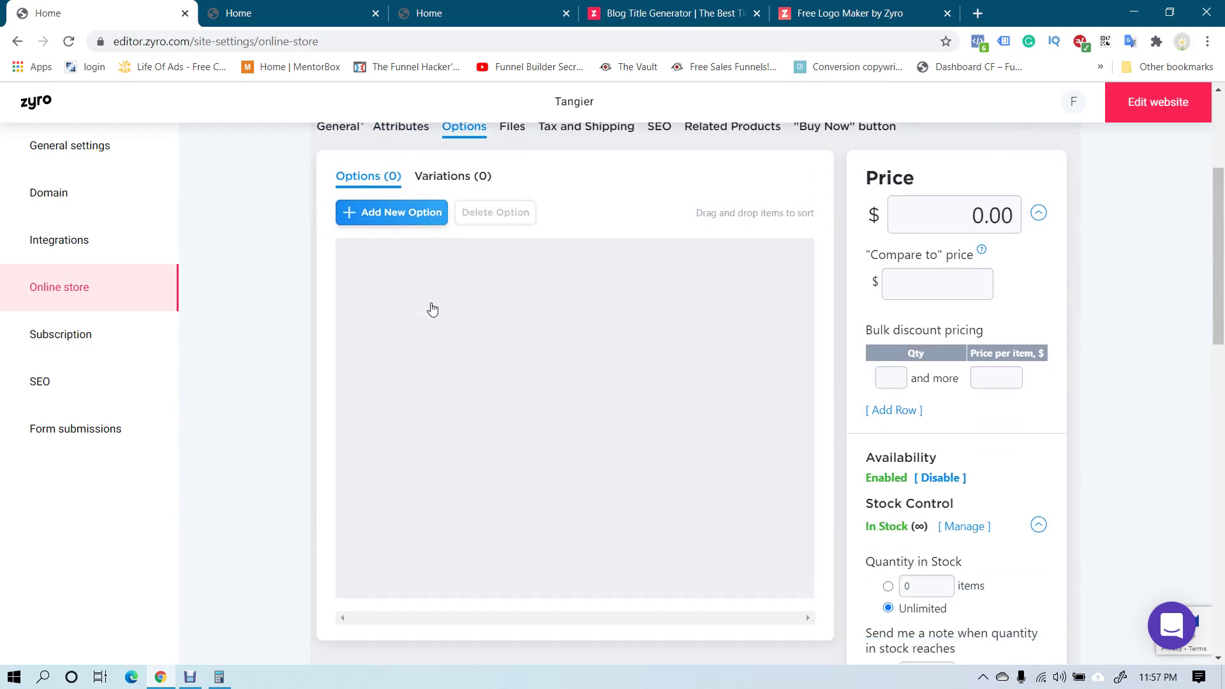
# Step: Add a blank option to the new product, look over its settings and delete it again
pyautogui.click(411, 217)
pyautogui.scroll(-2, 582, 306)
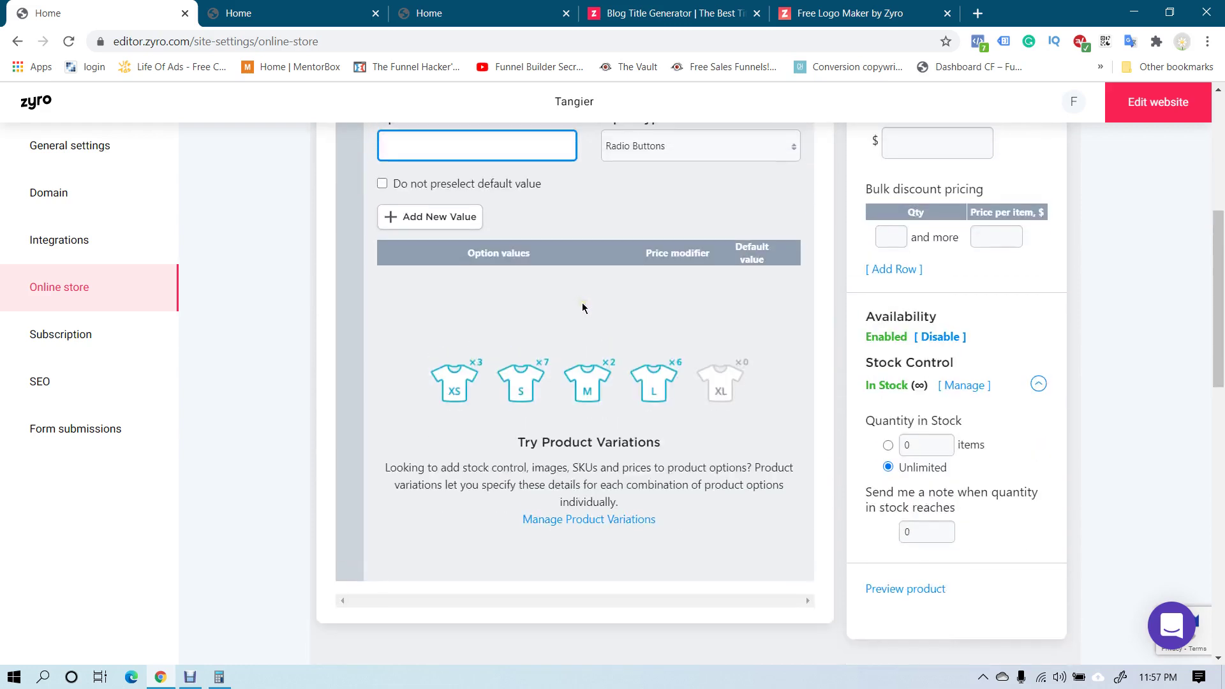
pyautogui.scroll(3, 582, 306)
pyautogui.click(512, 208)
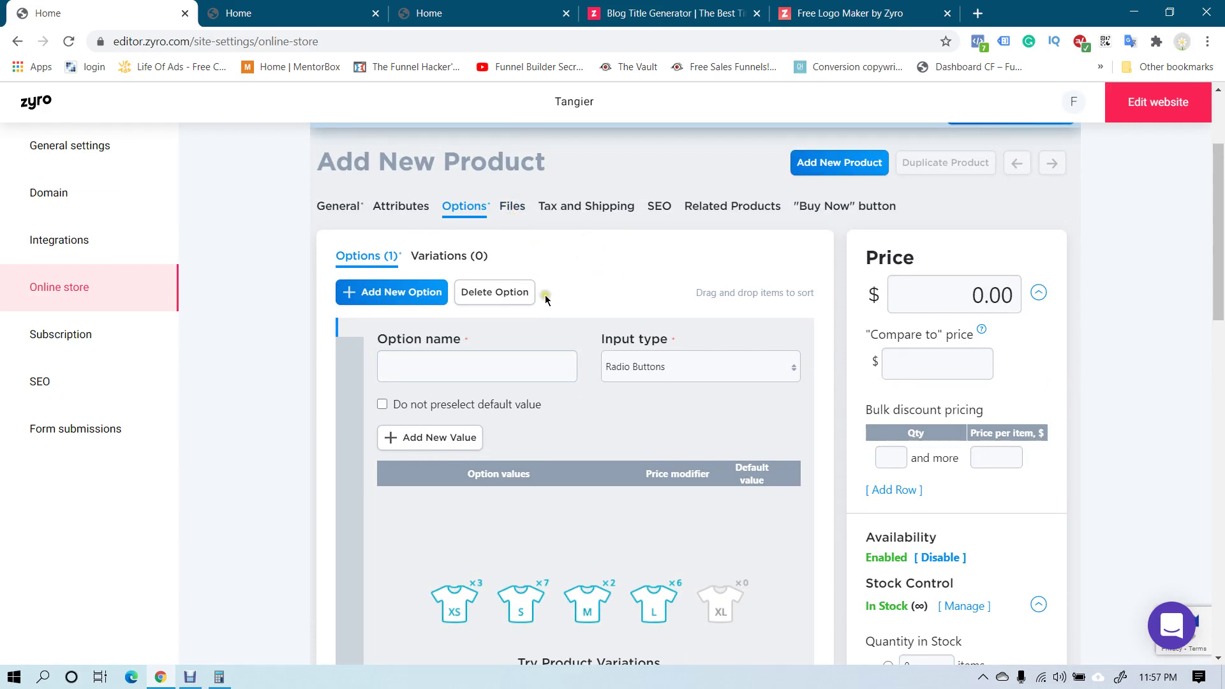
pyautogui.scroll(-5, 549, 297)
pyautogui.scroll(5, 568, 291)
pyautogui.click(501, 293)
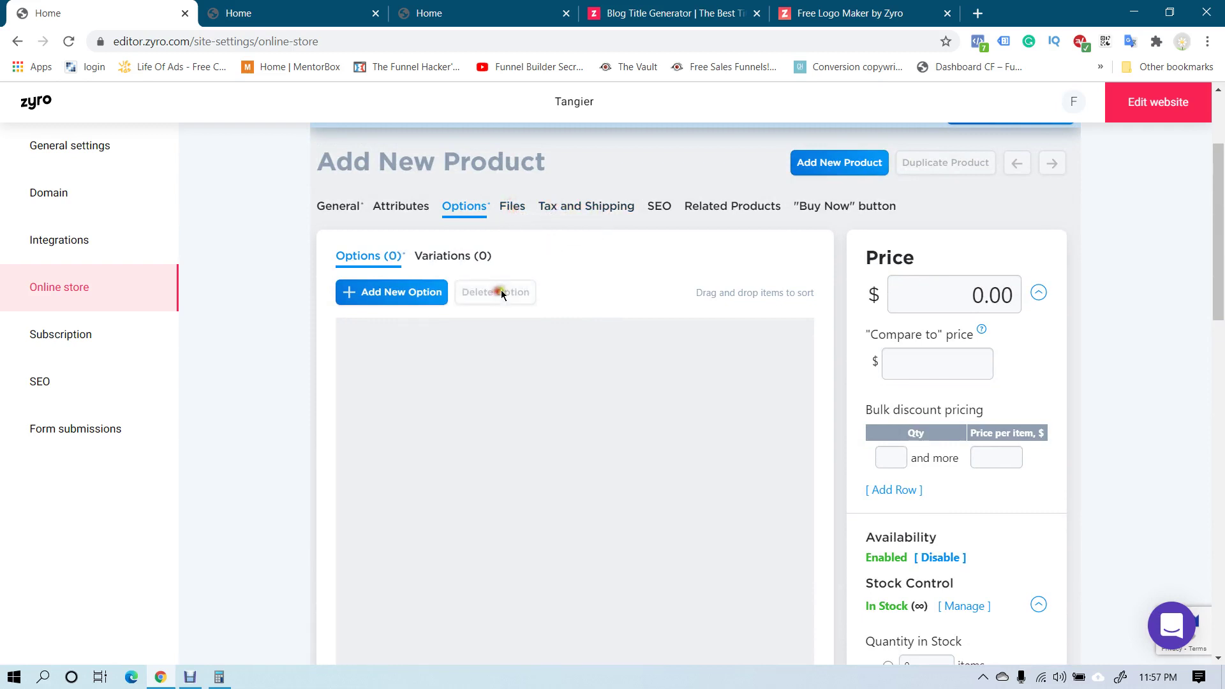
# Step: Review the new product's Files section and its Tax and Shipping settings
pyautogui.click(507, 207)
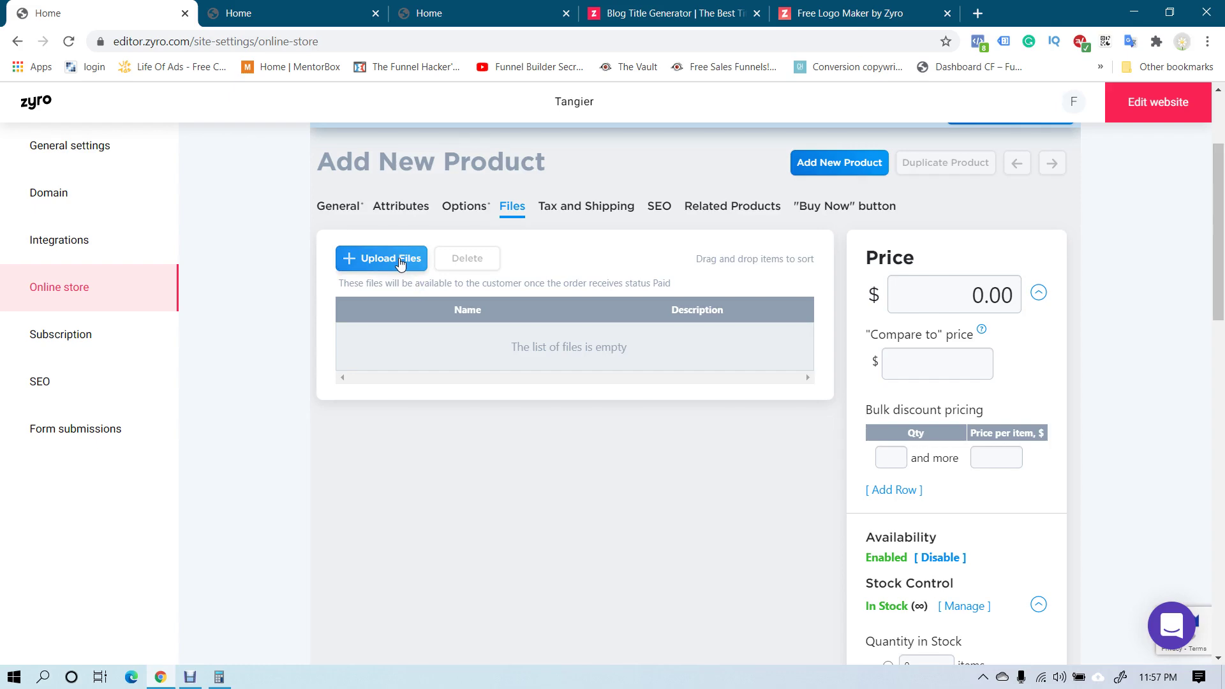
pyautogui.click(585, 205)
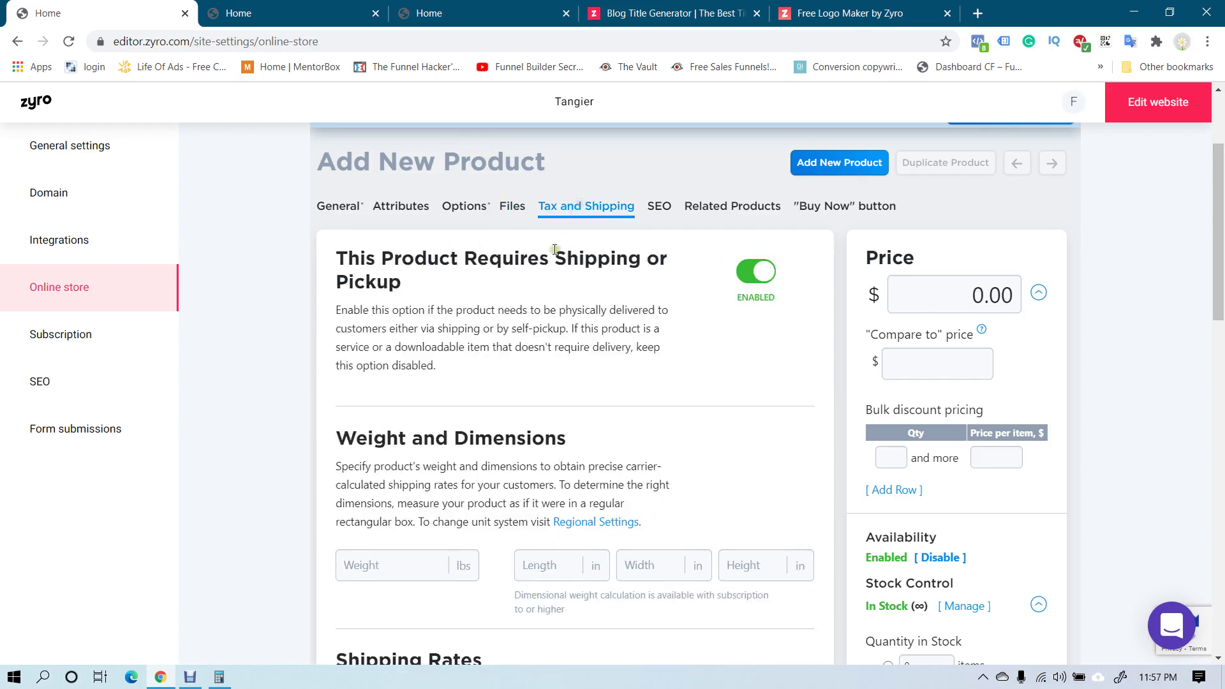
pyautogui.scroll(-8, 556, 249)
pyautogui.scroll(8, 657, 331)
# Step: Examine the page title and meta description fields in the new product's SEO settings
pyautogui.click(661, 206)
pyautogui.scroll(-4, 485, 329)
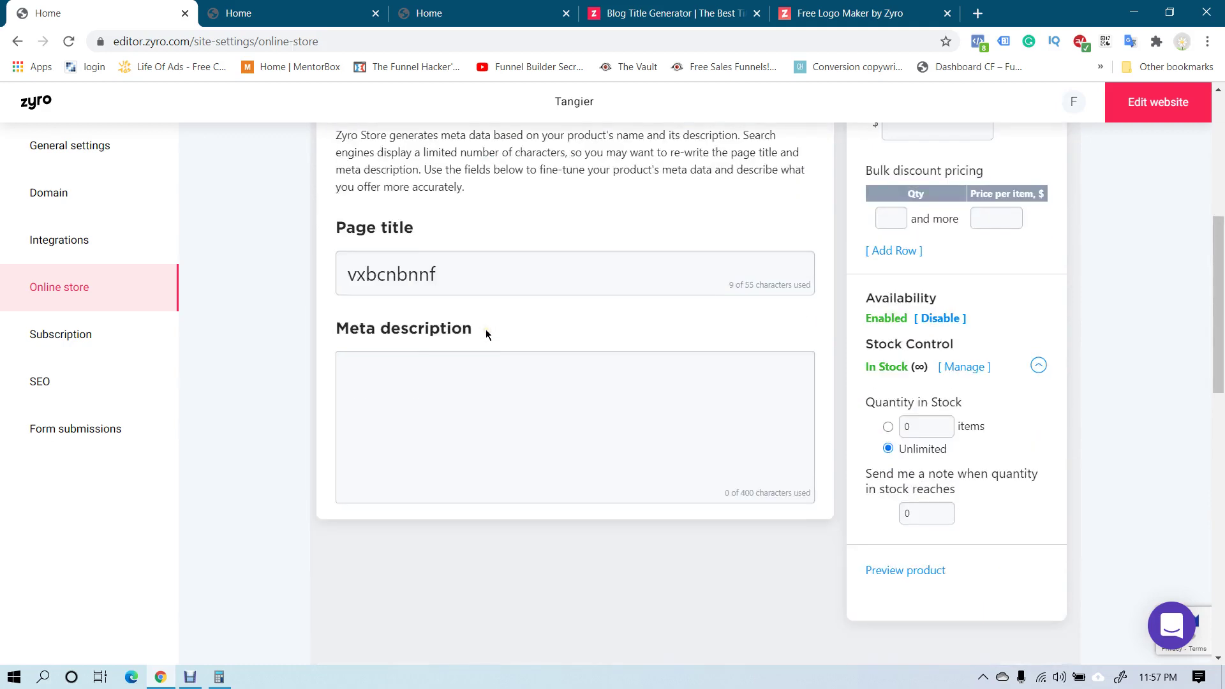
pyautogui.click(473, 288)
pyautogui.click(419, 410)
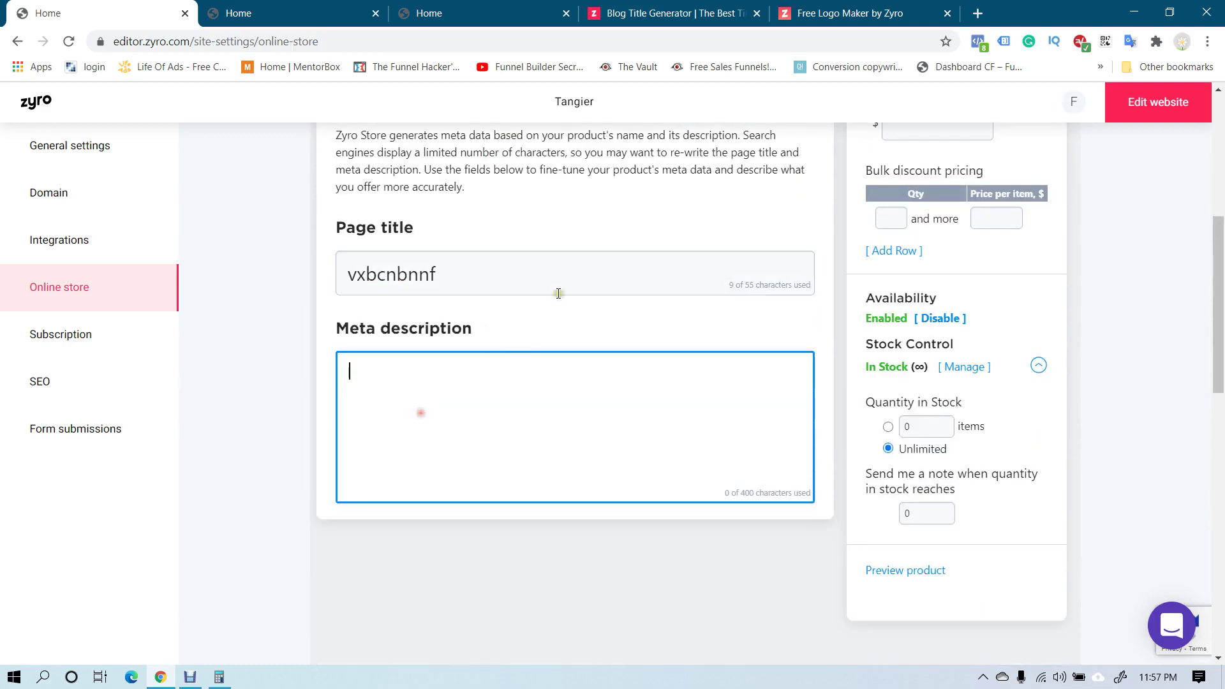
pyautogui.scroll(5, 559, 293)
# Step: Review the new product's Related Products section and its "Buy Now" button display and appearance options
pyautogui.click(724, 287)
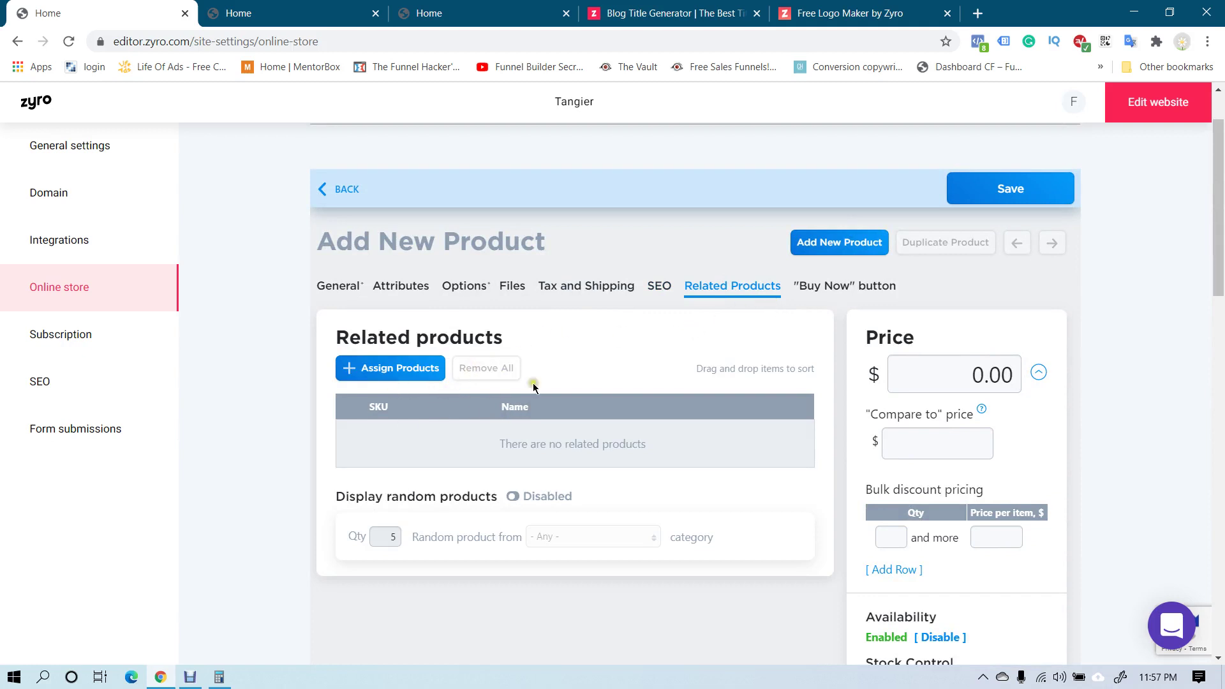
pyautogui.click(841, 286)
pyautogui.scroll(-8, 641, 396)
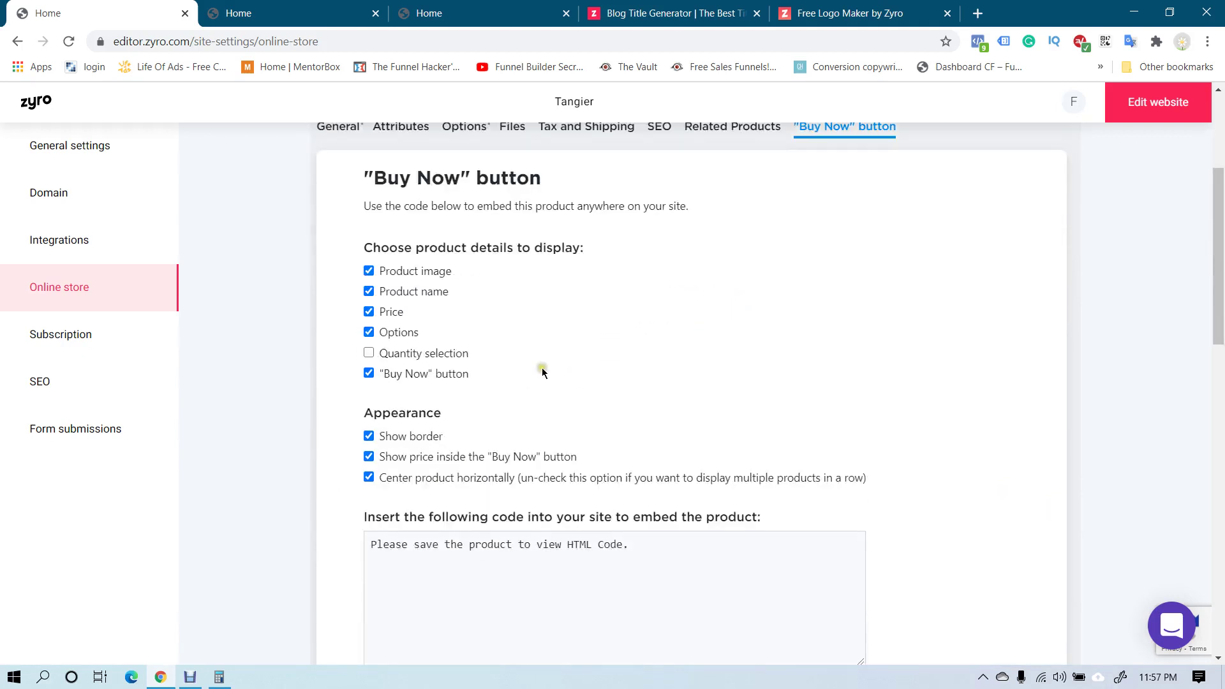
pyautogui.scroll(3, 540, 369)
pyautogui.scroll(5, 623, 389)
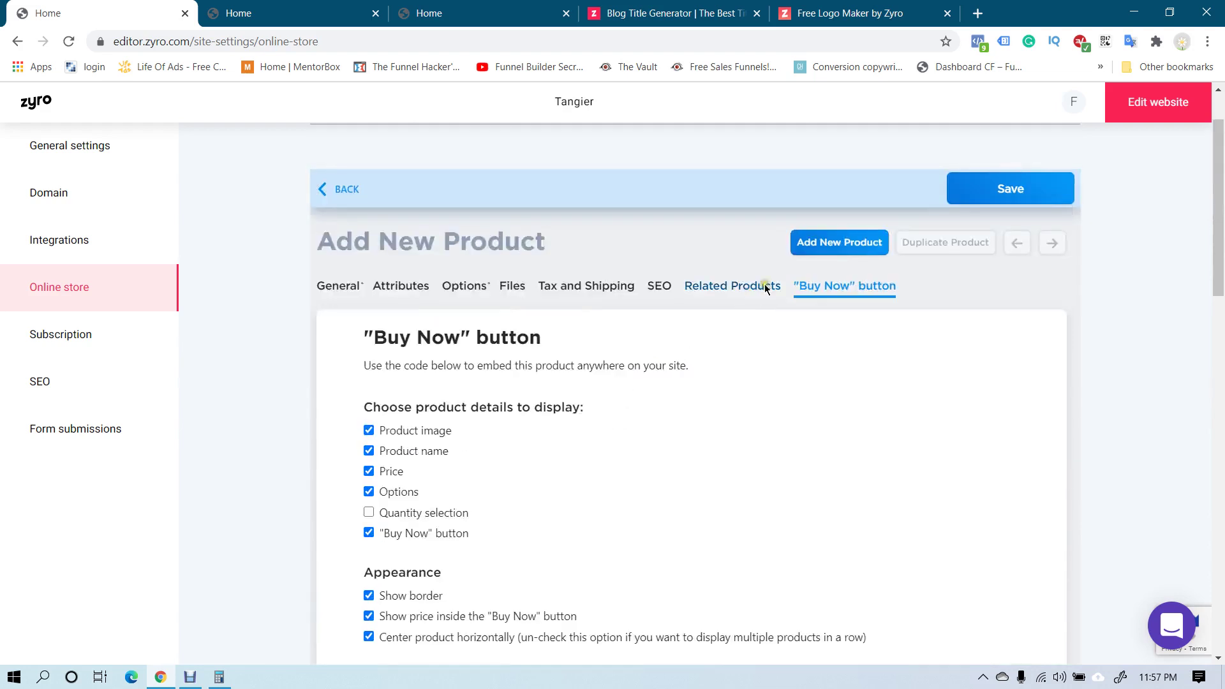
pyautogui.scroll(1, 522, 349)
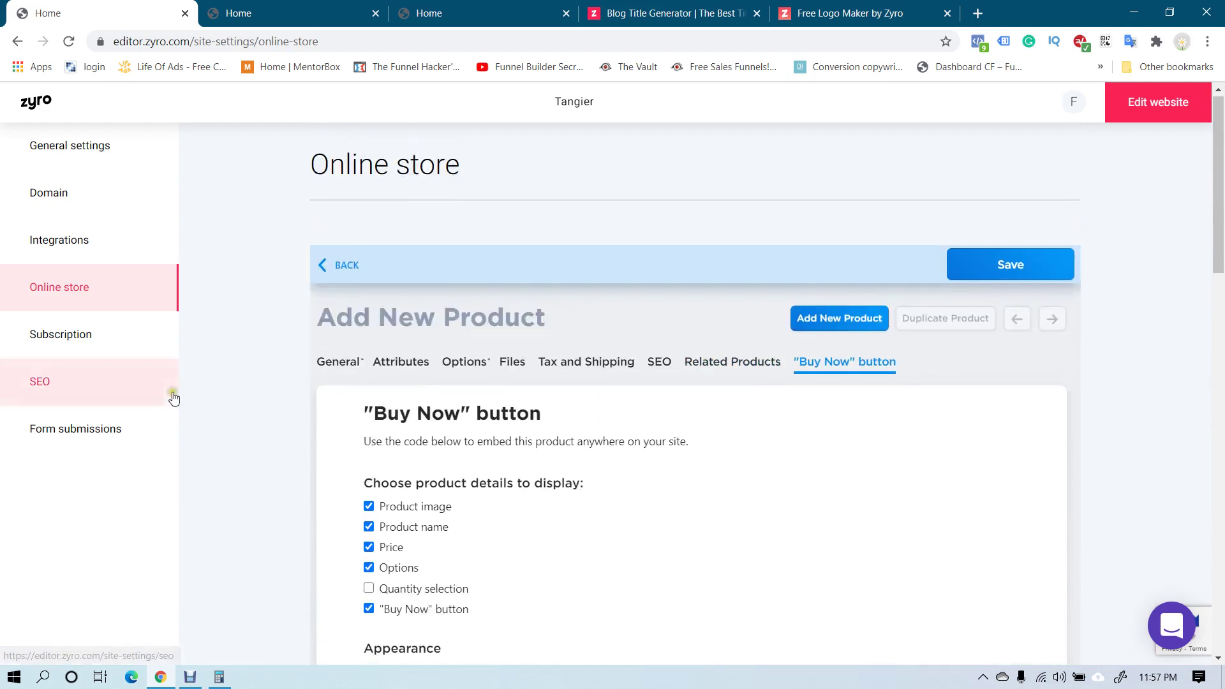
# Step: Leave the online store settings without saving the new product and return to the websites dashboard
pyautogui.click(51, 94)
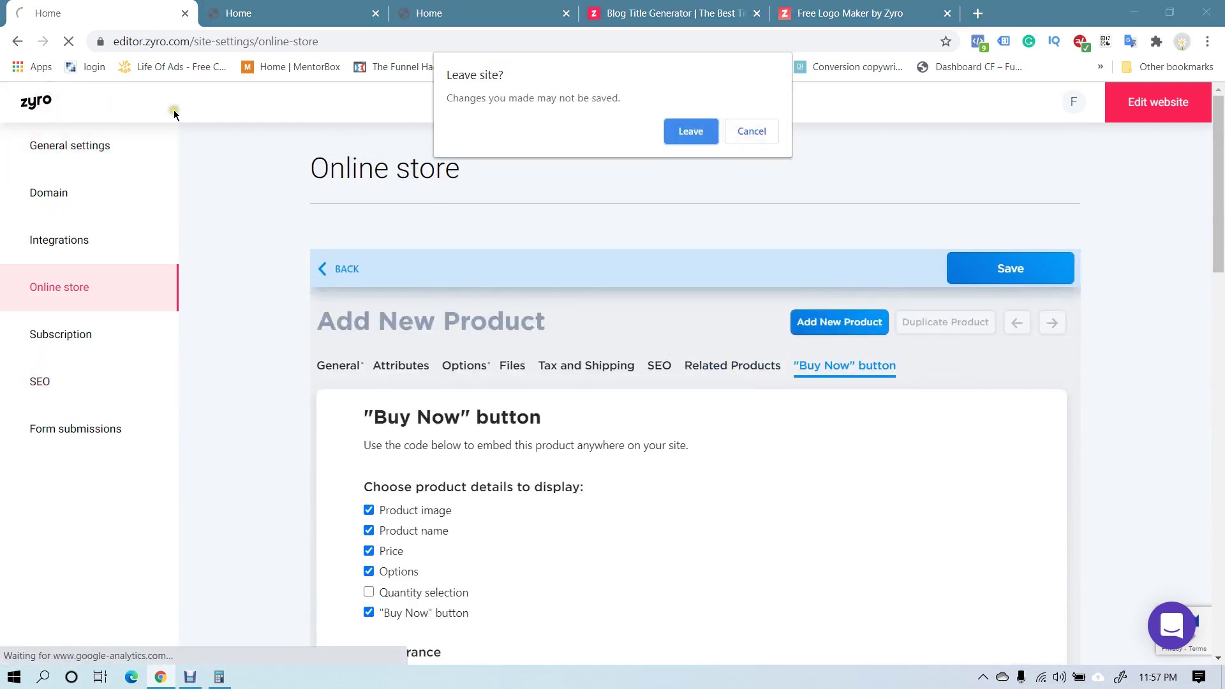
pyautogui.click(703, 137)
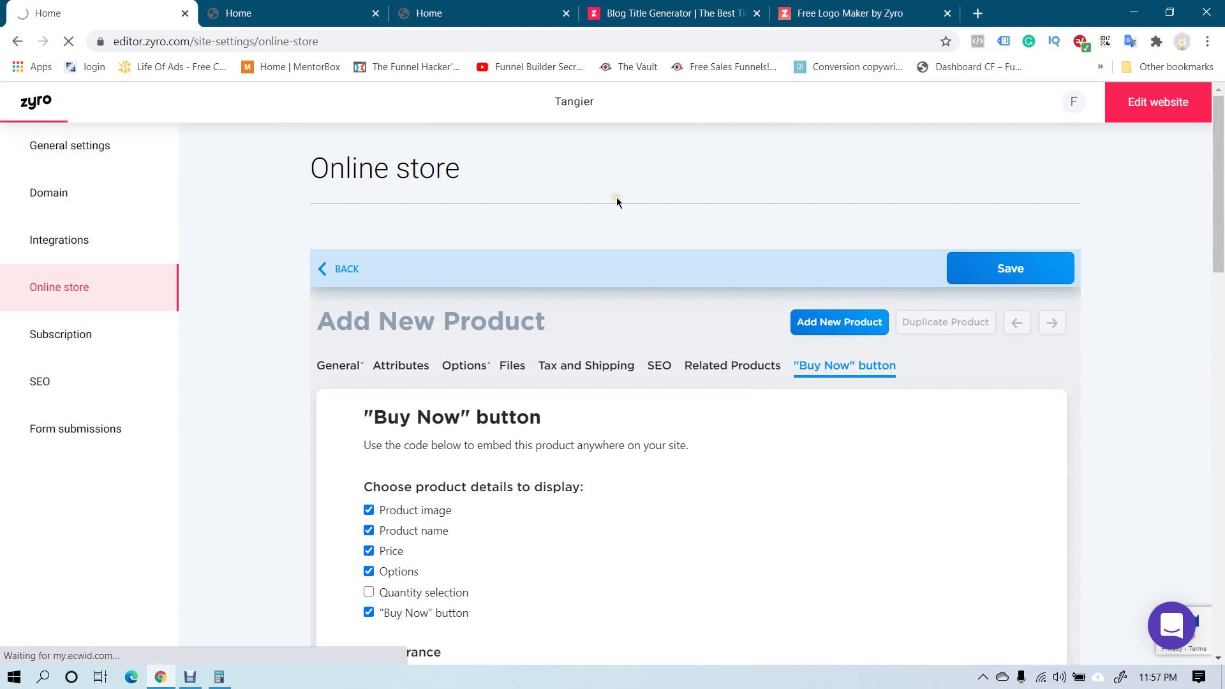
pyautogui.moveTo(246, 338)
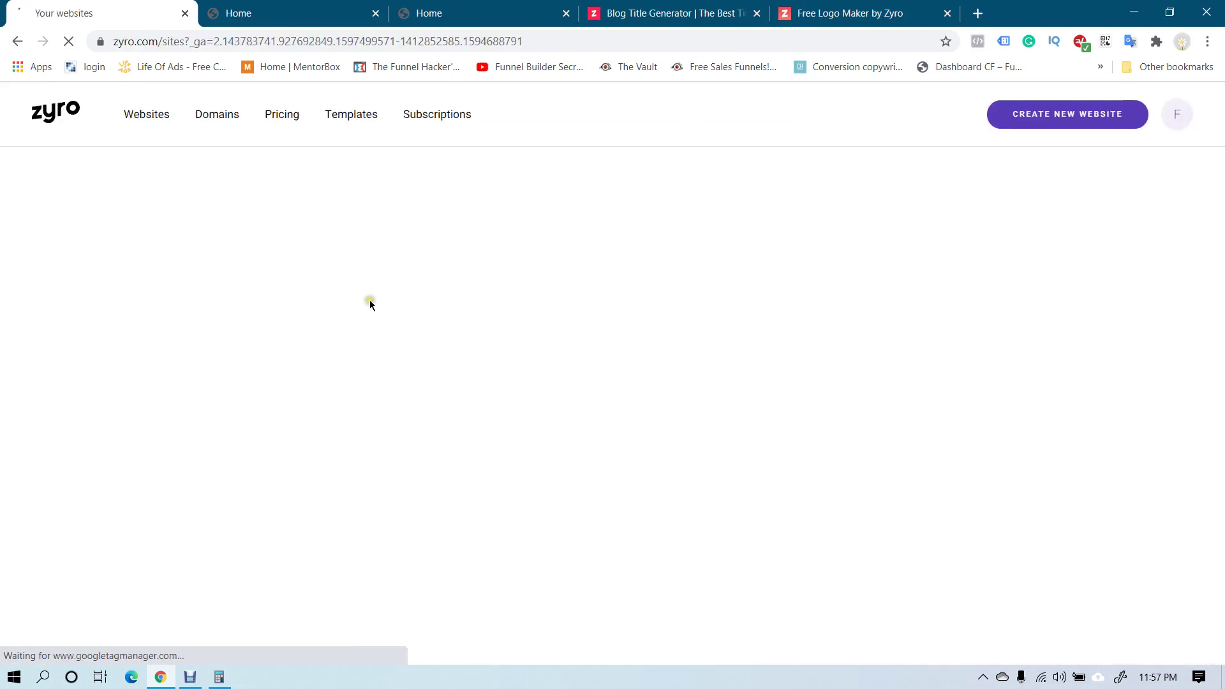
# Step: Look over the product listing on the published Tangier site's home page
pyautogui.click(311, 10)
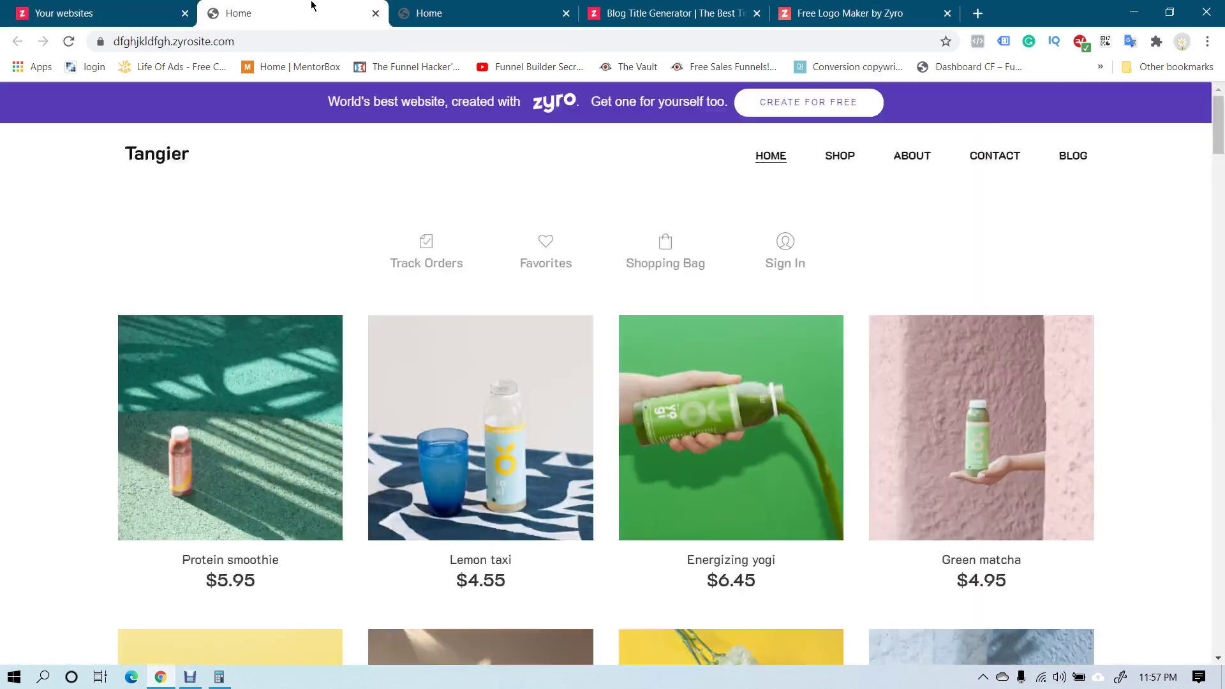
pyautogui.scroll(-9, 543, 293)
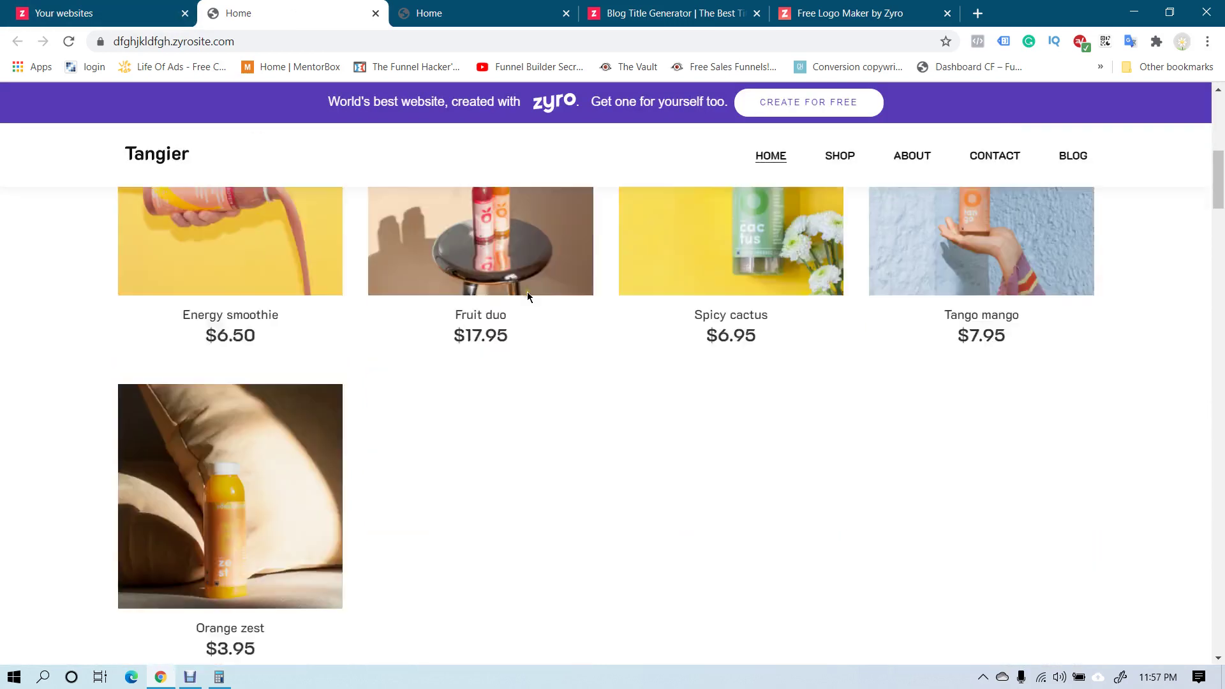
pyautogui.scroll(9, 528, 292)
# Step: Return to the websites dashboard and review the Zyro premium plan pricing, focusing on the Basic plan's monthly price
pyautogui.click(139, 10)
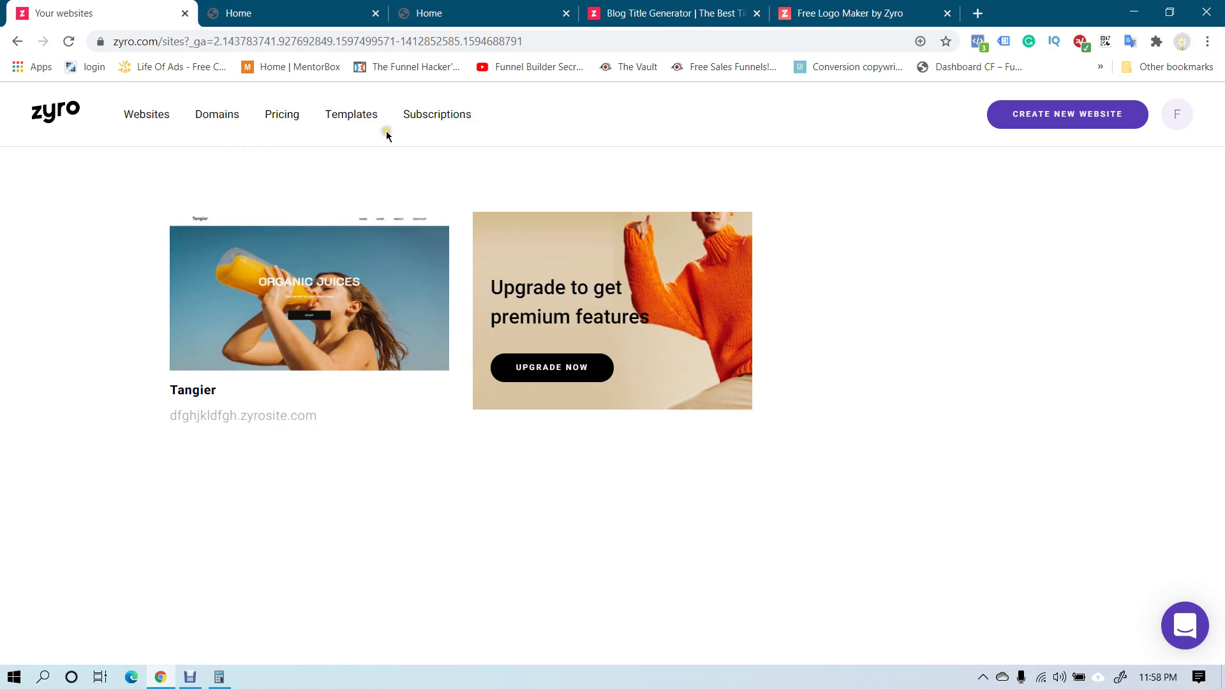
pyautogui.click(295, 119)
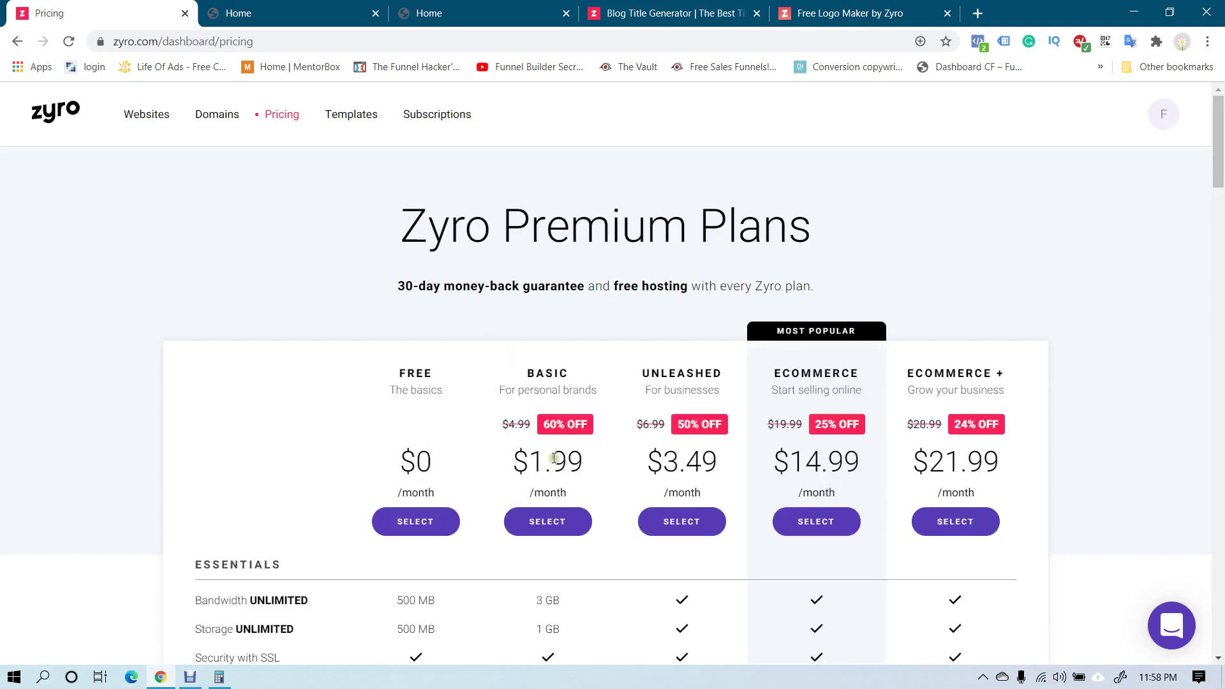
pyautogui.moveTo(528, 461); pyautogui.dragTo(605, 465)
pyautogui.click(565, 462)
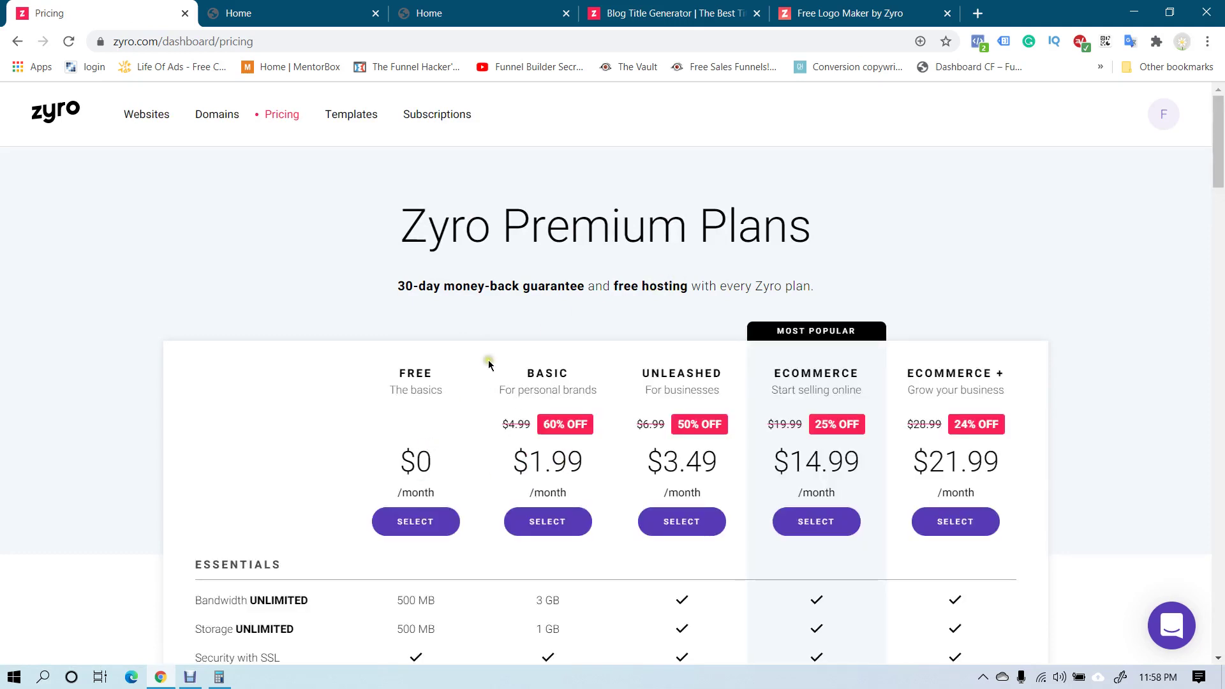